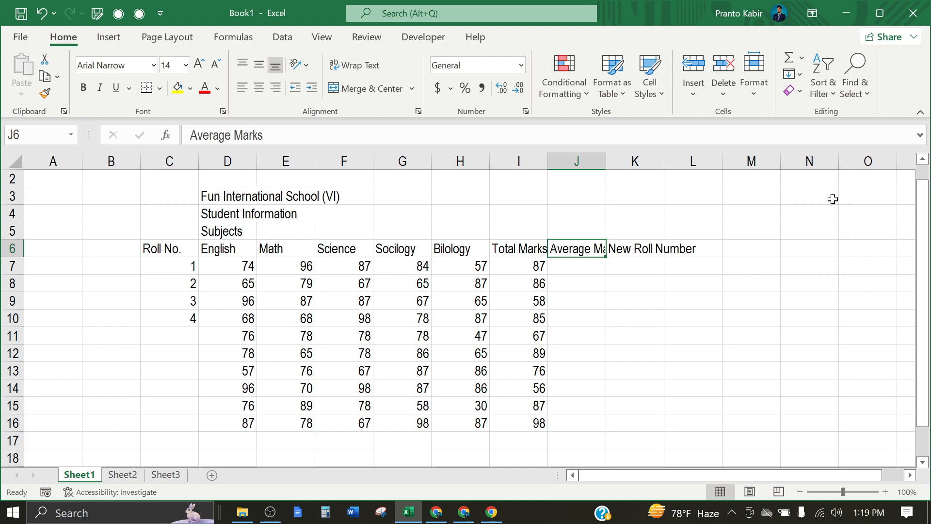
# Review the available insert, page layout, formula and data commands, as well as the file management options
pyautogui.click(753, 313)
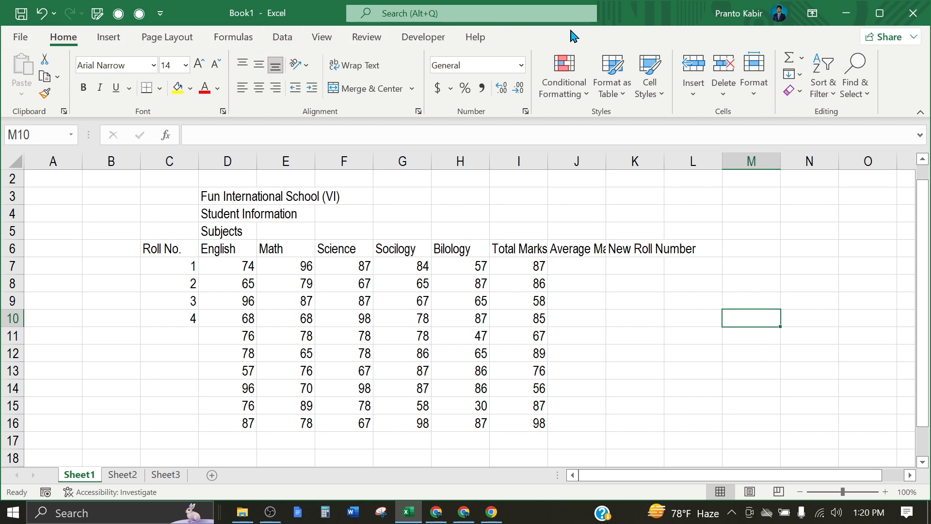
pyautogui.click(20, 38)
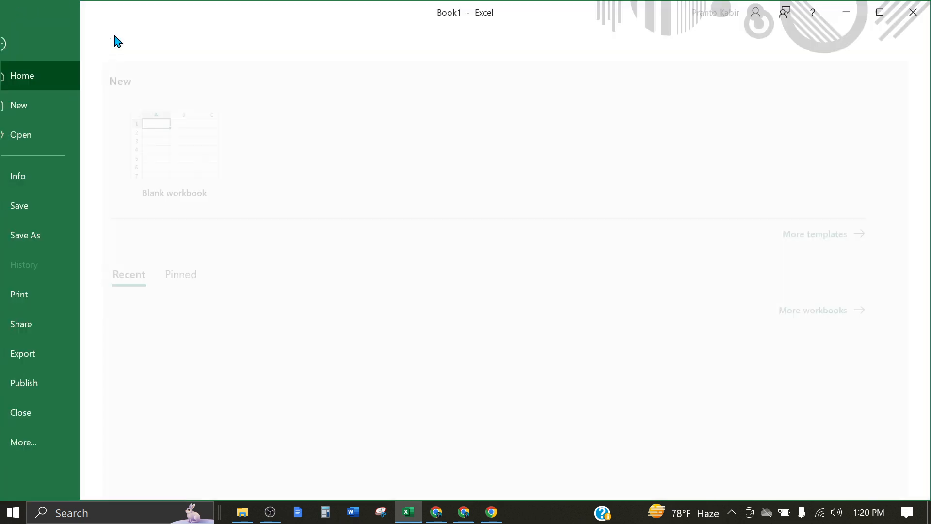
pyautogui.click(21, 44)
pyautogui.click(108, 37)
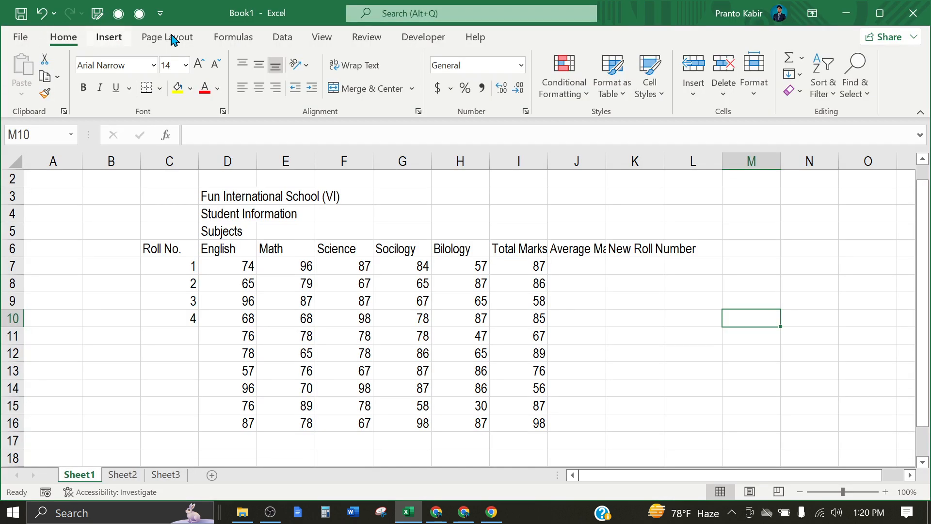
pyautogui.click(174, 39)
pyautogui.click(236, 39)
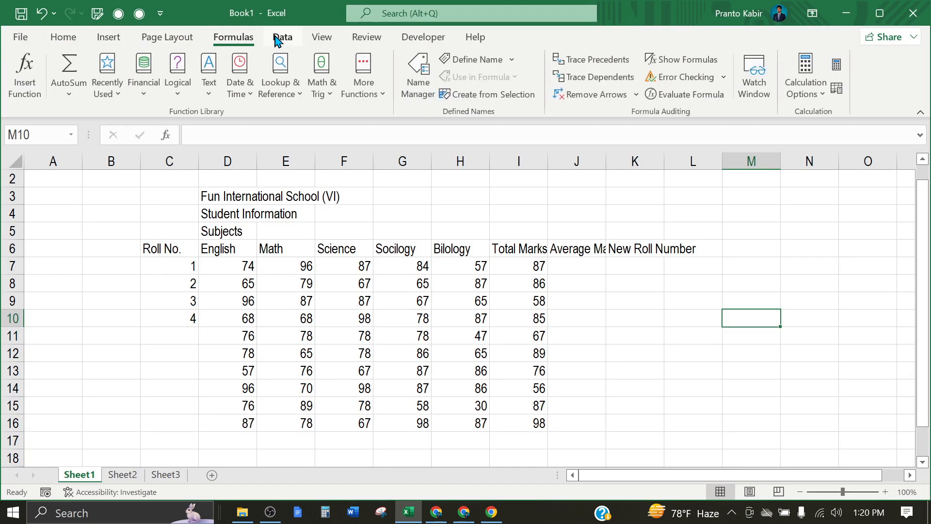
pyautogui.click(276, 39)
pyautogui.click(67, 39)
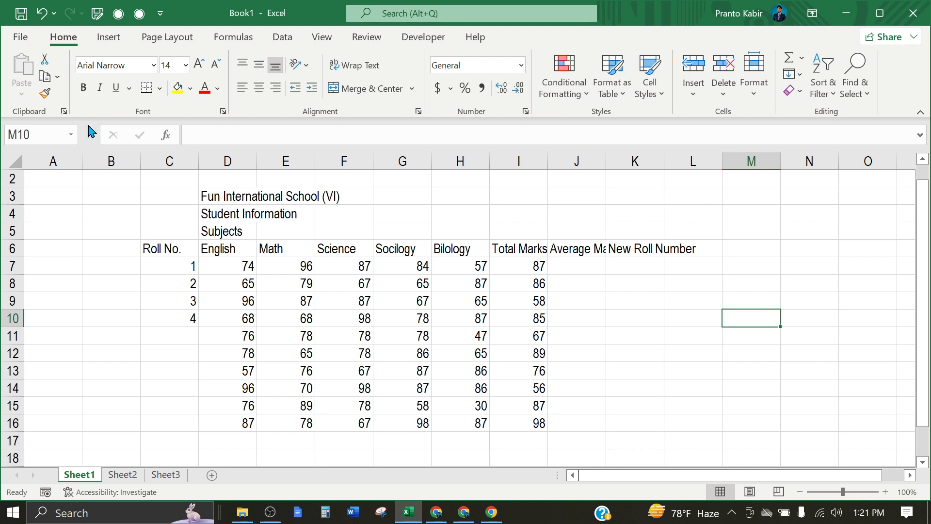
pyautogui.click(20, 38)
pyautogui.click(21, 43)
pyautogui.click(20, 37)
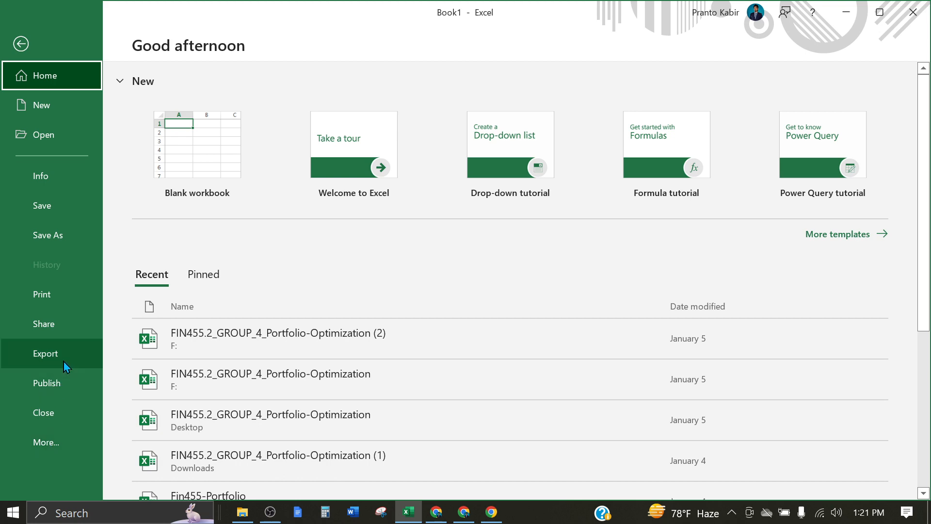
pyautogui.click(21, 45)
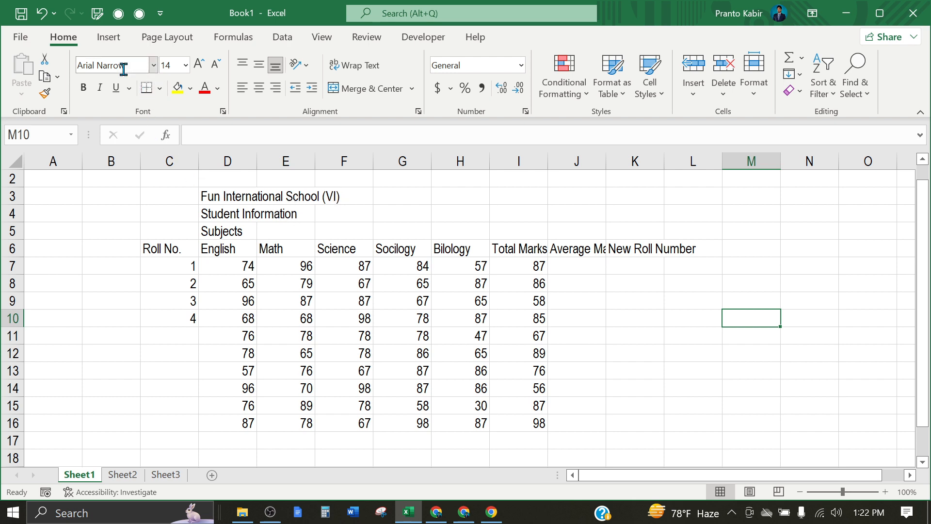
# Set the font size of the school title "Fun International School (VI)" in cell D3 to 18
pyautogui.click(265, 196)
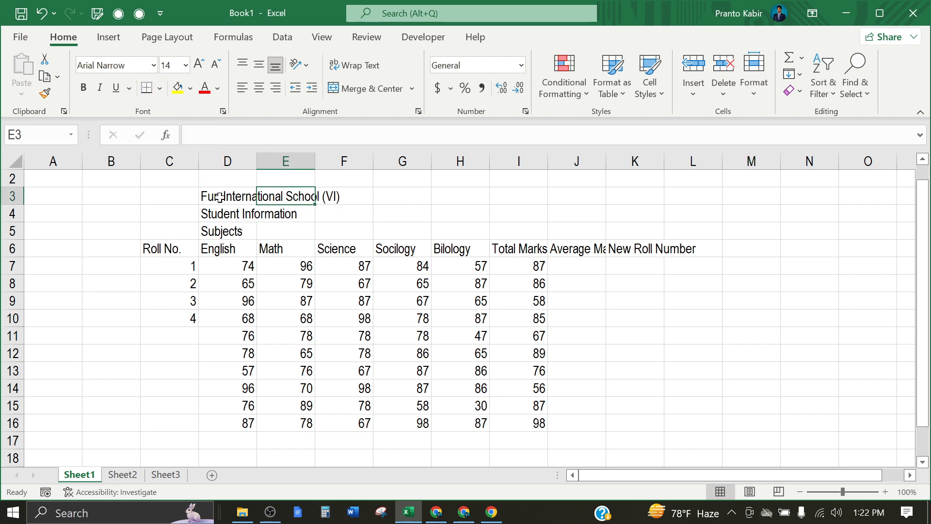
pyautogui.click(220, 196)
pyautogui.moveTo(185, 136); pyautogui.dragTo(342, 134)
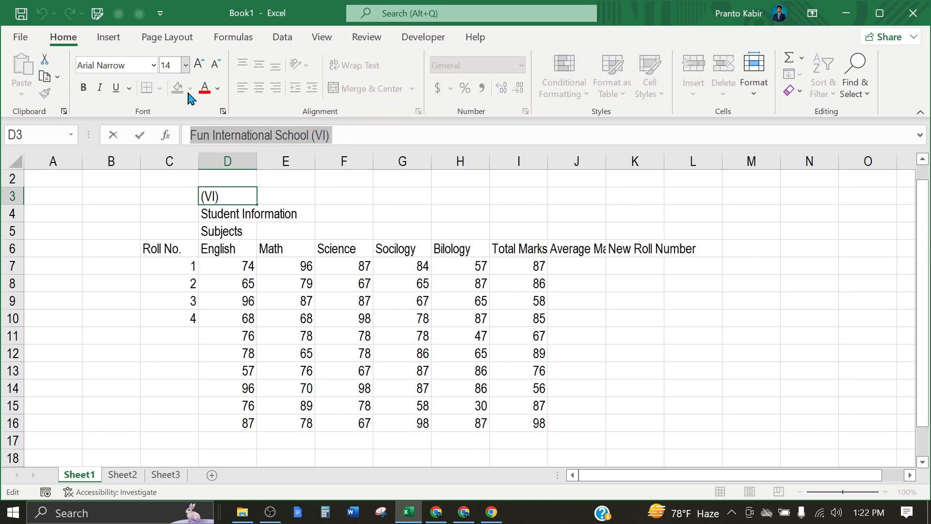
pyautogui.click(186, 65)
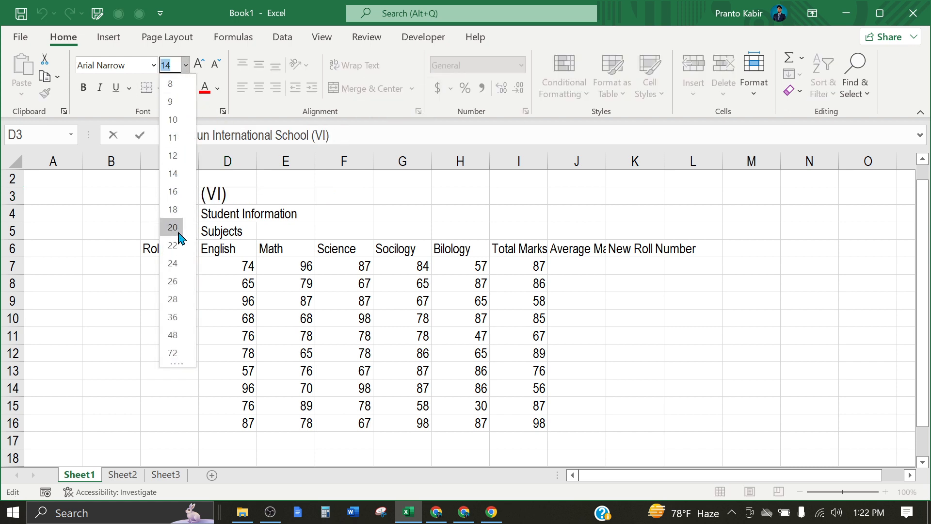
pyautogui.click(172, 209)
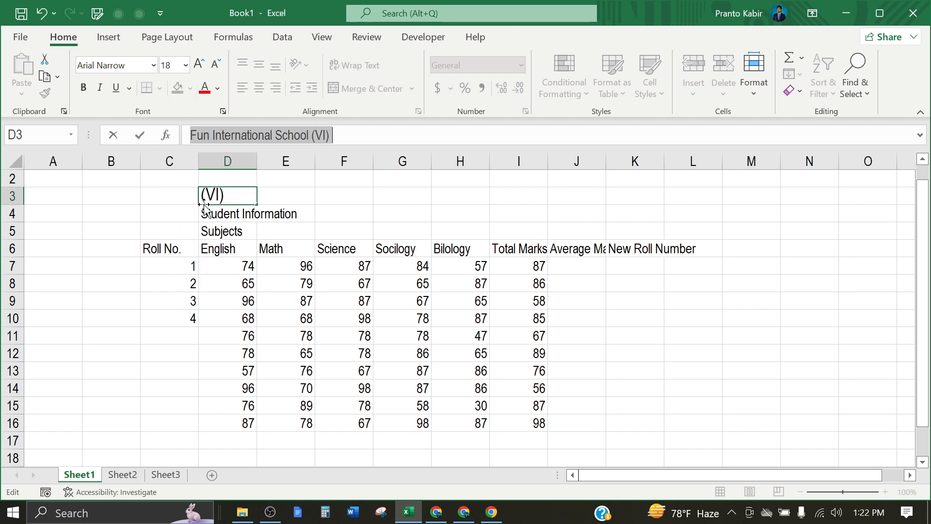
pyautogui.click(289, 194)
pyautogui.click(347, 198)
pyautogui.click(412, 193)
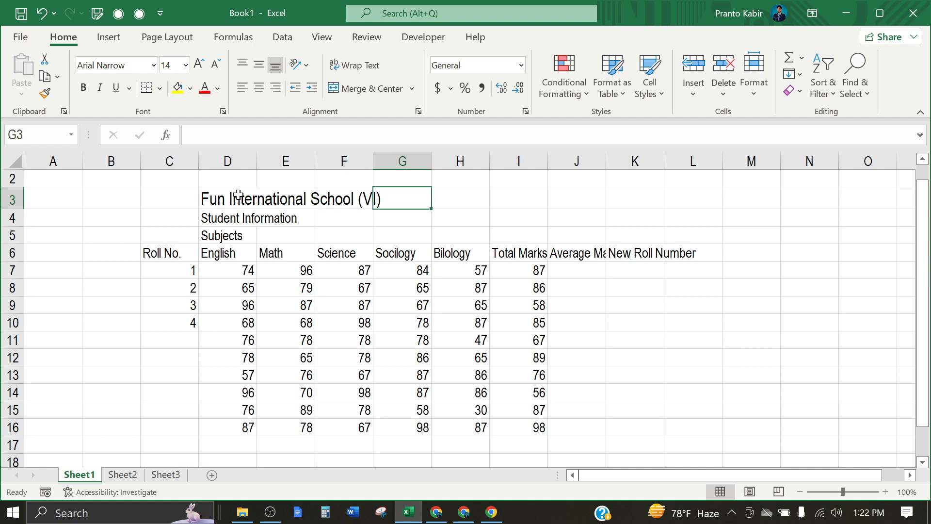
# Return the school title in cell D3 to font size 14
pyautogui.click(233, 196)
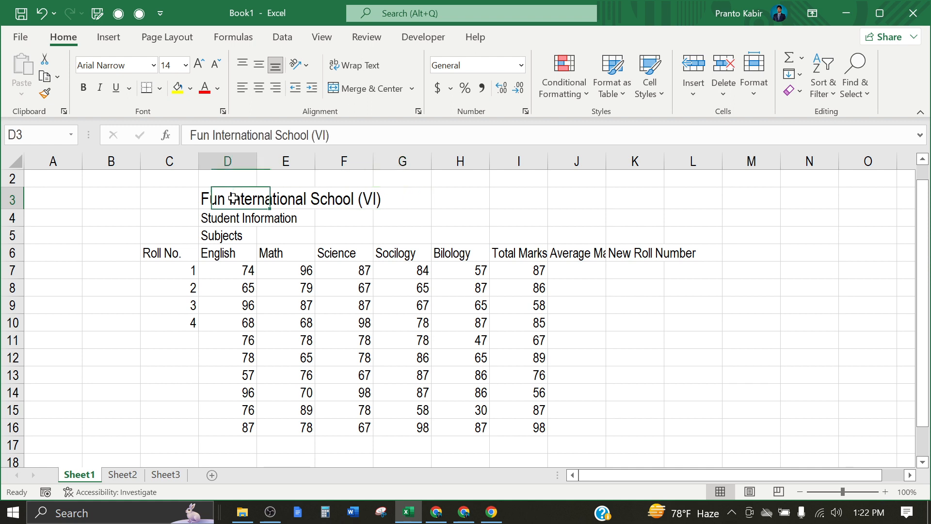
pyautogui.click(185, 65)
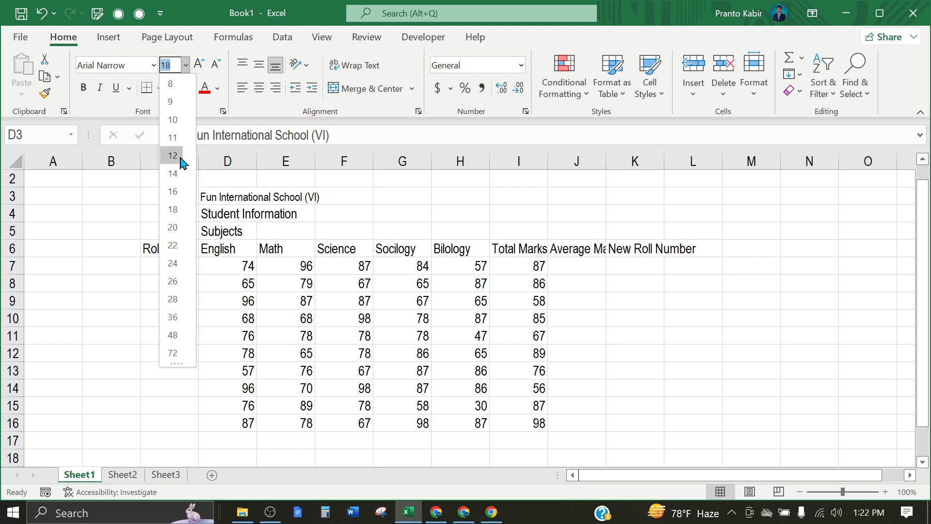
pyautogui.click(174, 173)
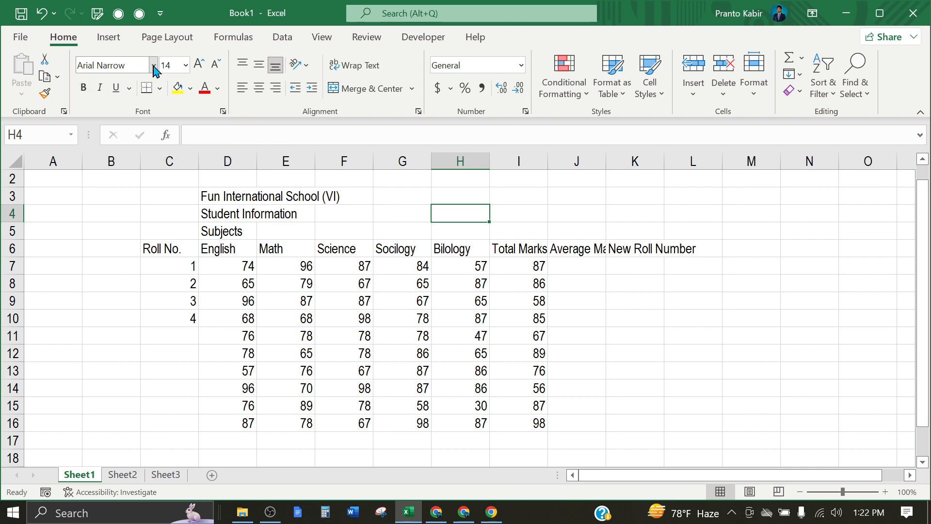
# Browse the list of available fonts and leave it without choosing one
pyautogui.click(153, 66)
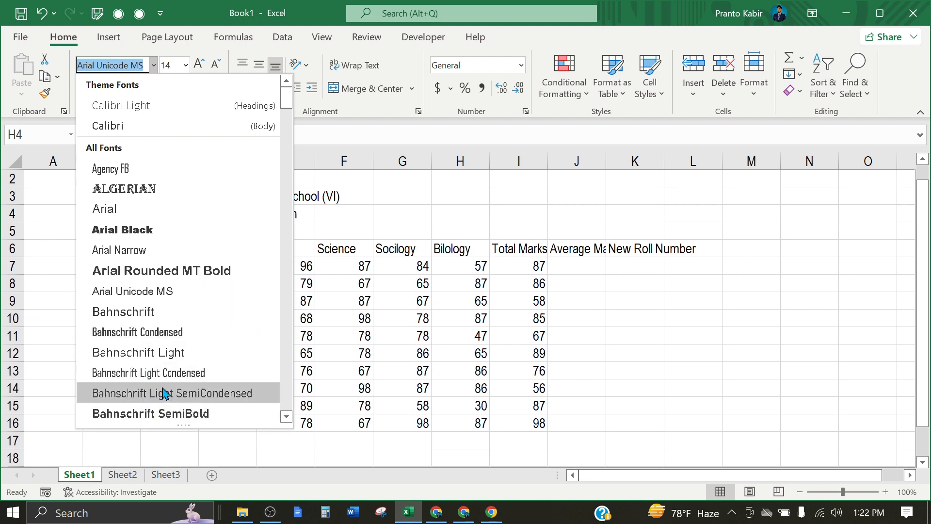
pyautogui.scroll(-4, 177, 351)
pyautogui.scroll(-8, 177, 204)
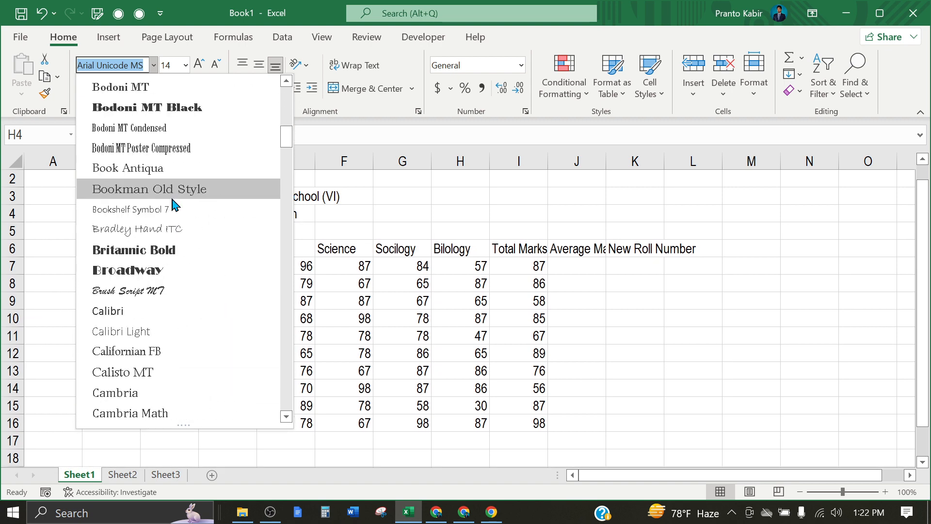
pyautogui.scroll(-4, 231, 212)
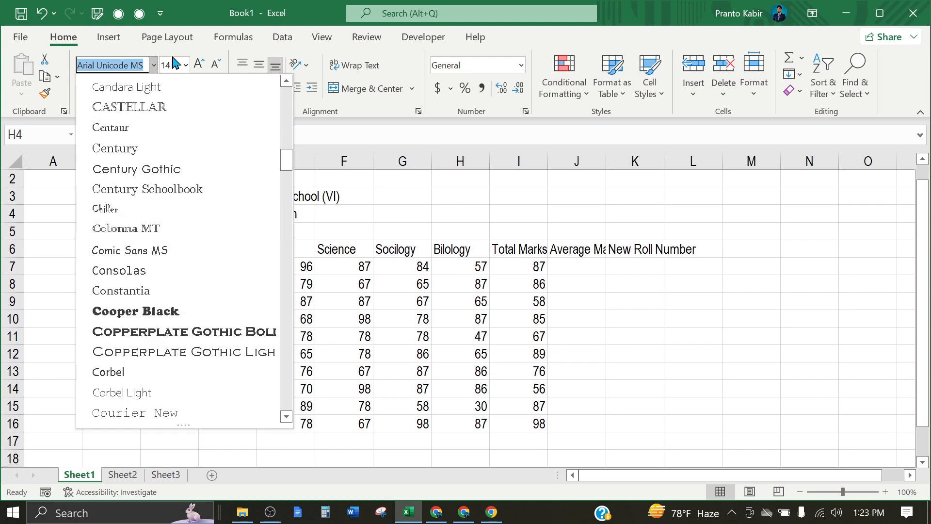
pyautogui.click(601, 217)
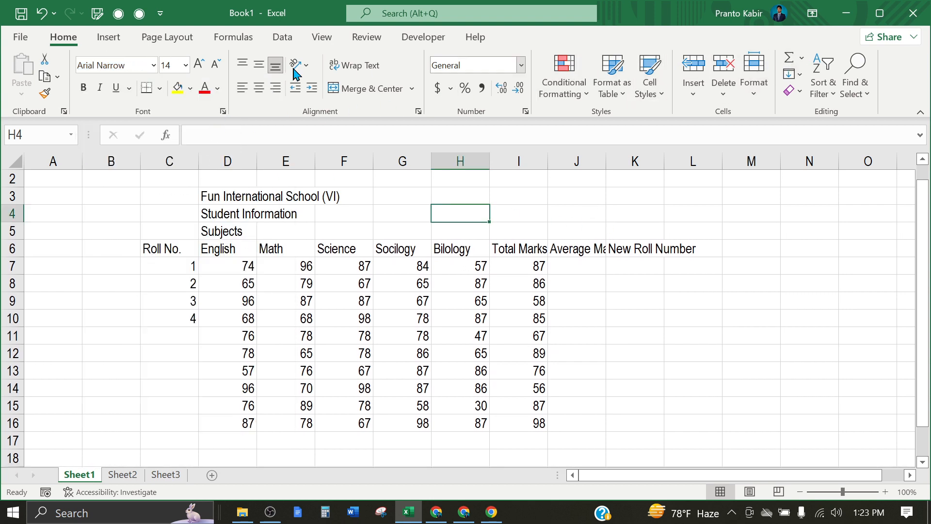
# Draw a rectangle about 2.05" wide and 1.13" high over cells A2 to C6, and undo it
pyautogui.click(235, 198)
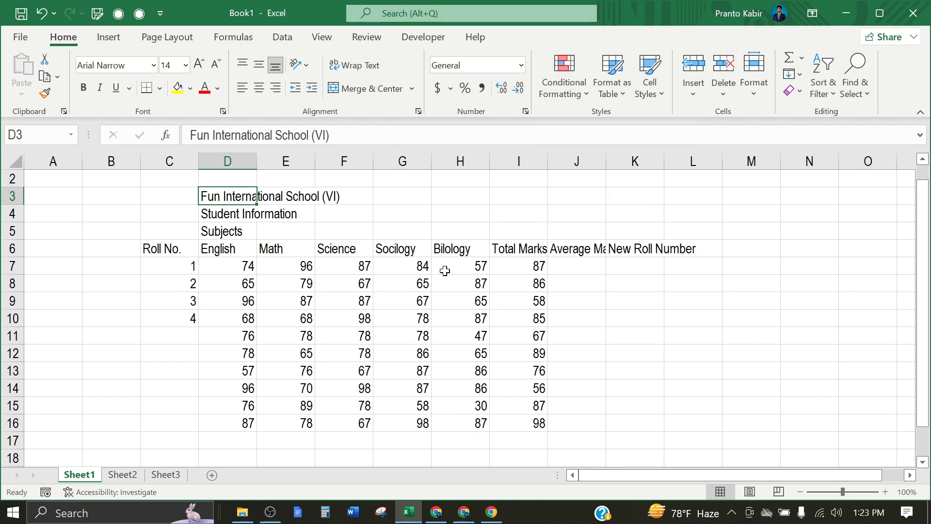
pyautogui.scroll(1, 621, 339)
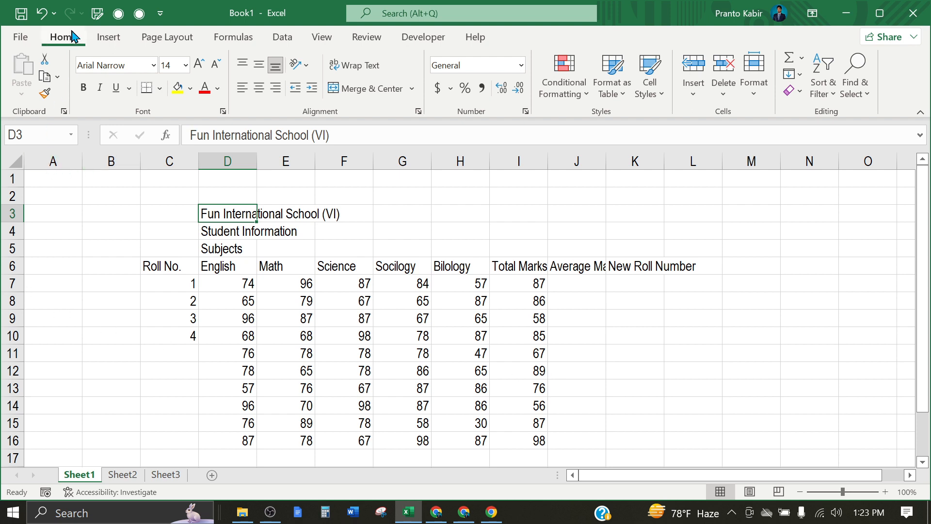
pyautogui.click(116, 39)
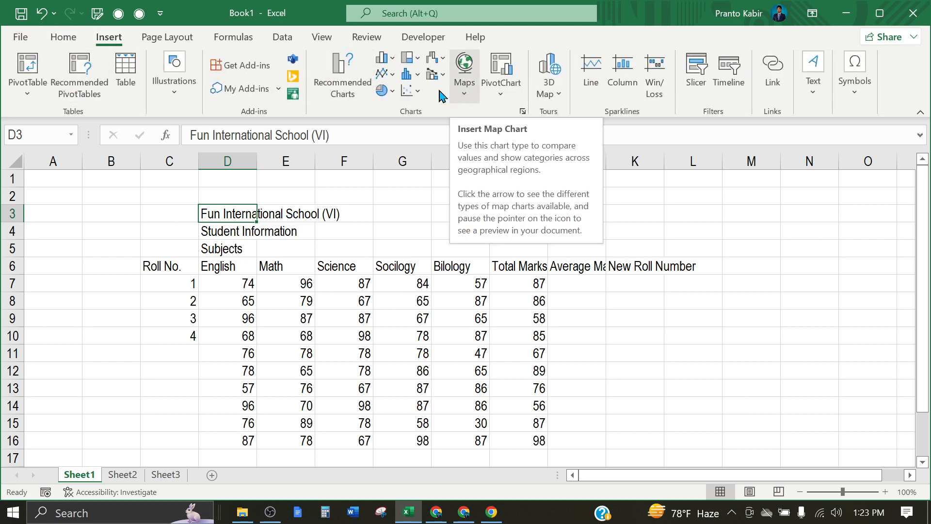
pyautogui.click(175, 103)
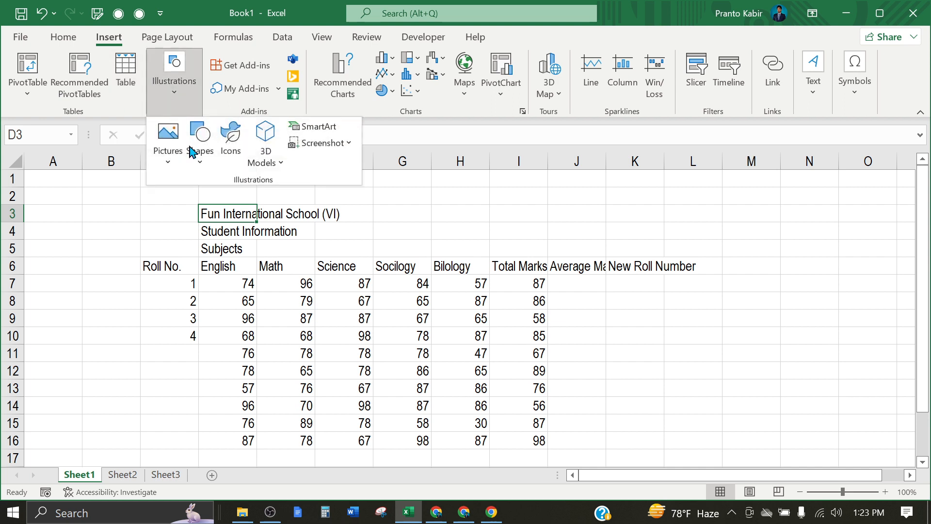
pyautogui.click(200, 161)
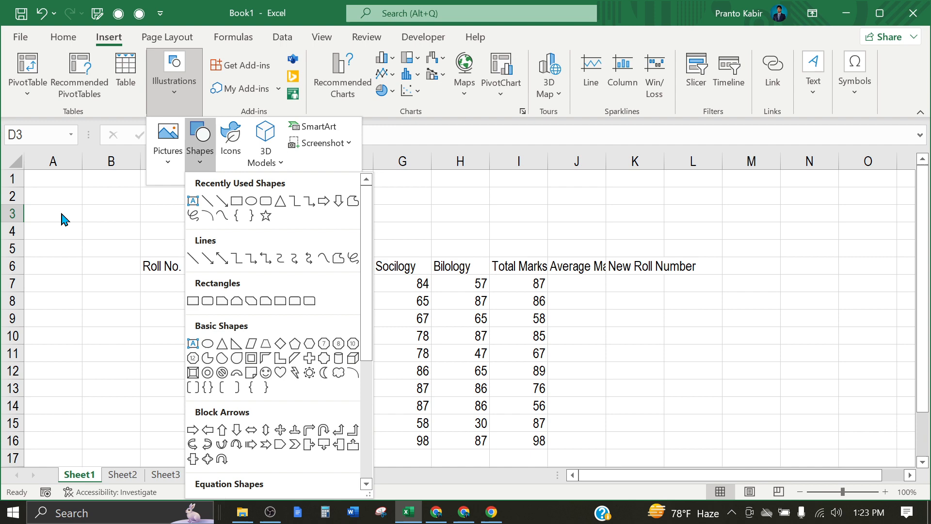
pyautogui.click(237, 204)
pyautogui.moveTo(44, 194); pyautogui.dragTo(188, 273)
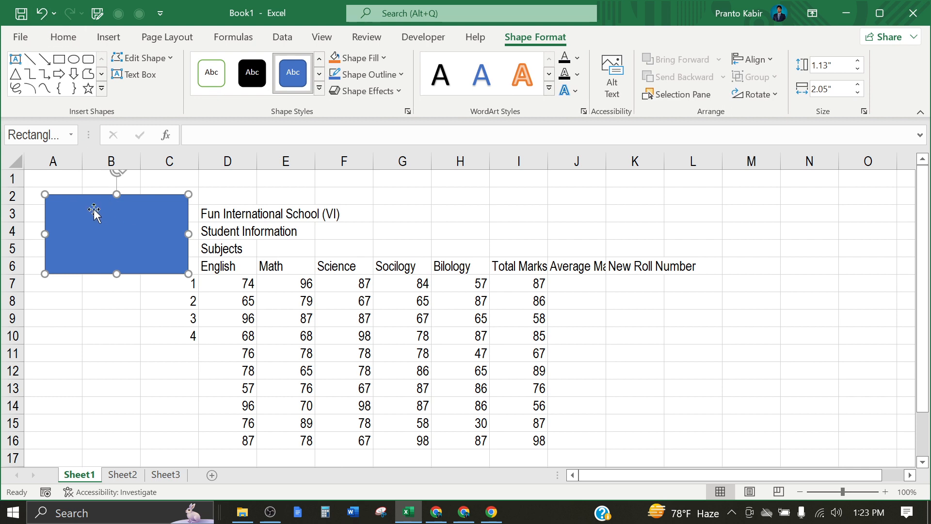
pyautogui.click(42, 14)
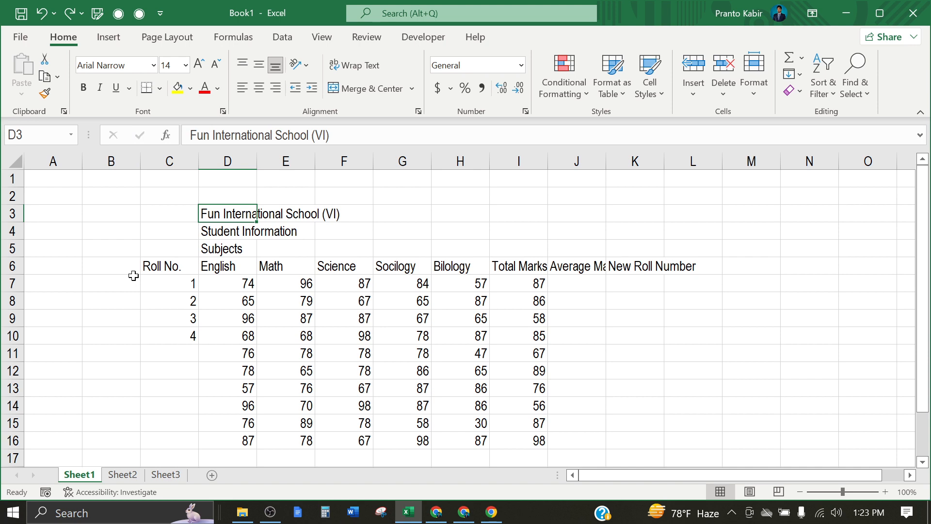
# Examine the column and bar chart types and the picture sources offered for a sheet background
pyautogui.click(108, 39)
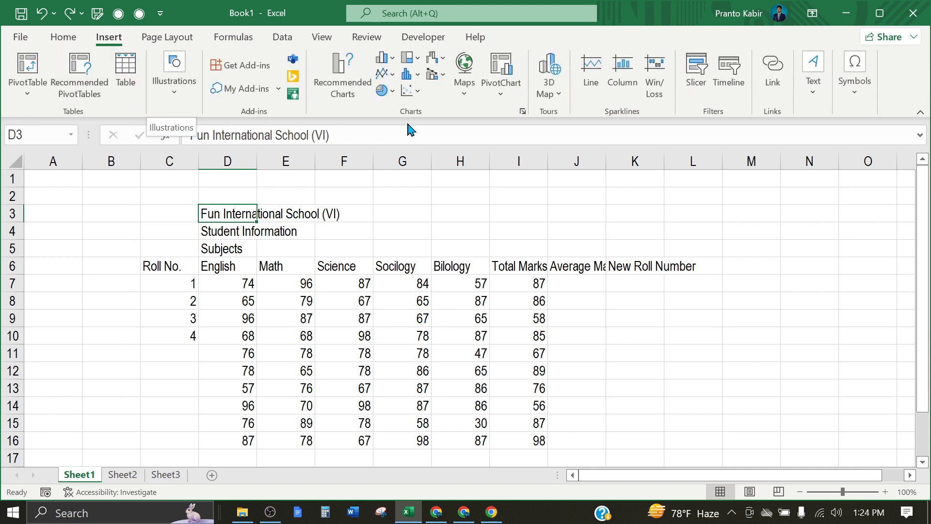
pyautogui.click(387, 57)
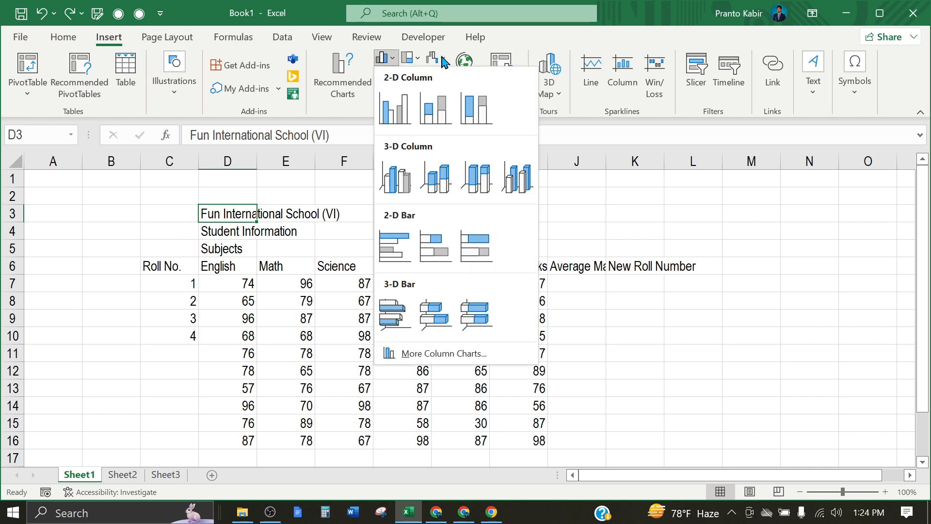
pyautogui.click(390, 62)
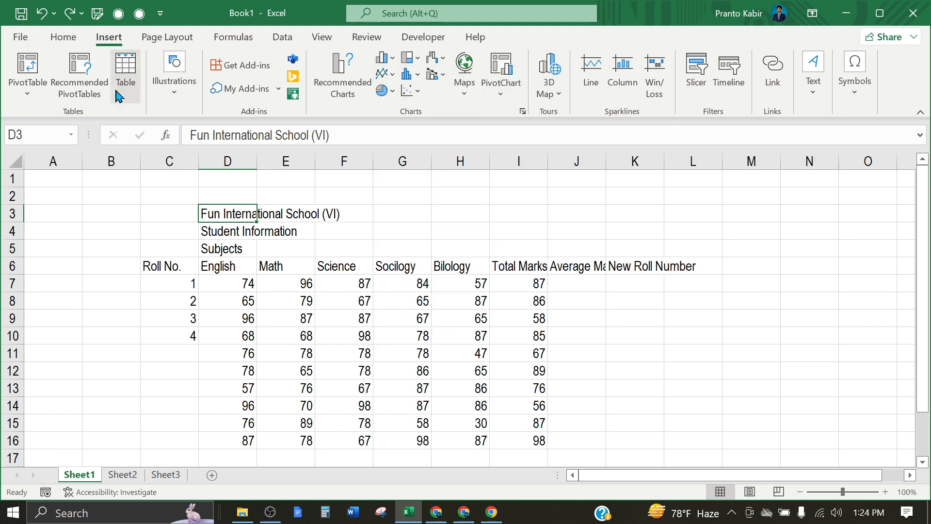
pyautogui.click(154, 43)
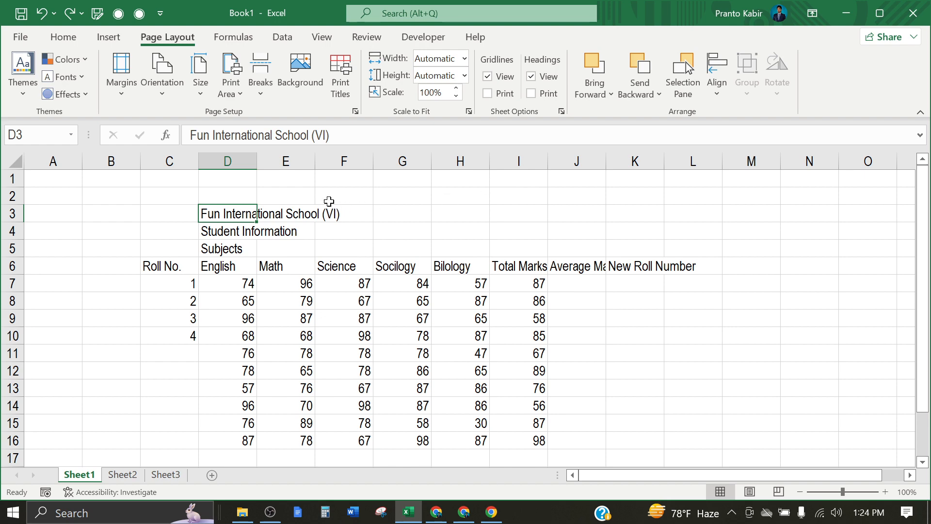
pyautogui.click(300, 83)
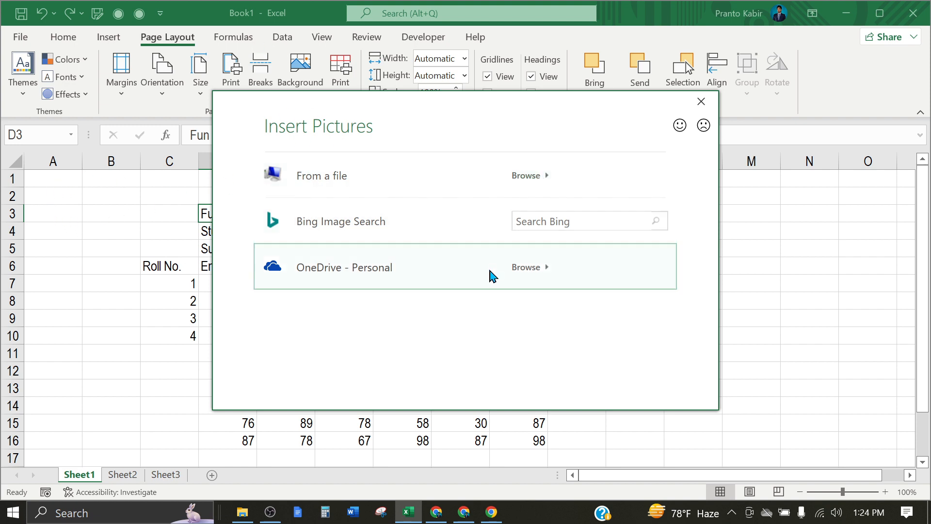
pyautogui.click(703, 102)
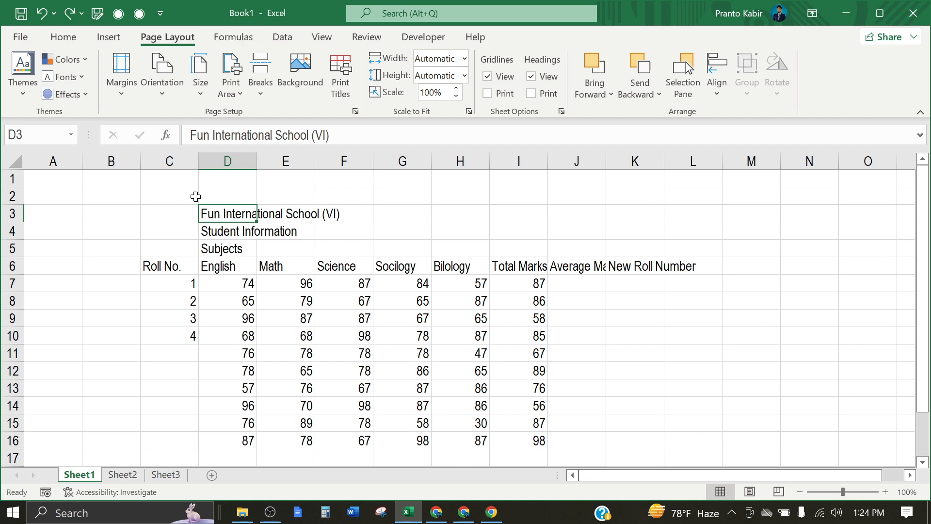
# Browse the list of financial functions and look over the sorting and other data tools
pyautogui.click(229, 40)
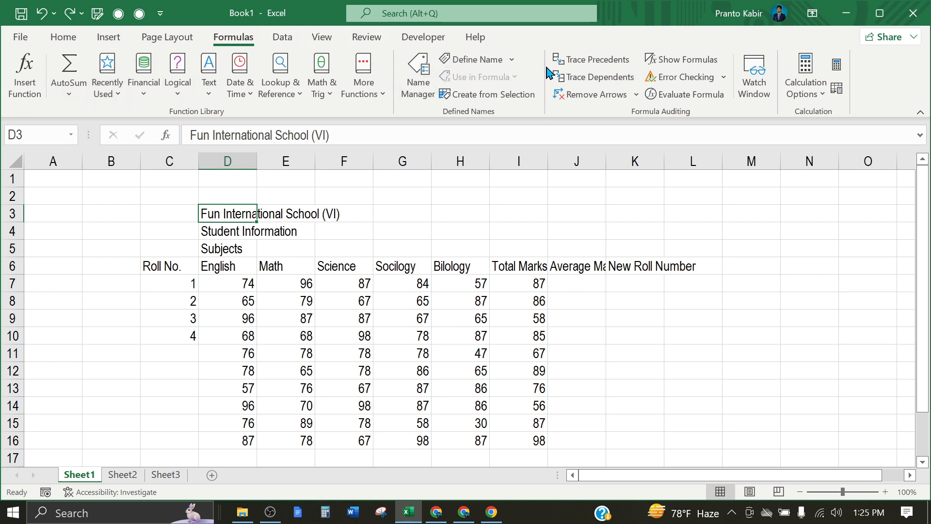
pyautogui.click(146, 97)
pyautogui.scroll(-14, 178, 248)
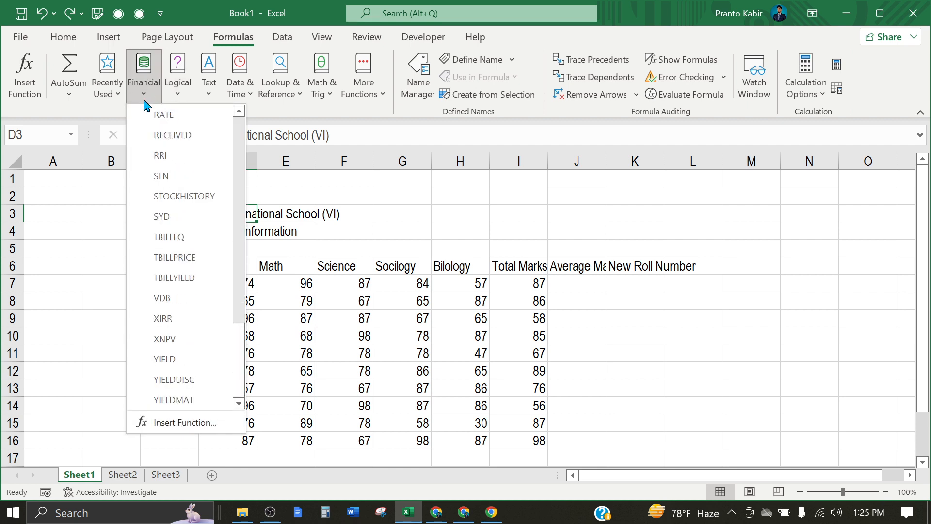
pyautogui.click(144, 66)
pyautogui.click(286, 39)
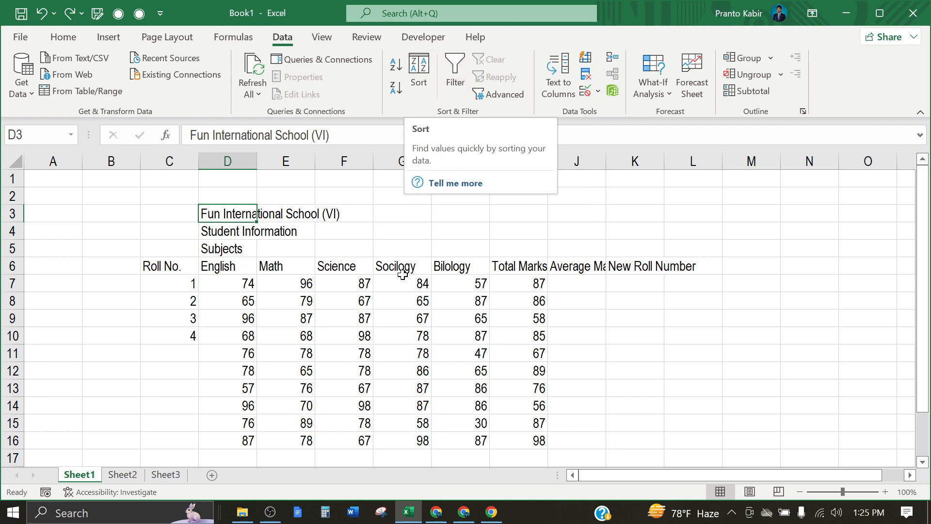
pyautogui.scroll(-2, 402, 276)
pyautogui.scroll(2, 403, 281)
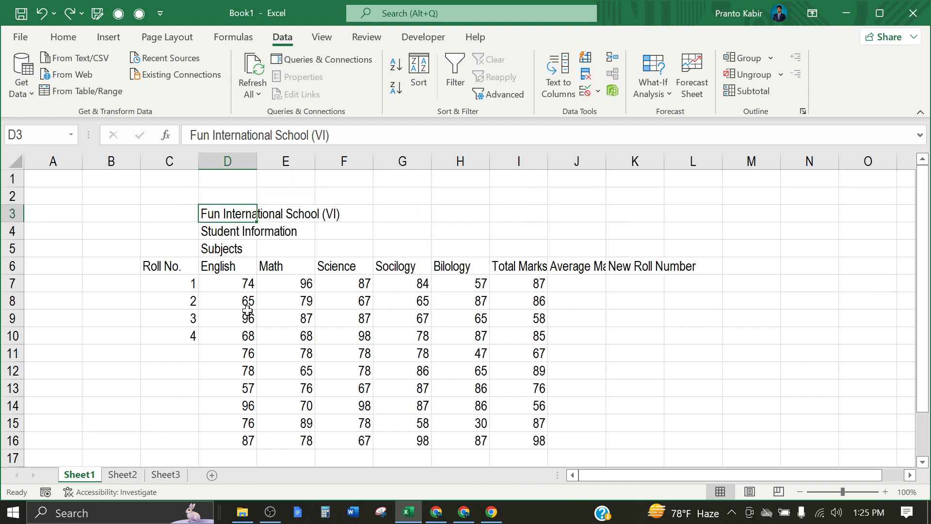
pyautogui.scroll(-2, 247, 311)
pyautogui.scroll(2, 176, 255)
# Hide the worksheet's gridlines and show them again, twice in a row
pyautogui.click(323, 38)
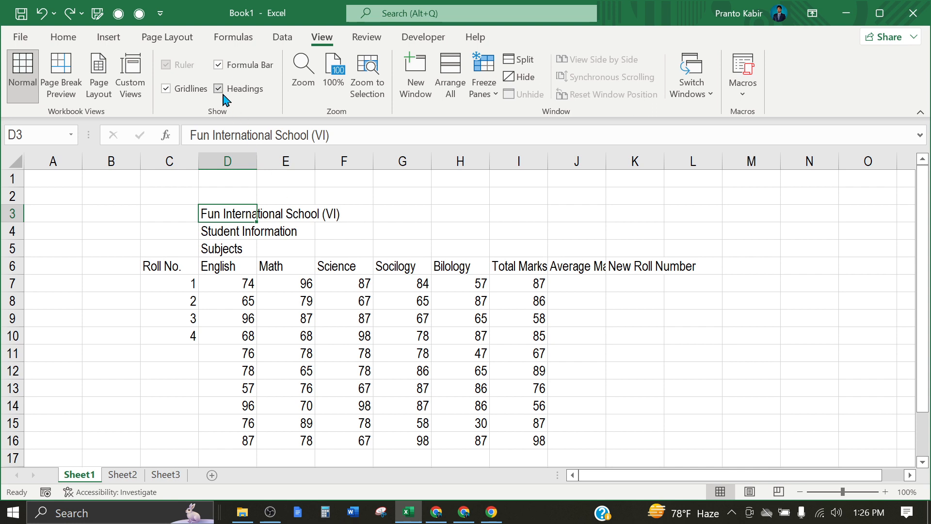
pyautogui.click(167, 90)
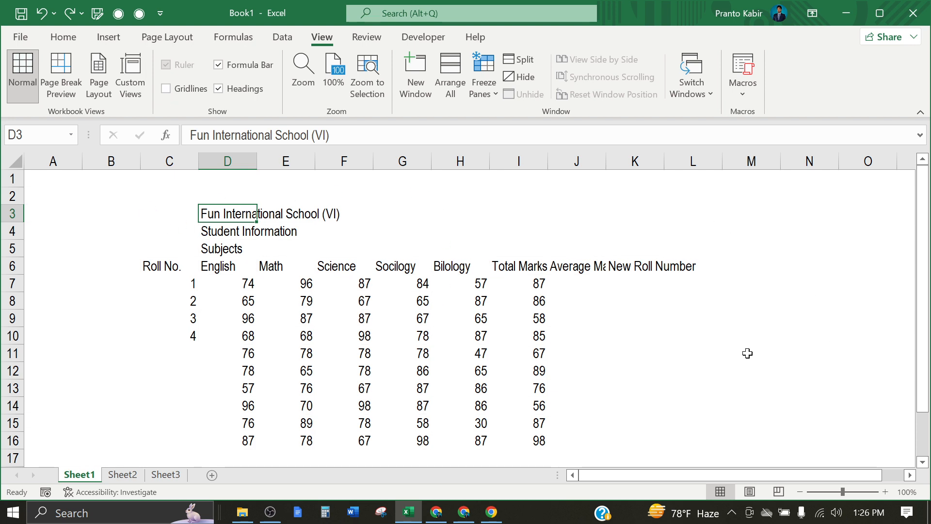
pyautogui.scroll(-2, 217, 374)
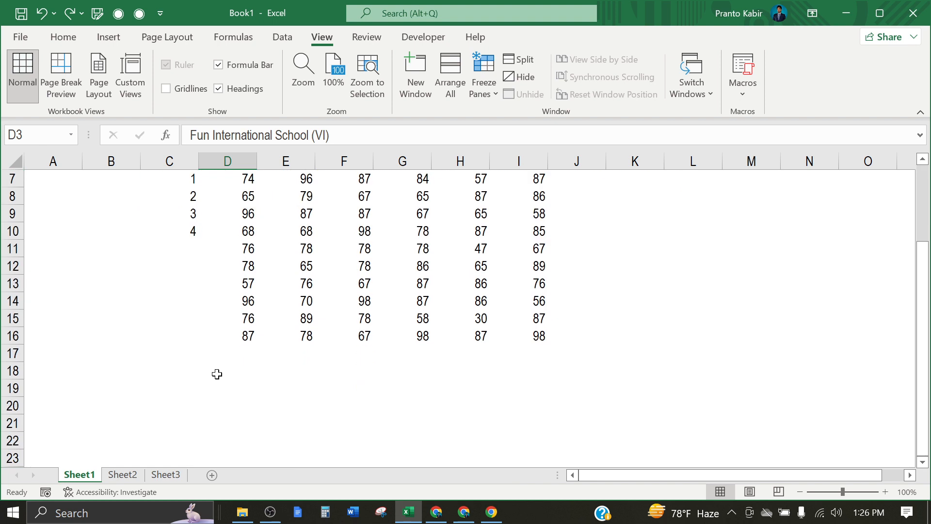
pyautogui.scroll(2, 217, 374)
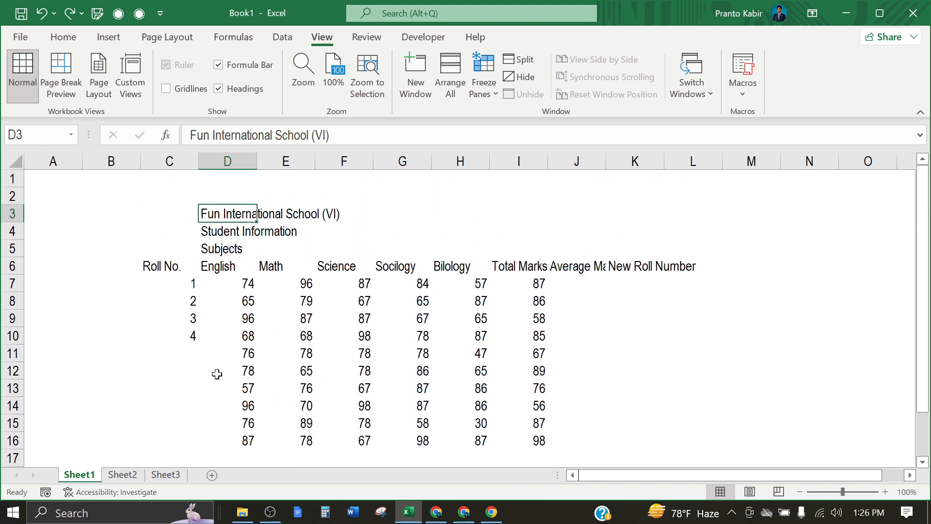
pyautogui.click(166, 89)
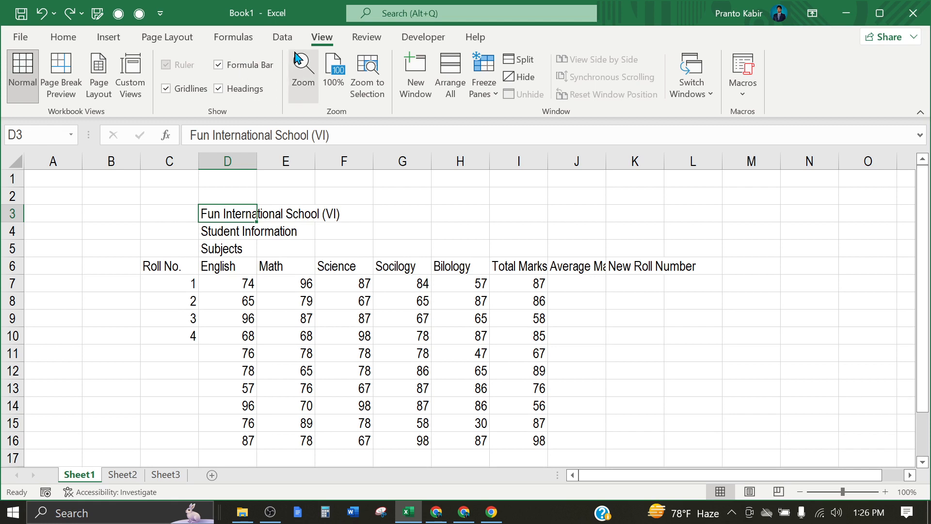
pyautogui.click(166, 90)
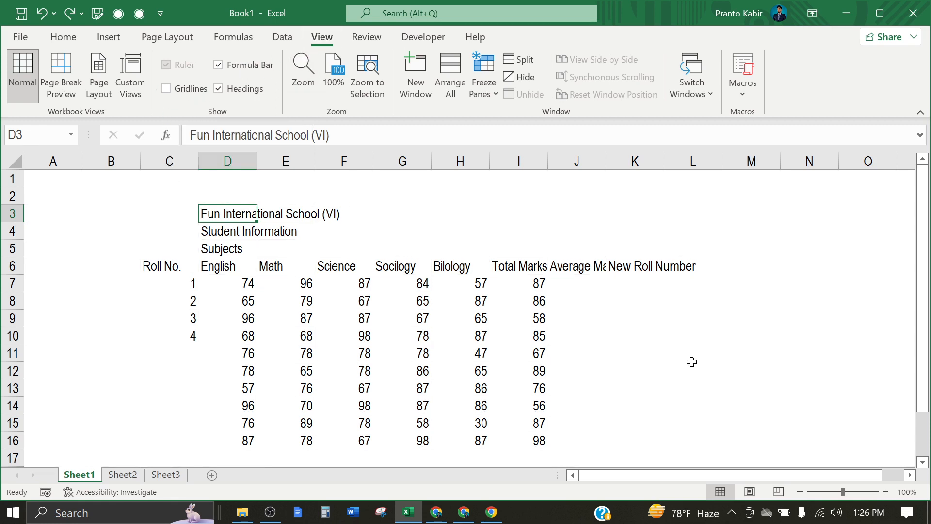
pyautogui.scroll(-6, 682, 363)
pyautogui.scroll(6, 681, 365)
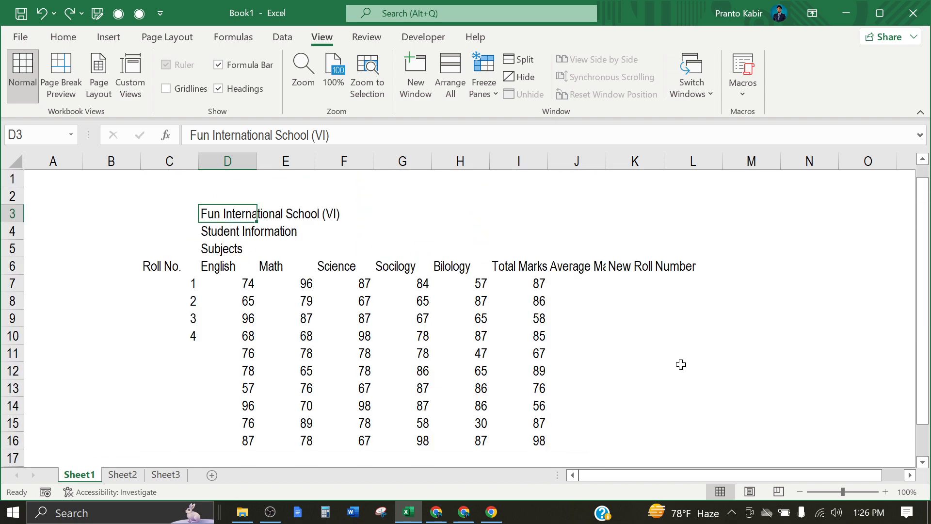
pyautogui.click(166, 90)
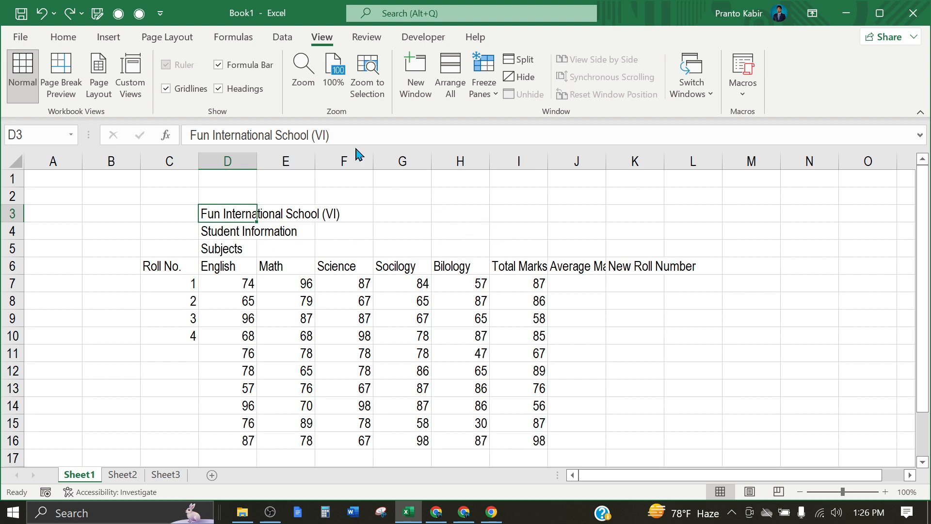
# Hide the formula bar and restore it, and open cell D3's text in it without changing the text
pyautogui.click(219, 65)
pyautogui.click(219, 65)
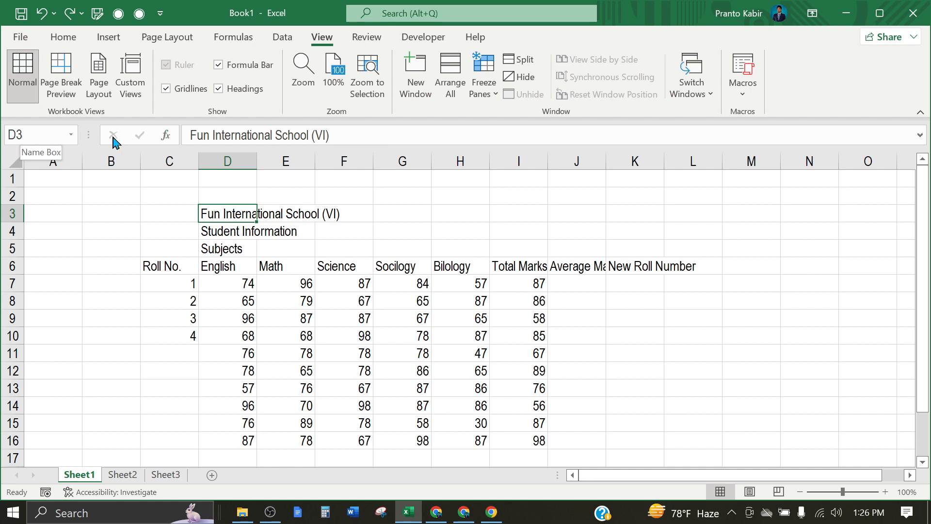
pyautogui.click(350, 136)
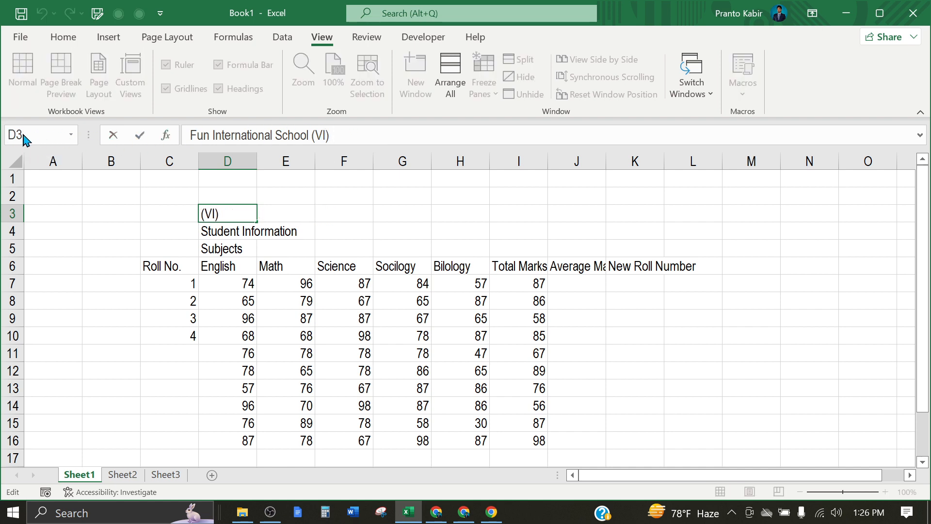
pyautogui.click(382, 216)
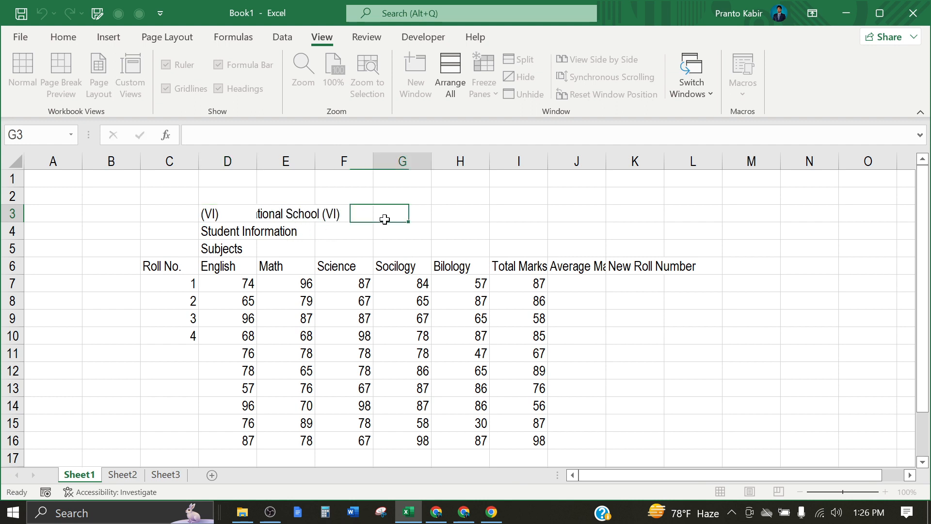
# Select cells D9, H3, C4, C10, I6, C11 and J7 one after another and check each cell's address in the Name Box
pyautogui.click(243, 320)
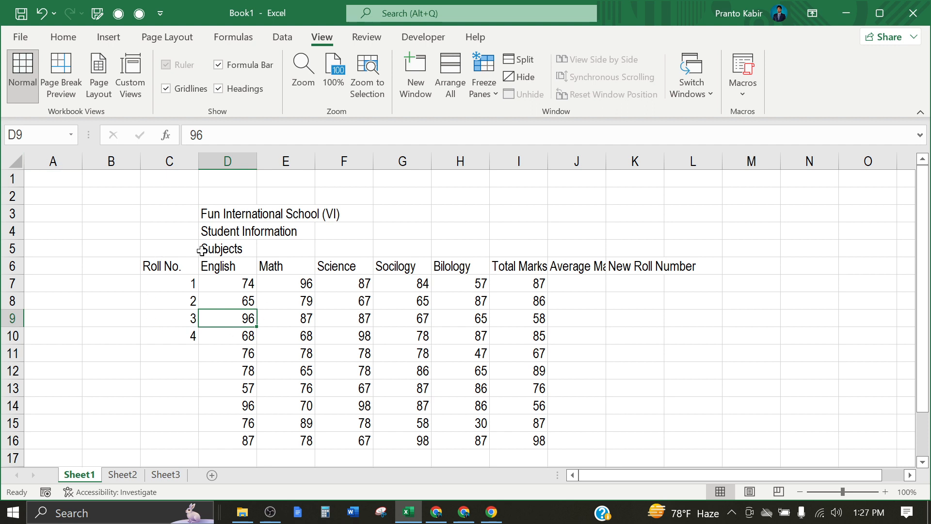
pyautogui.click(443, 213)
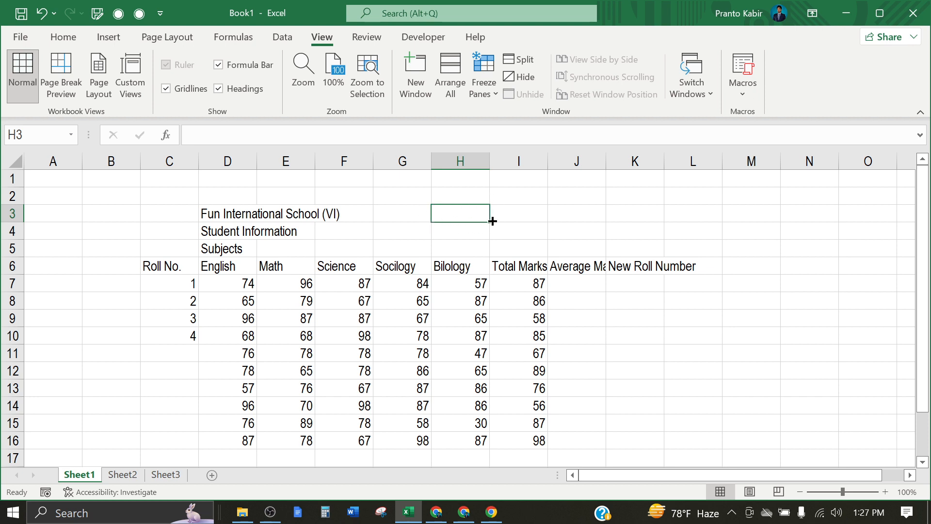
pyautogui.click(30, 135)
pyautogui.click(30, 134)
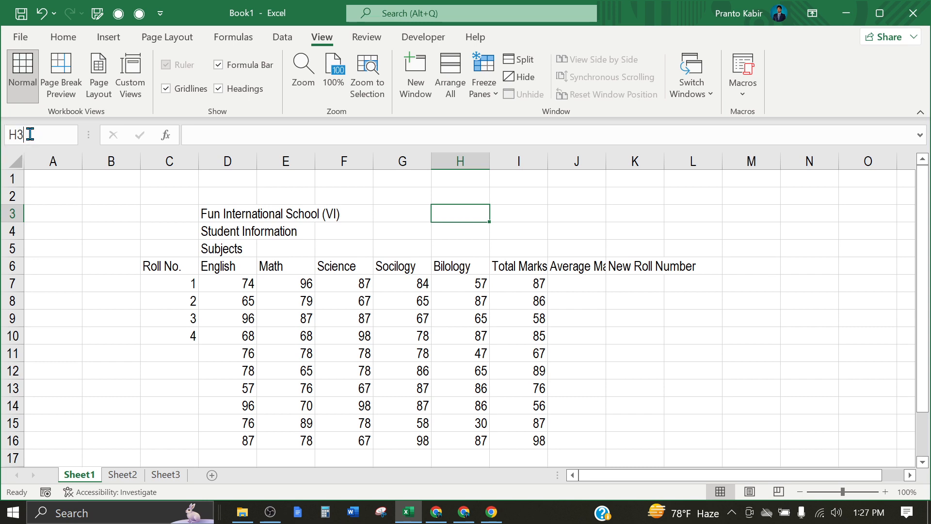
pyautogui.click(185, 229)
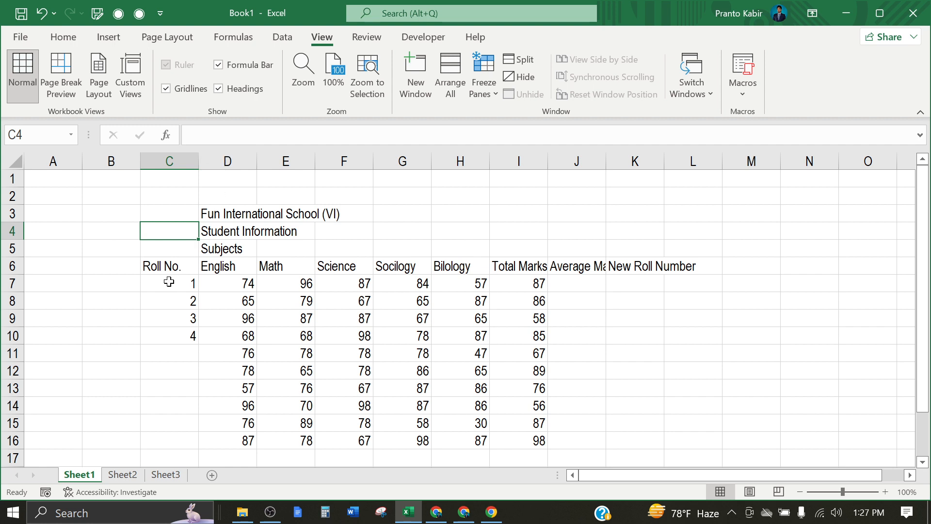
pyautogui.click(177, 339)
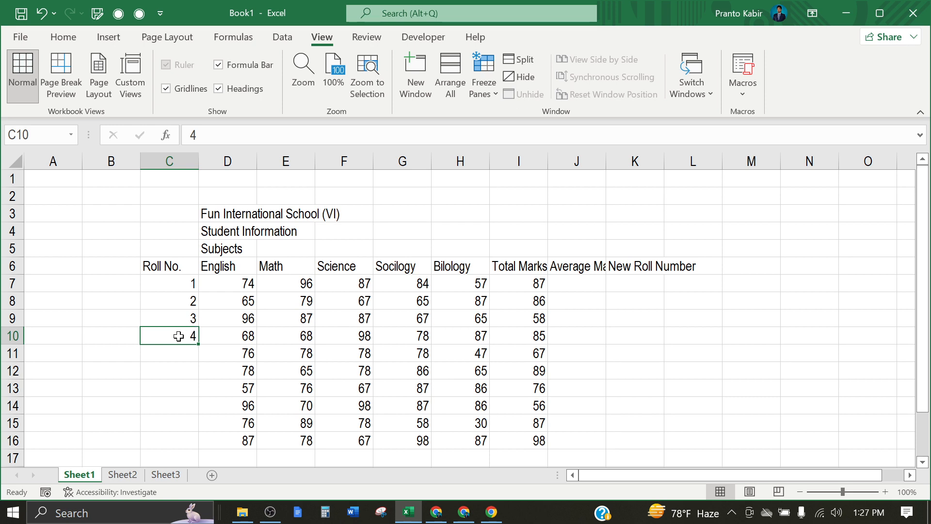
pyautogui.click(517, 266)
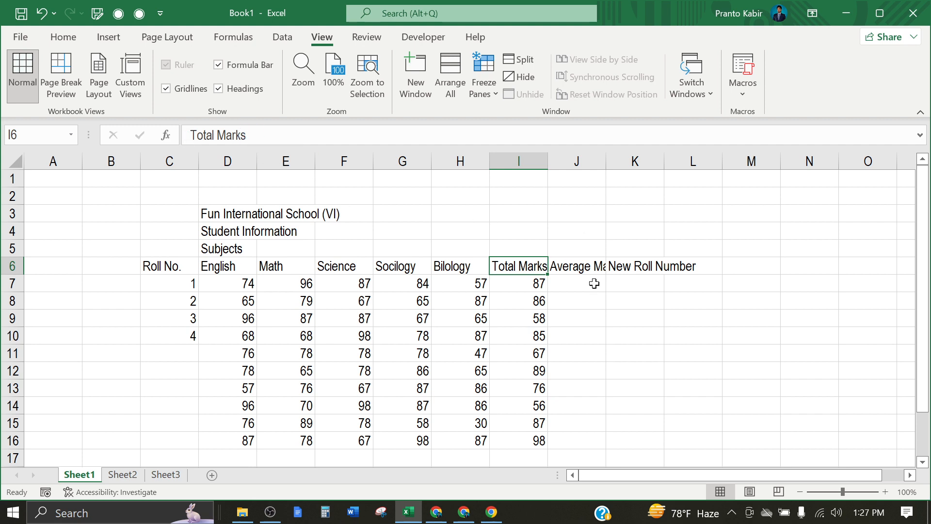
pyautogui.click(176, 355)
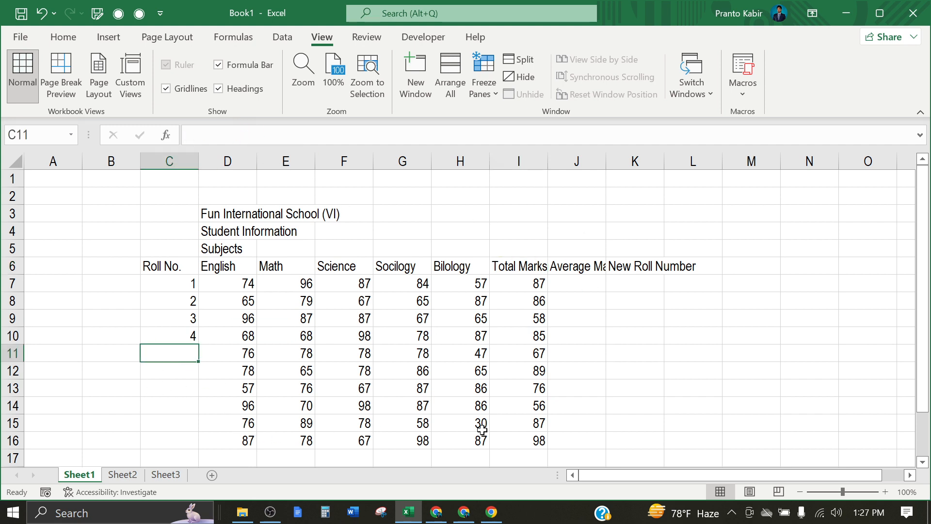
pyautogui.click(570, 280)
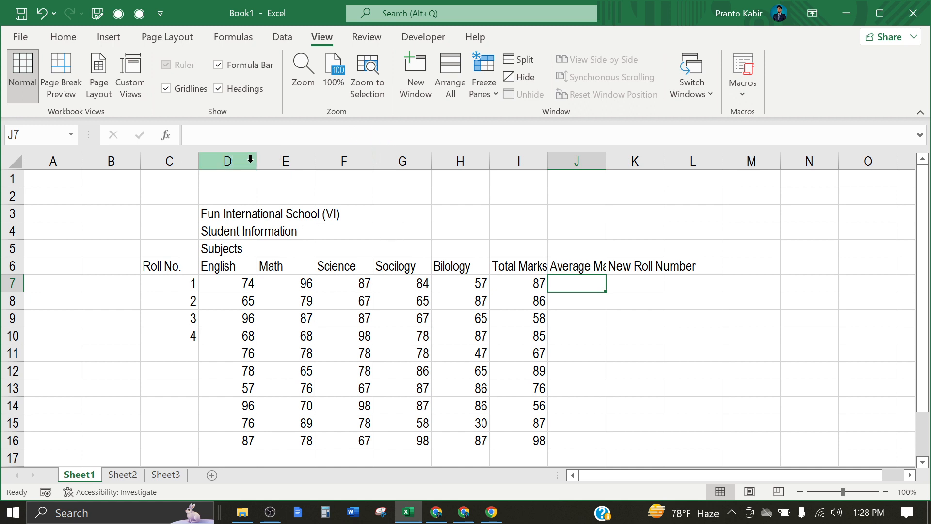
# Look over the review, developer and help commands, and return to the basic font, alignment and number formatting commands
pyautogui.click(365, 39)
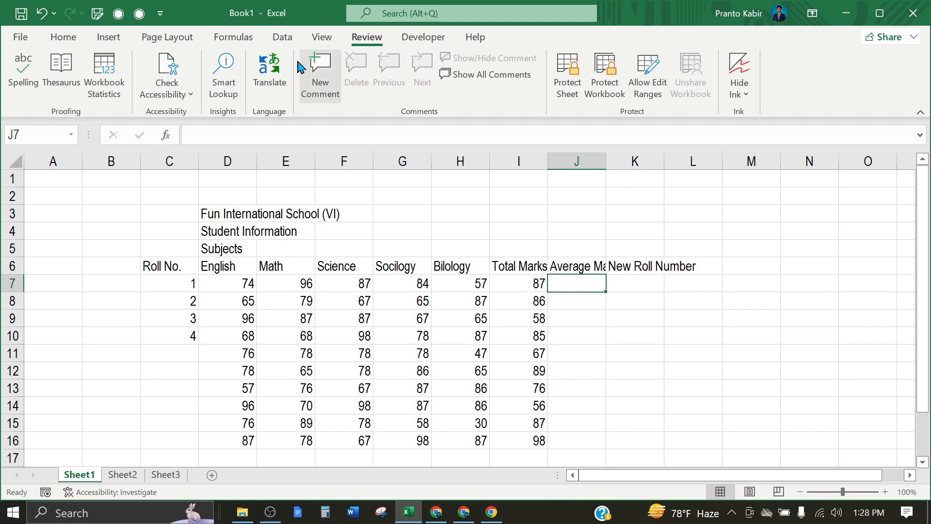
pyautogui.click(320, 40)
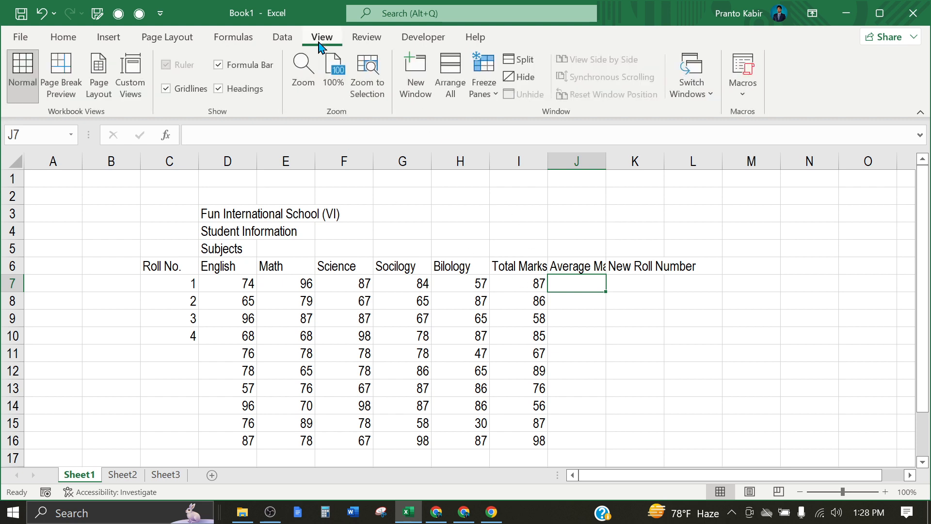
pyautogui.click(367, 37)
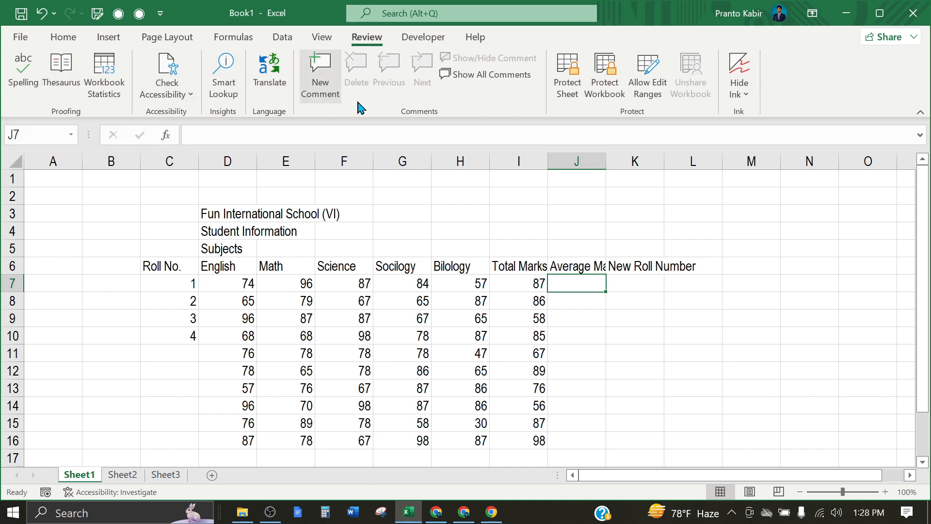
pyautogui.click(401, 43)
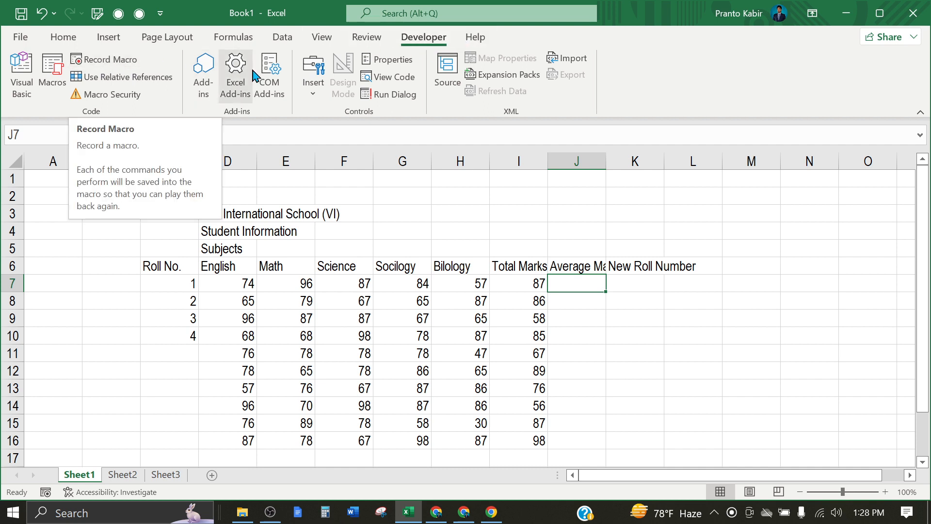
pyautogui.click(468, 39)
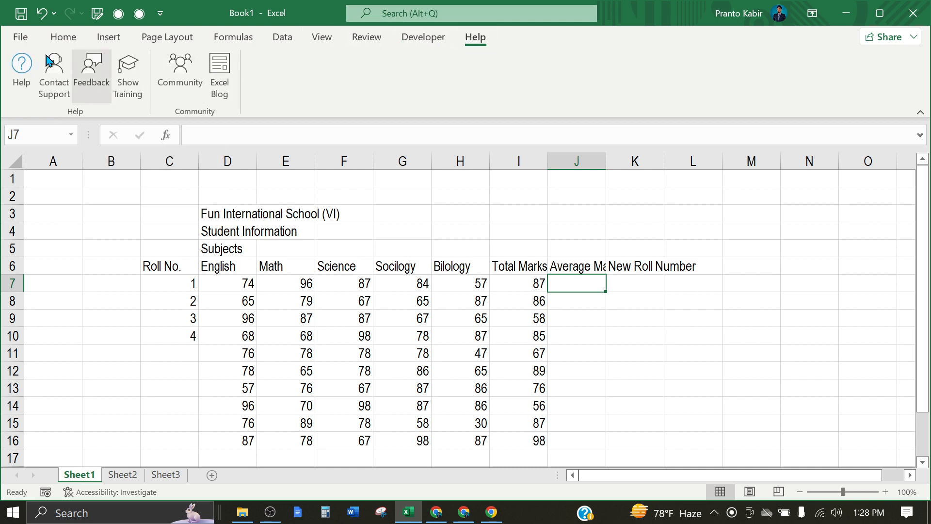
pyautogui.click(18, 37)
pyautogui.press('Escape')
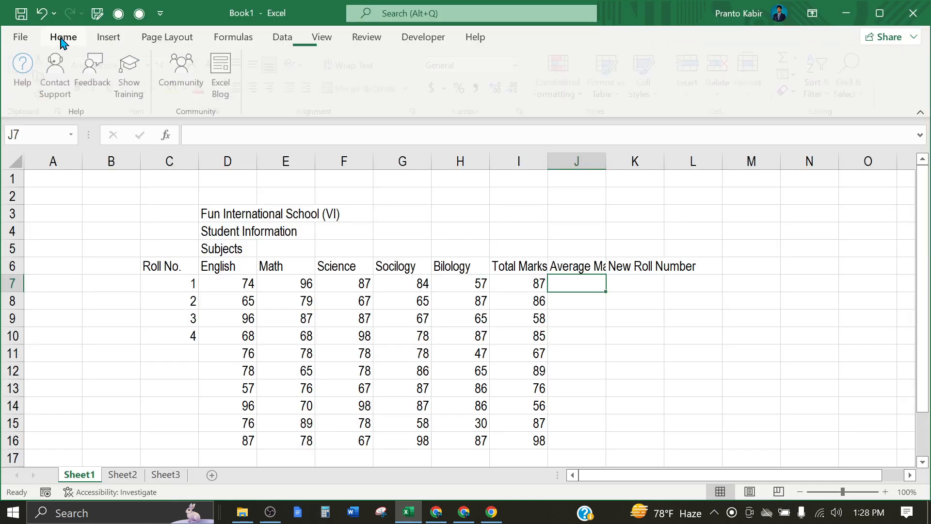
pyautogui.click(63, 38)
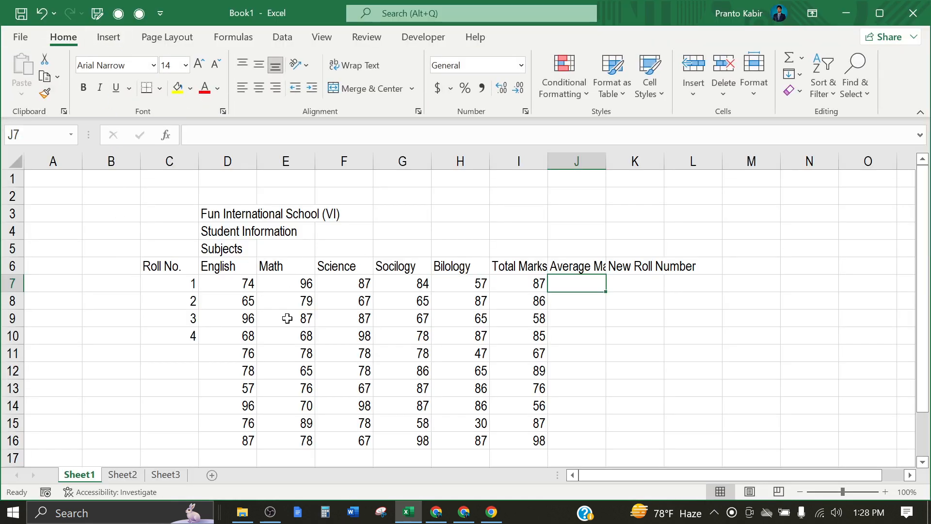
pyautogui.scroll(-2, 314, 338)
pyautogui.scroll(2, 63, 183)
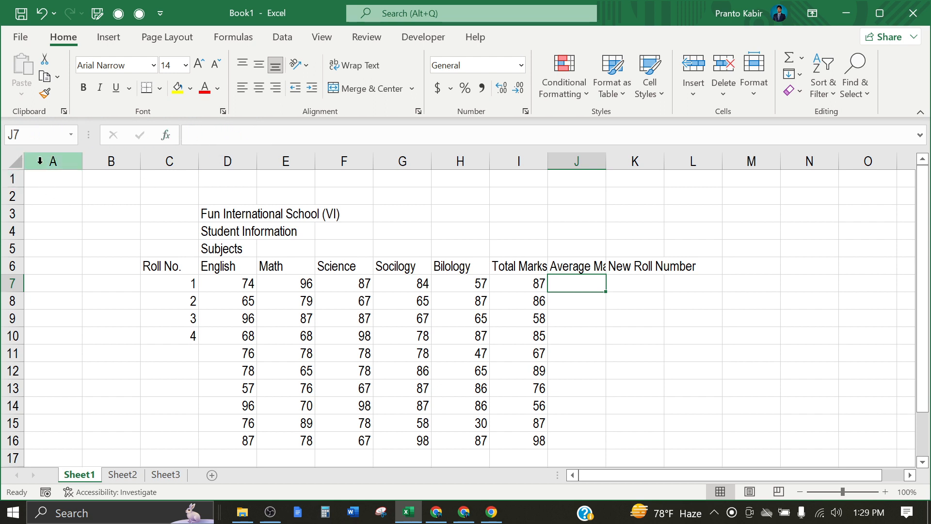
# Select entire columns A and D, and entire rows 1, 2, 6 and 7, to examine how columns and rows are laid out
pyautogui.click(77, 163)
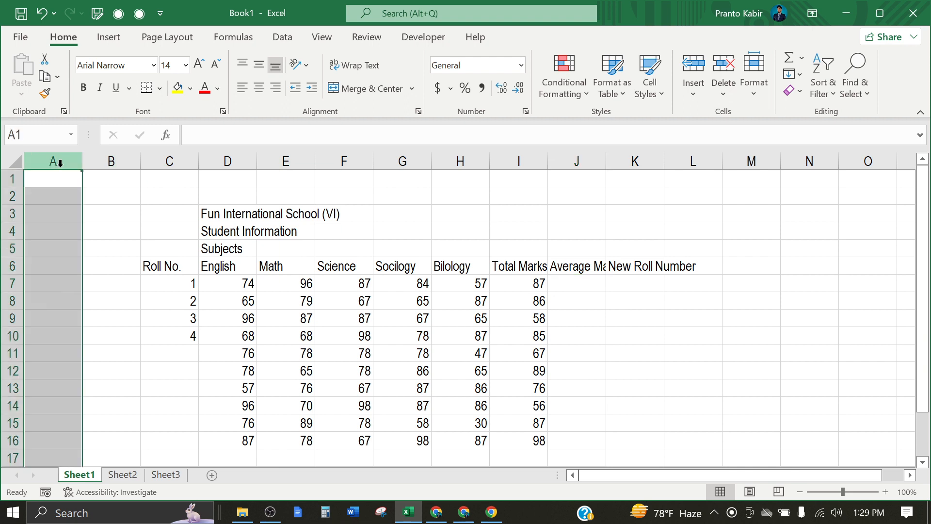
pyautogui.moveTo(81, 165); pyautogui.dragTo(223, 161)
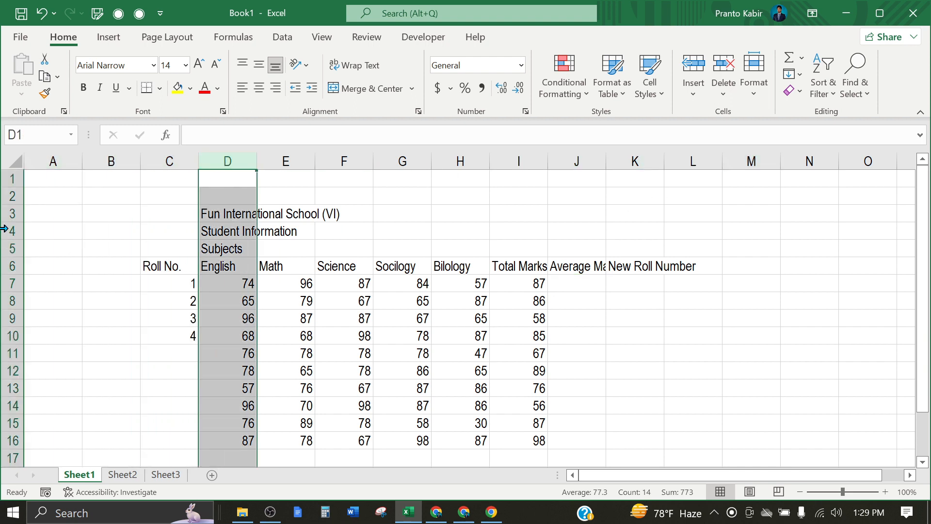
pyautogui.click(12, 179)
pyautogui.click(12, 196)
pyautogui.moveTo(10, 225); pyautogui.dragTo(12, 240)
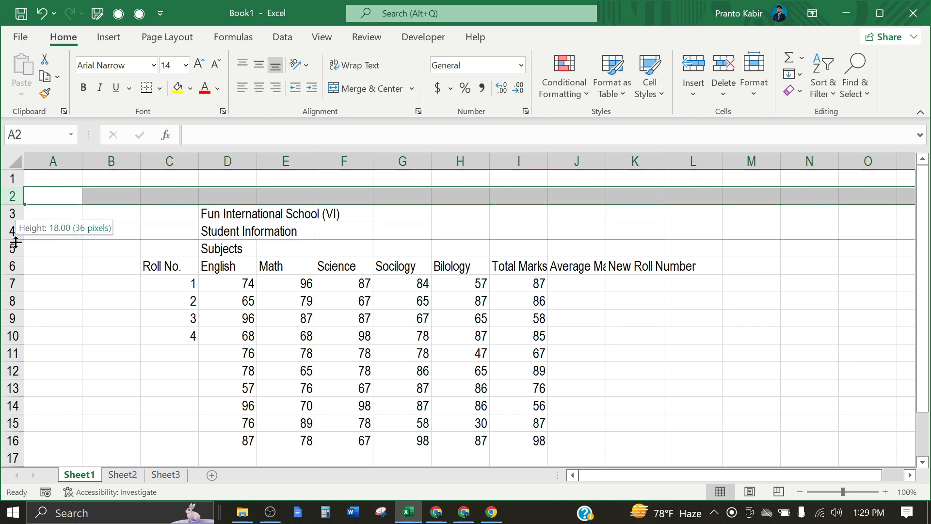
pyautogui.click(12, 266)
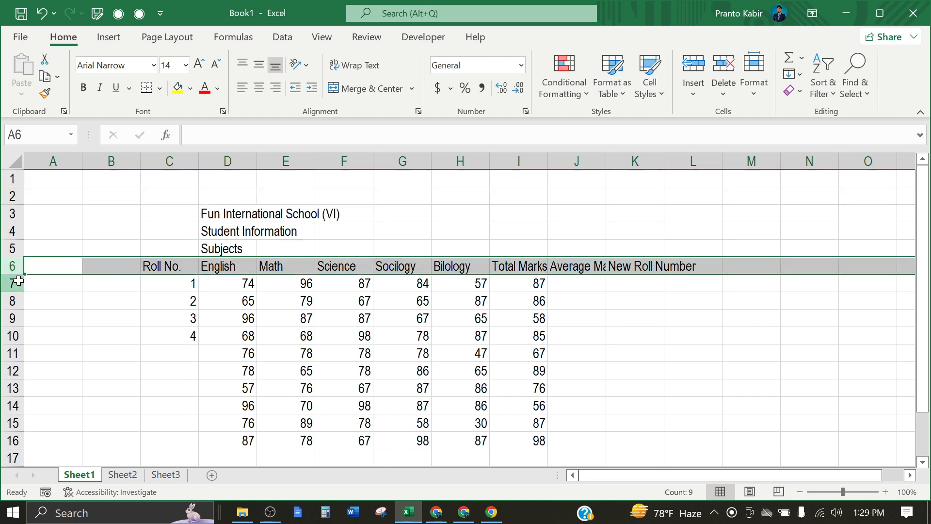
pyautogui.click(12, 283)
pyautogui.click(18, 184)
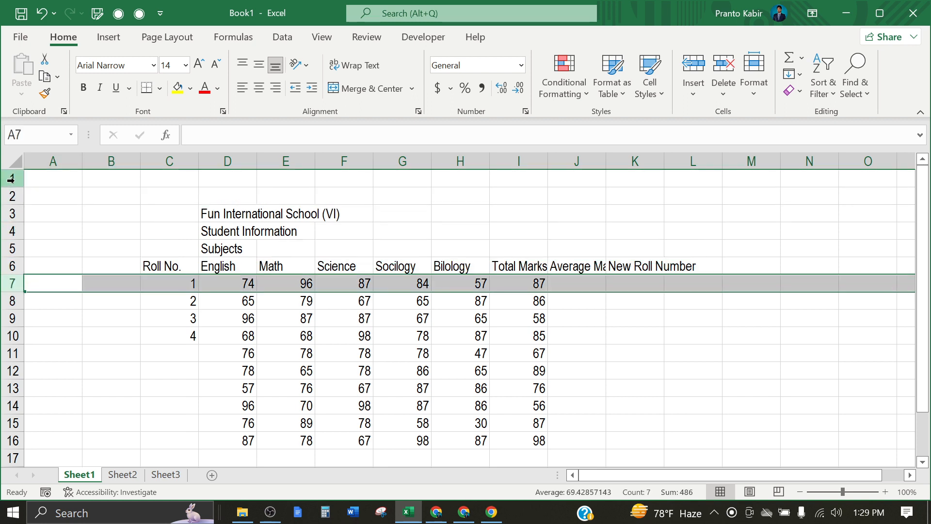
# Select the range C3:L16 around the student marks table, look it over, and deselect it by selecting cell G5
pyautogui.moveTo(161, 214); pyautogui.dragTo(666, 446)
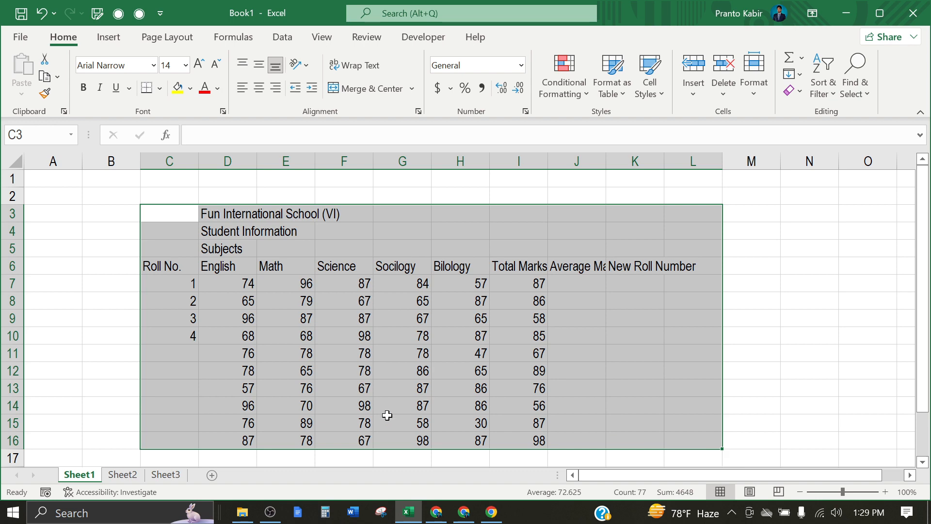
pyautogui.scroll(-1, 245, 272)
pyautogui.scroll(1, 256, 317)
pyautogui.click(401, 242)
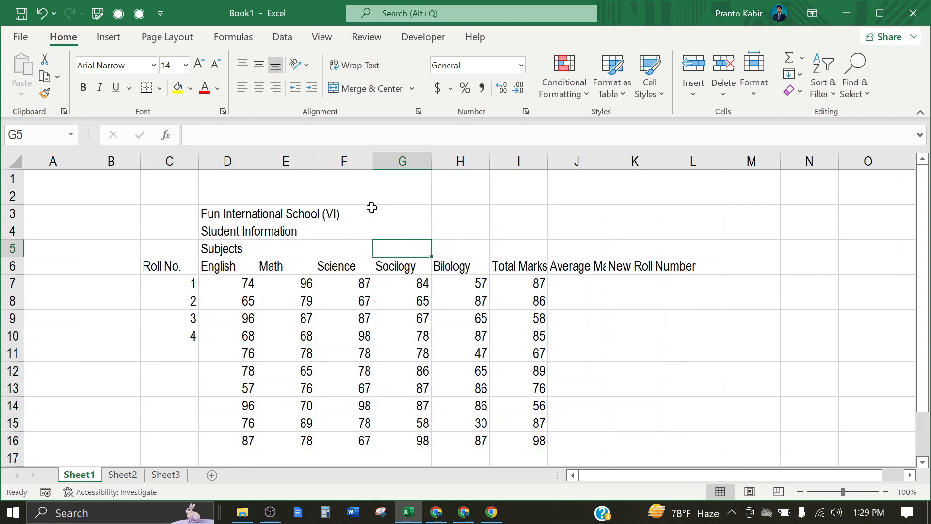
# Enter the title "Final Exam" in cell F2, above the student marks table
pyautogui.click(354, 199)
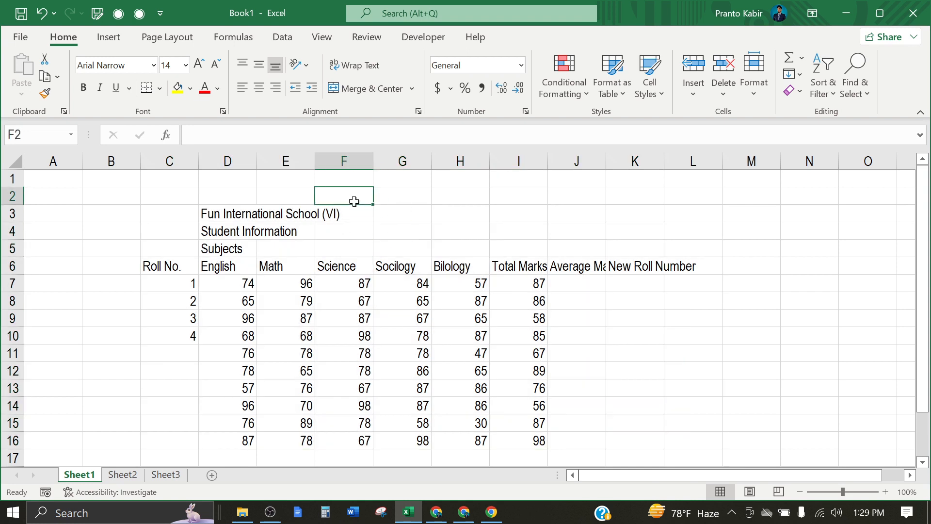
pyautogui.write('Final')
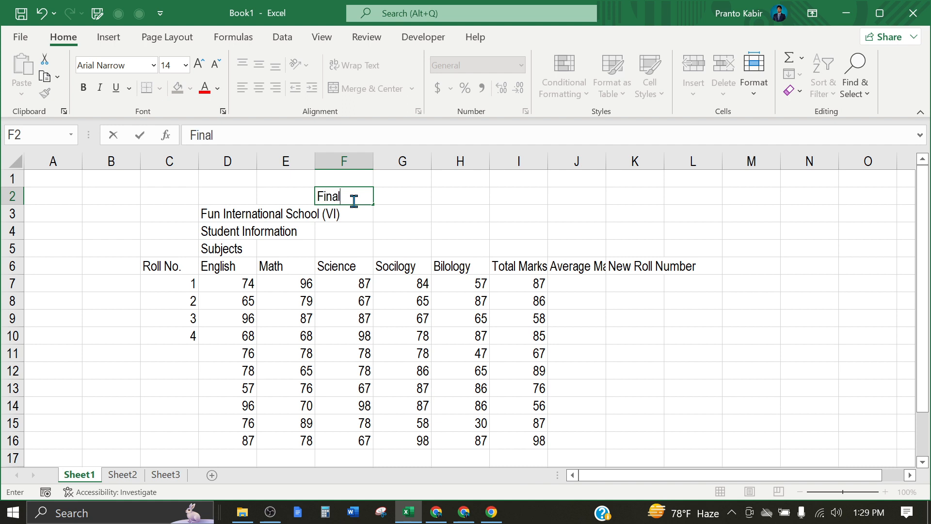
pyautogui.write(' Exam')
pyautogui.click(475, 216)
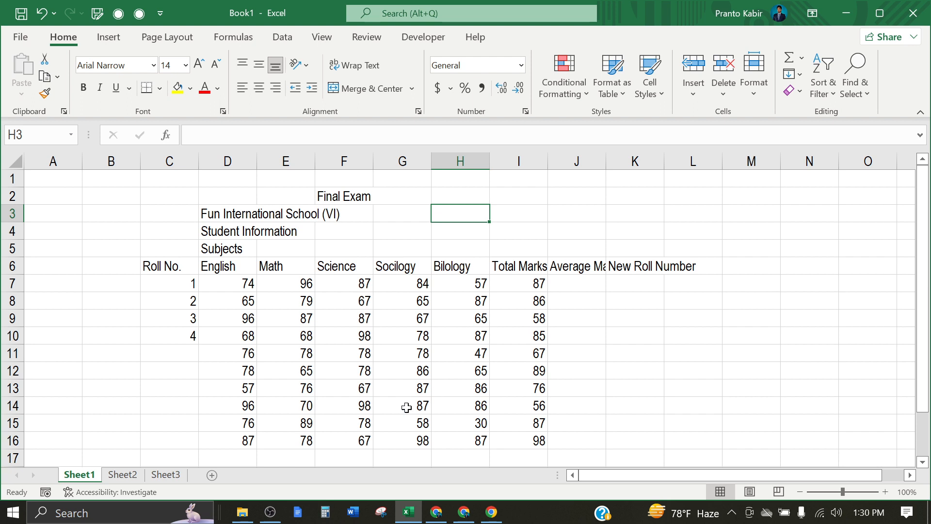
# Examine the title and heading cells, the range C2:K2 and columns C, D and K to determine how wide the title area must be
pyautogui.click(180, 270)
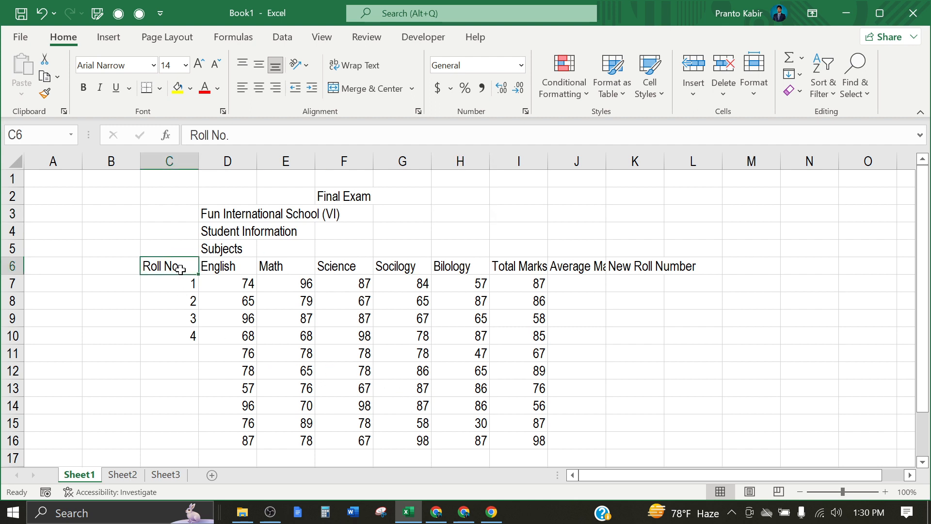
pyautogui.click(343, 194)
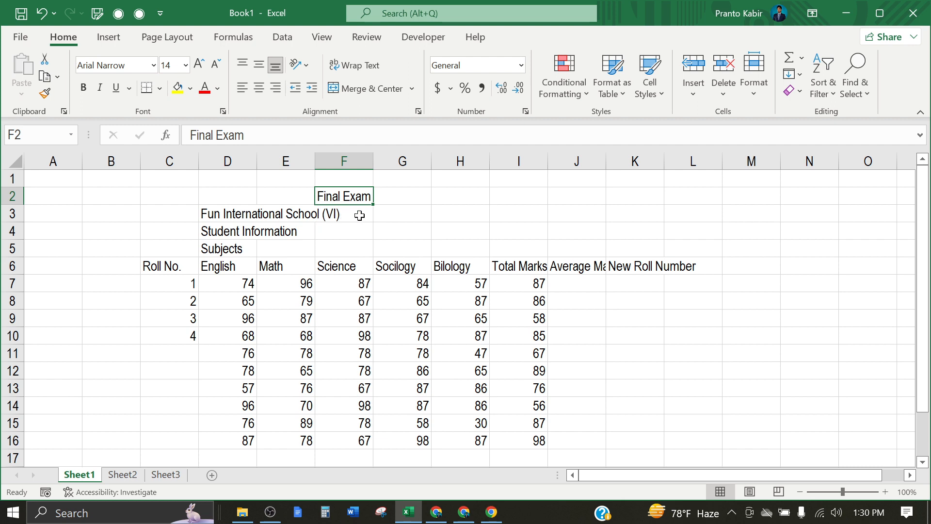
pyautogui.click(325, 217)
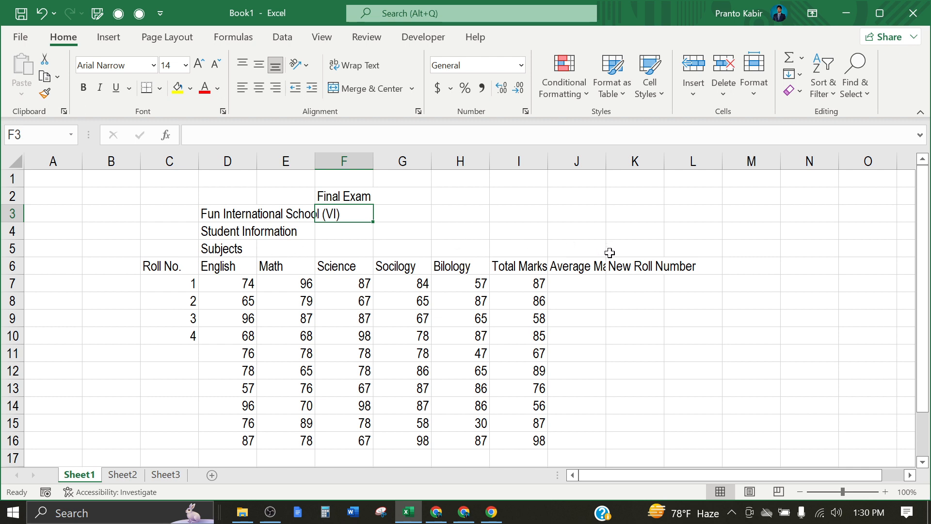
pyautogui.click(238, 262)
pyautogui.click(331, 196)
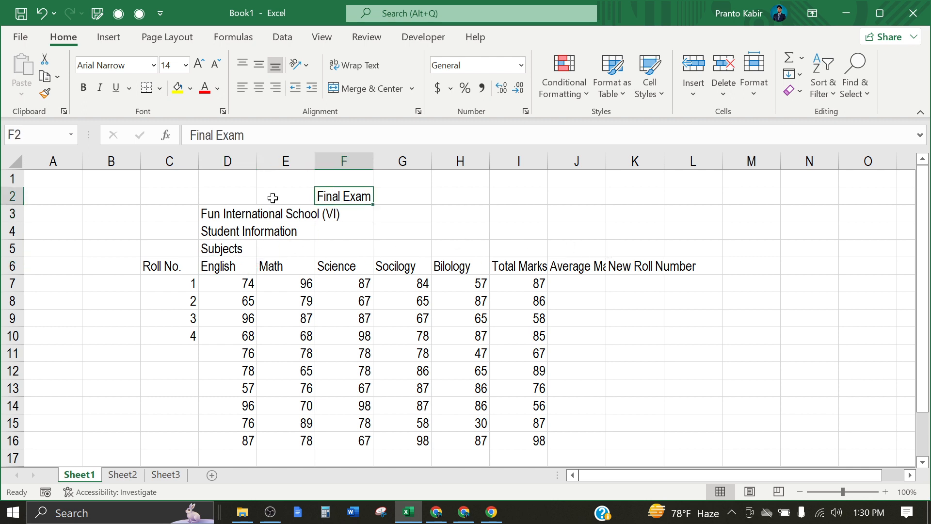
pyautogui.moveTo(164, 196); pyautogui.dragTo(652, 197)
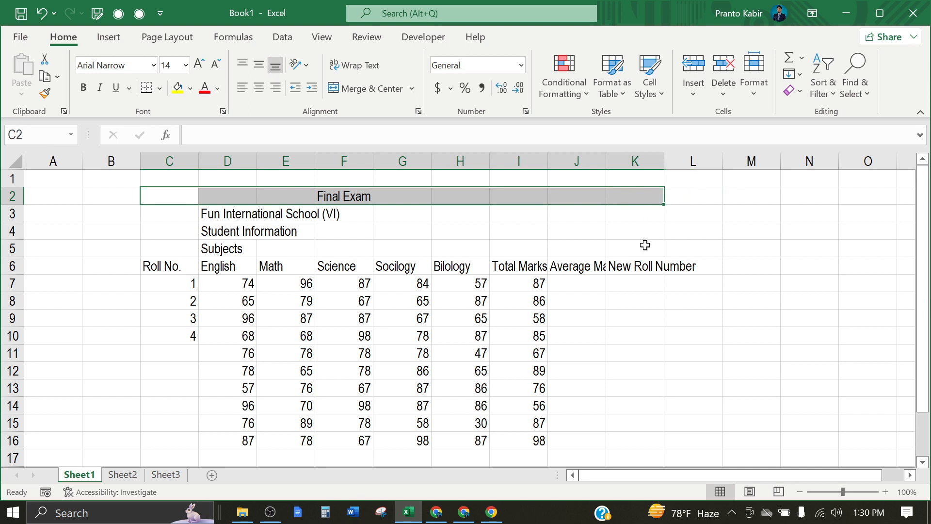
pyautogui.click(627, 264)
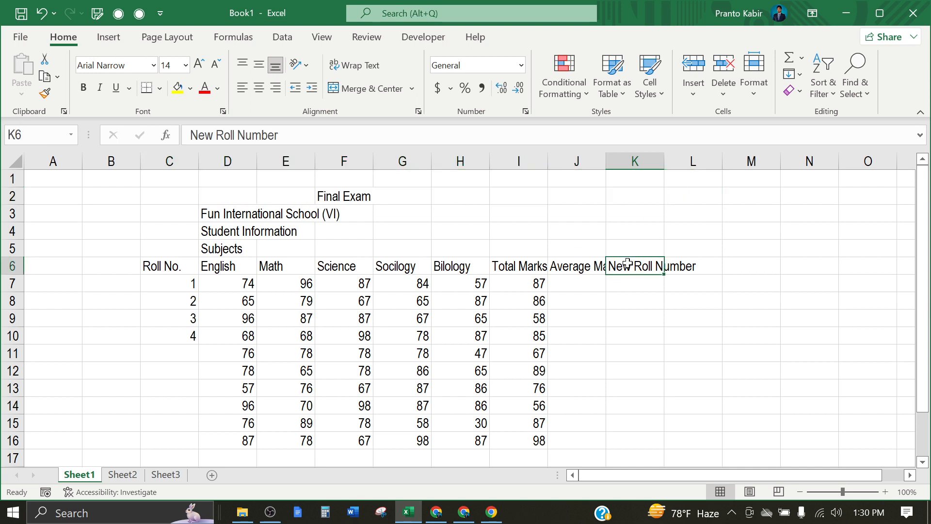
pyautogui.click(231, 166)
pyautogui.click(172, 161)
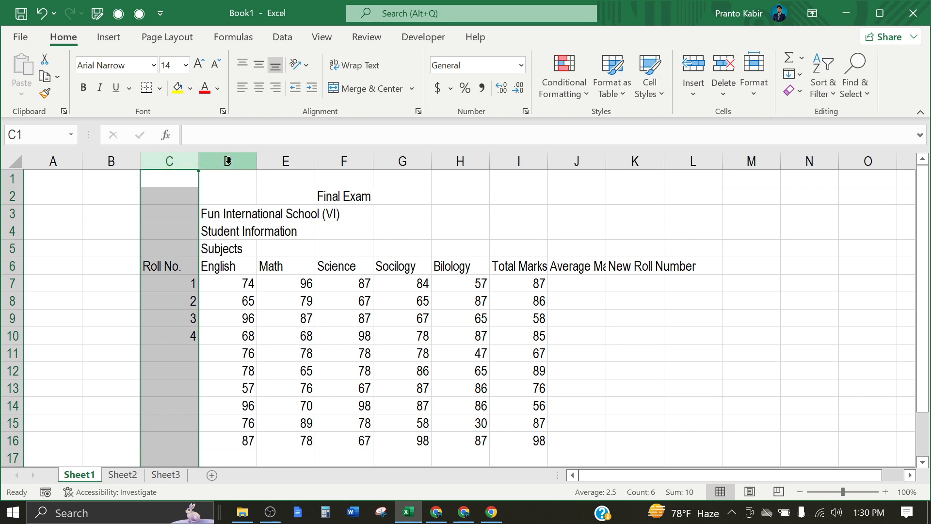
pyautogui.click(623, 165)
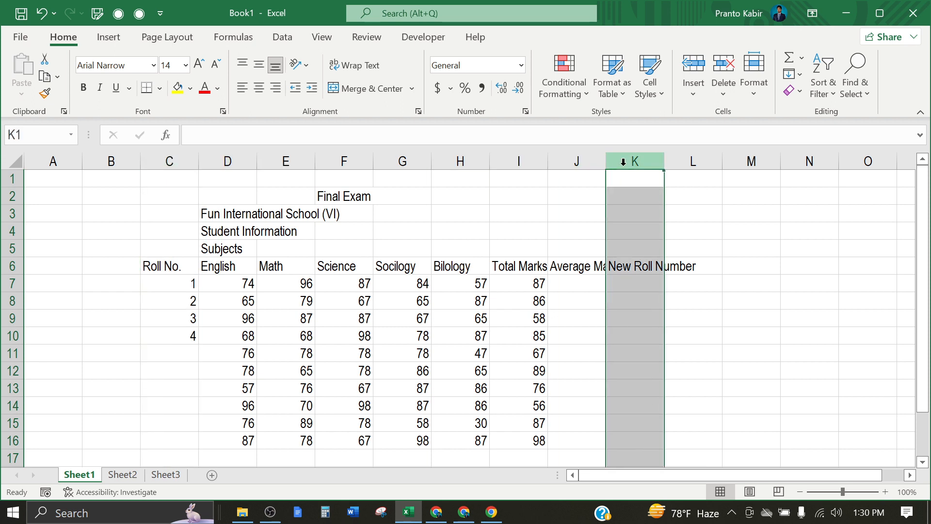
# Merge and center the Final Exam title across C2:K2 and fill the merged cell with light blue
pyautogui.moveTo(175, 194); pyautogui.dragTo(632, 199)
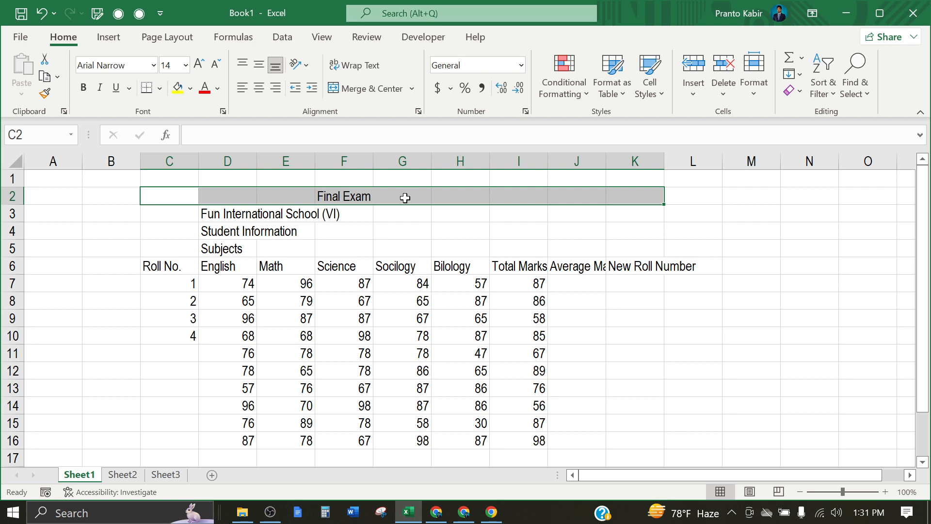
pyautogui.click(368, 92)
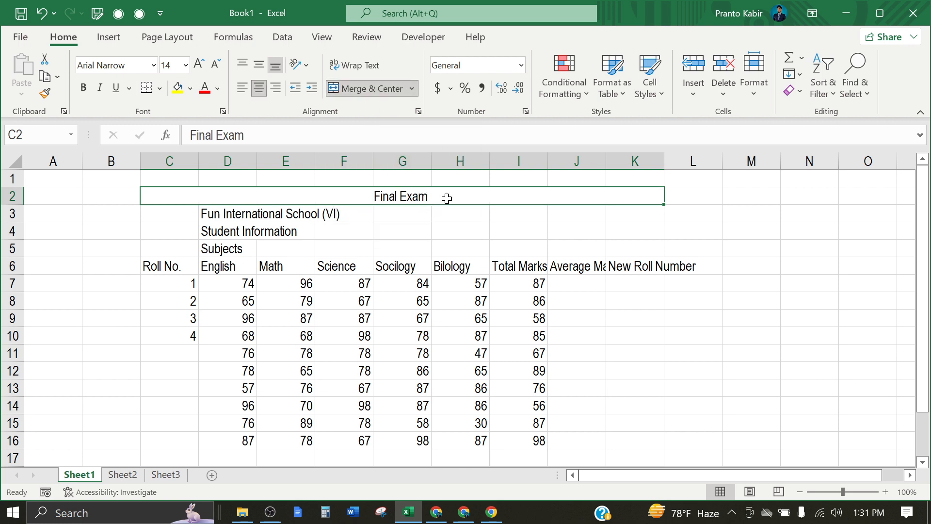
pyautogui.click(193, 91)
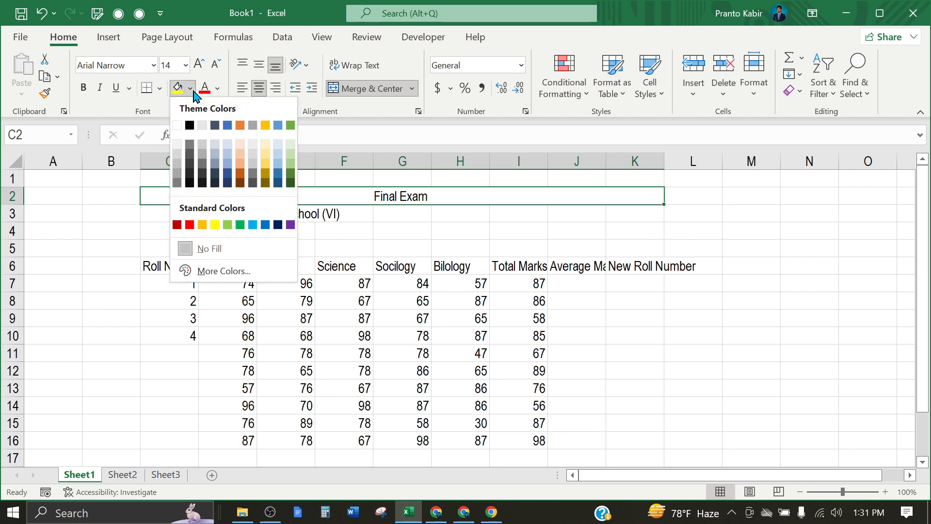
pyautogui.click(228, 165)
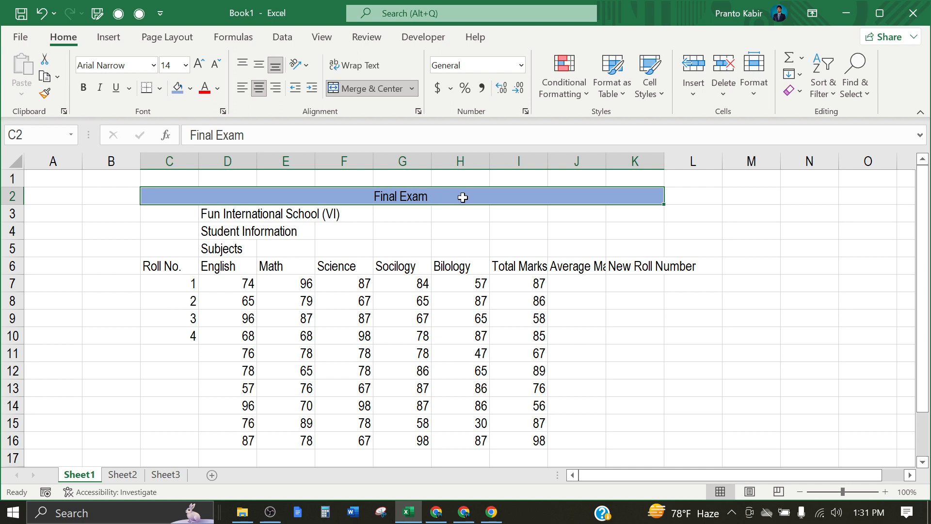
# Set the Final Exam title's font size to 18 and its font to Arial Rounded MT Bold
pyautogui.click(185, 66)
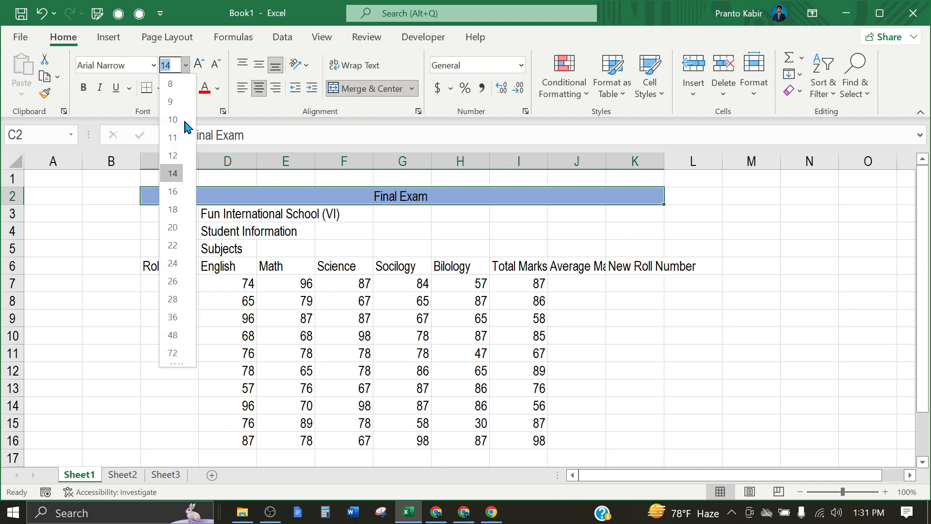
pyautogui.click(172, 210)
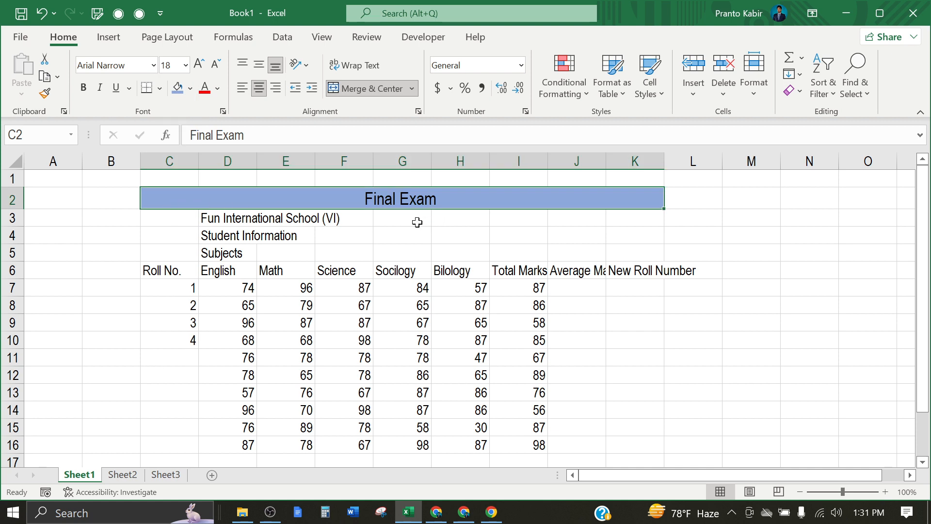
pyautogui.click(154, 65)
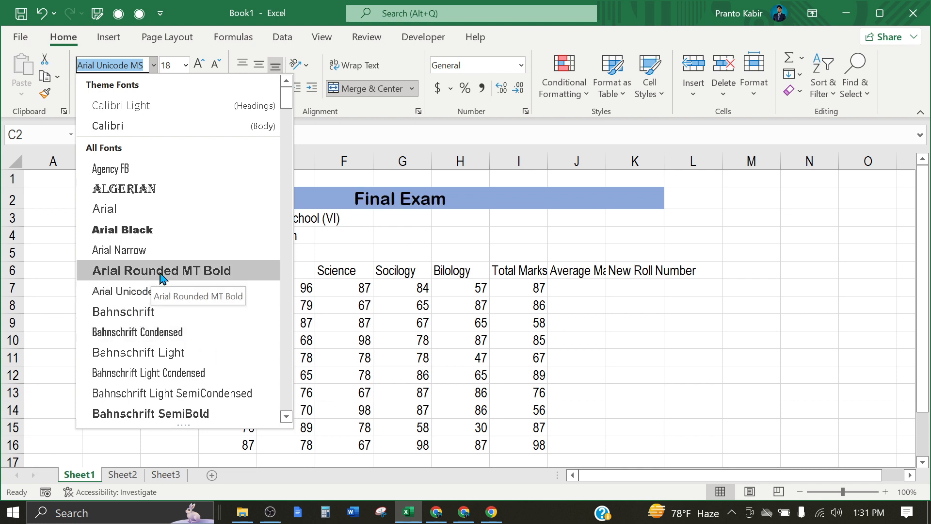
pyautogui.click(246, 273)
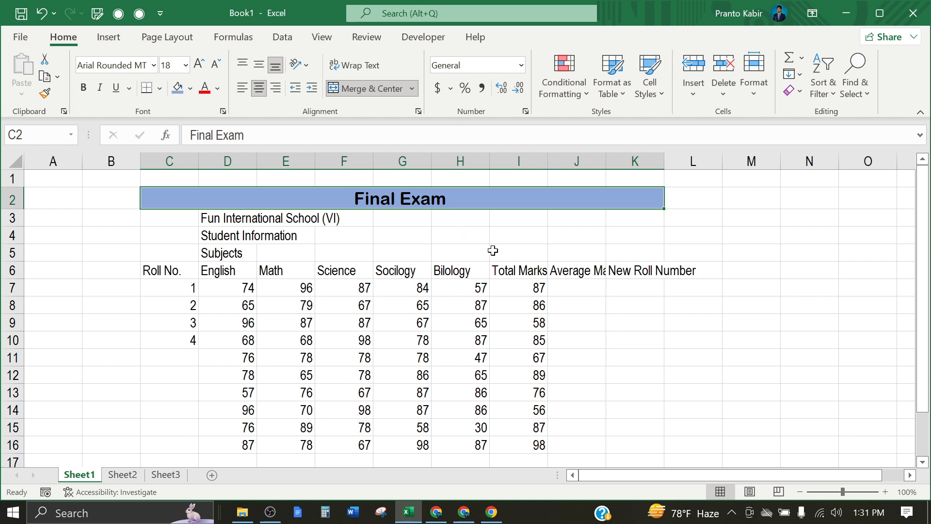
# Try to merge and center C3:K3, keeping only the upper-left value, and make row 3 slightly taller
pyautogui.moveTo(173, 220); pyautogui.dragTo(650, 225)
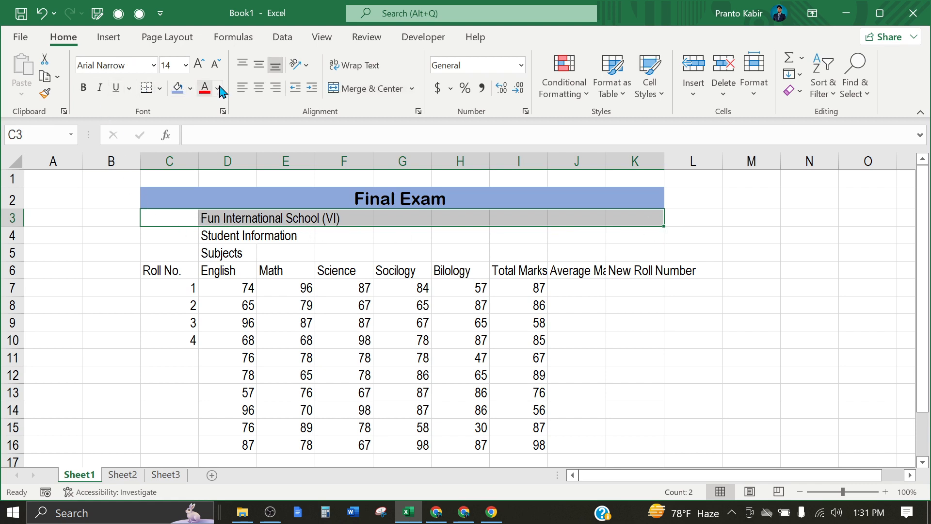
pyautogui.click(362, 90)
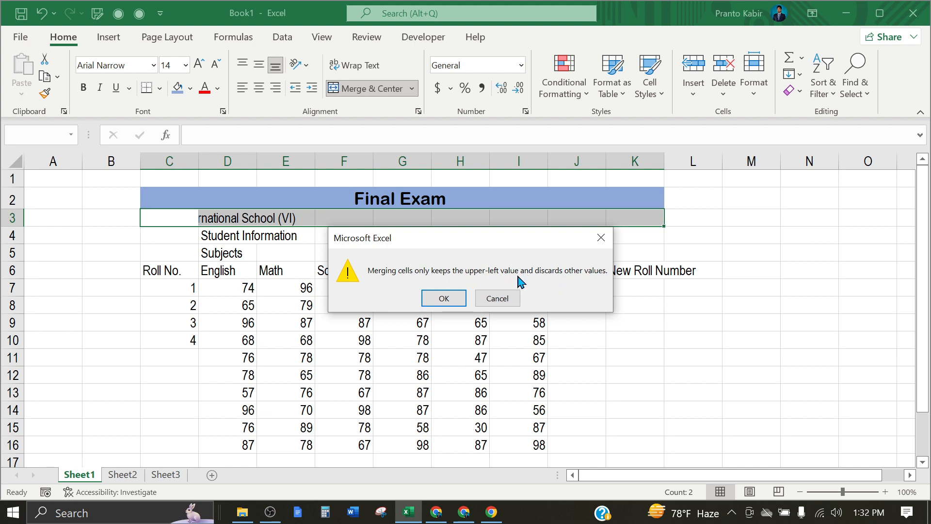
pyautogui.click(443, 302)
pyautogui.click(401, 252)
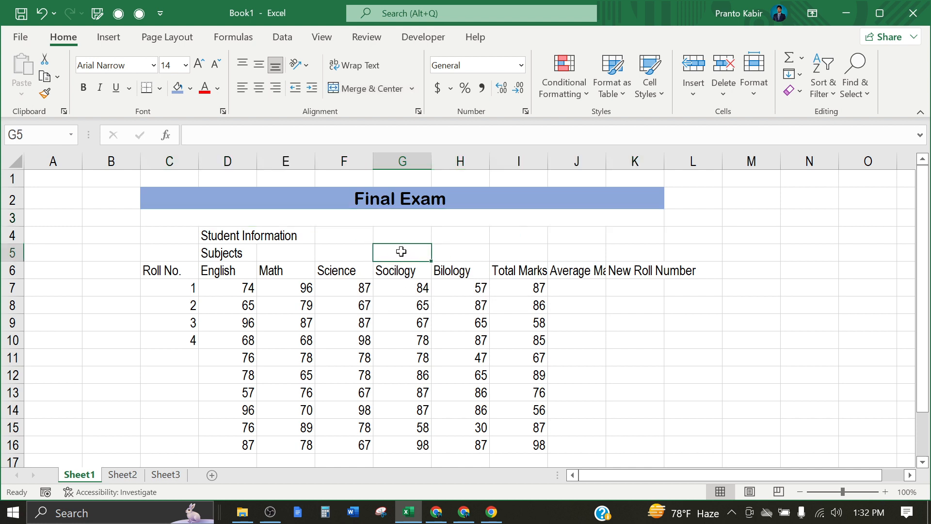
pyautogui.click(322, 221)
pyautogui.moveTo(17, 225); pyautogui.dragTo(18, 231)
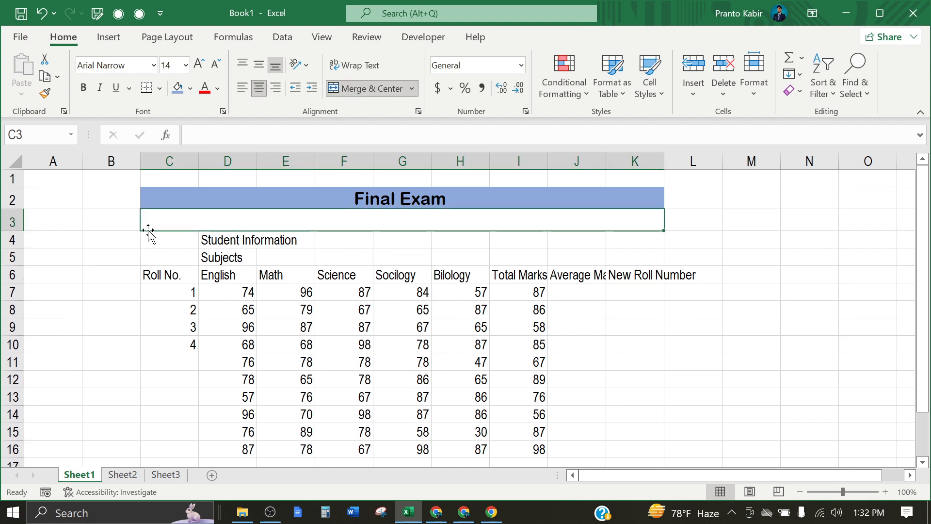
pyautogui.click(261, 238)
pyautogui.click(212, 242)
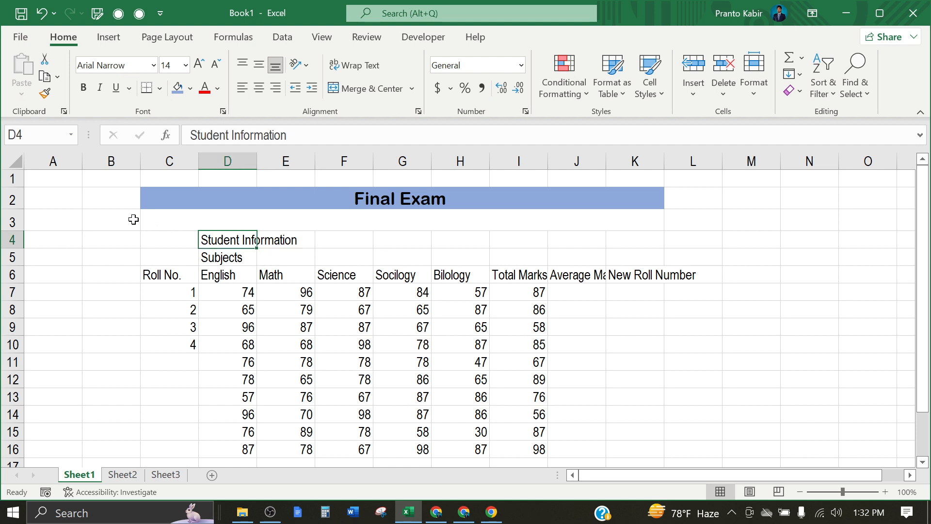
# Undo the row 3 height change and the merge of C3:K3
pyautogui.click(42, 15)
pyautogui.click(43, 15)
pyautogui.click(43, 16)
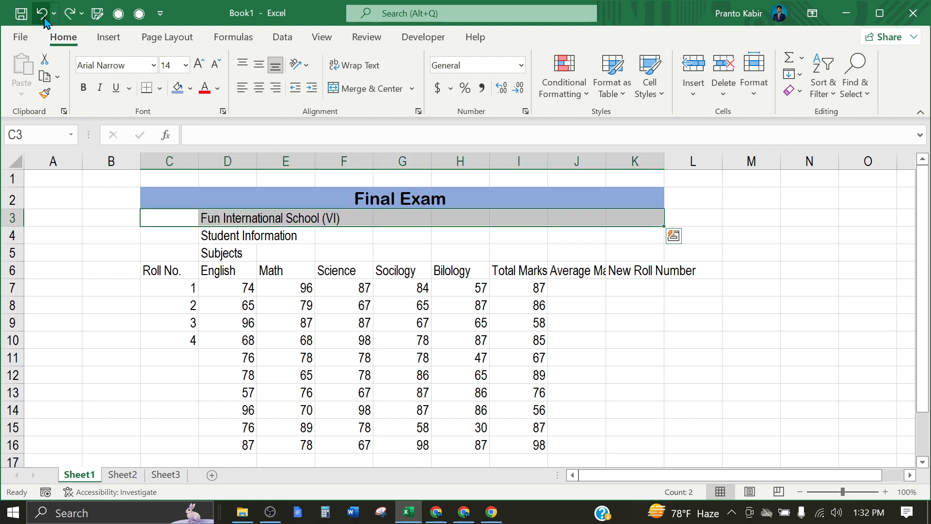
pyautogui.click(236, 253)
pyautogui.moveTo(177, 219); pyautogui.dragTo(604, 219)
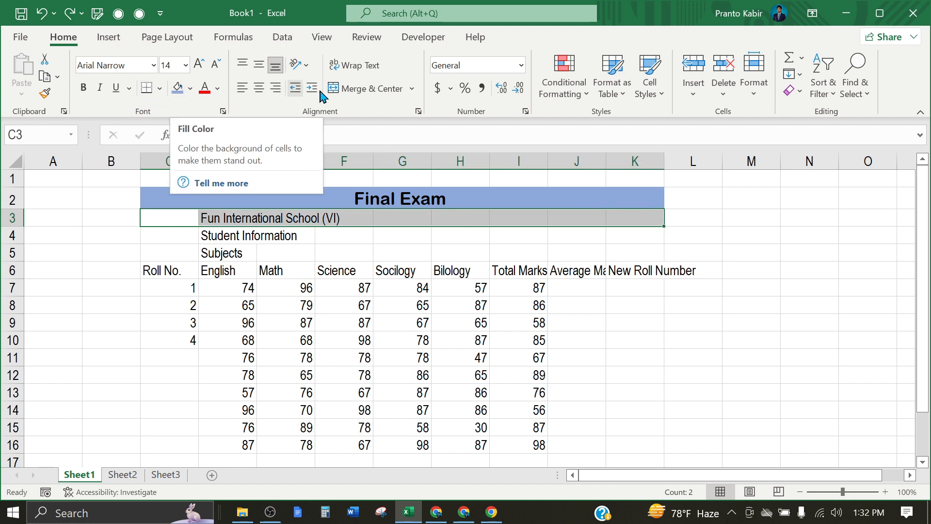
pyautogui.click(353, 89)
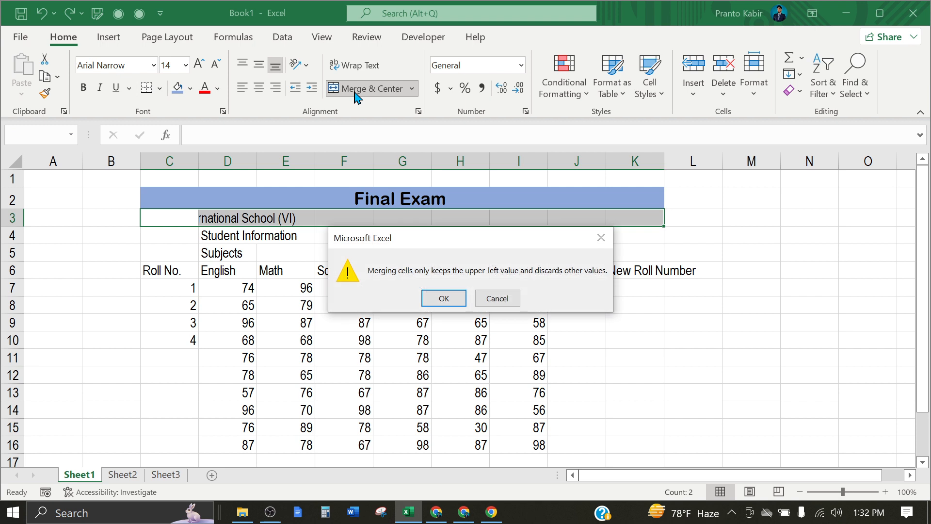
pyautogui.click(497, 298)
pyautogui.click(327, 287)
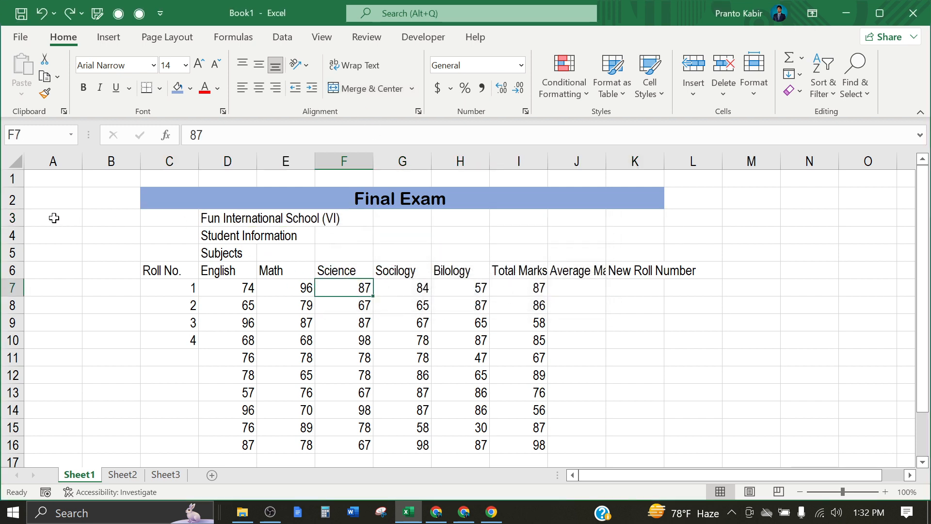
pyautogui.click(18, 209)
pyautogui.rightClick(14, 208)
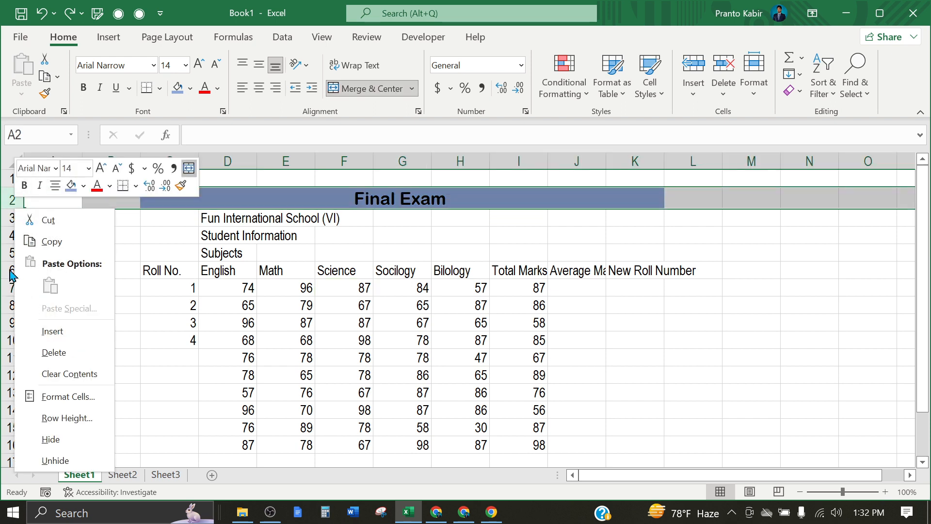
pyautogui.click(200, 286)
pyautogui.click(260, 216)
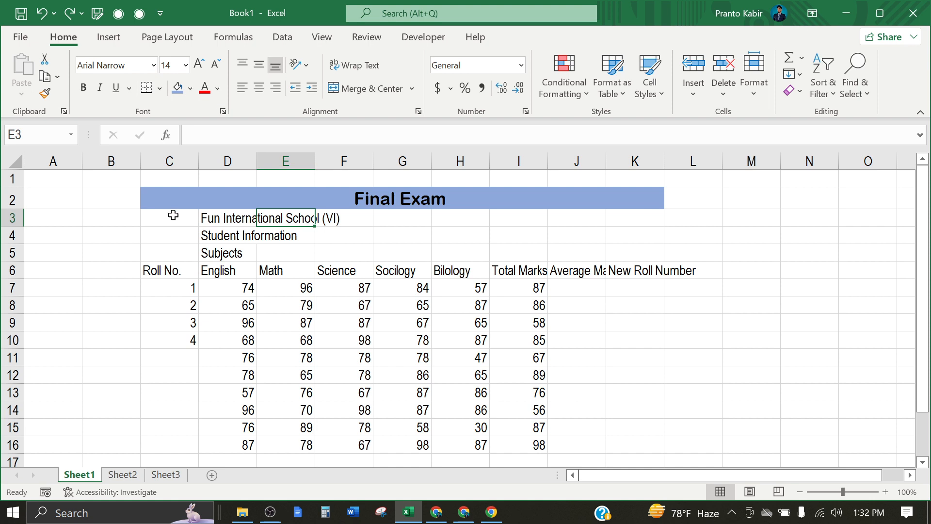
# Insert a blank row above the Final Exam title in row 2
pyautogui.rightClick(16, 208)
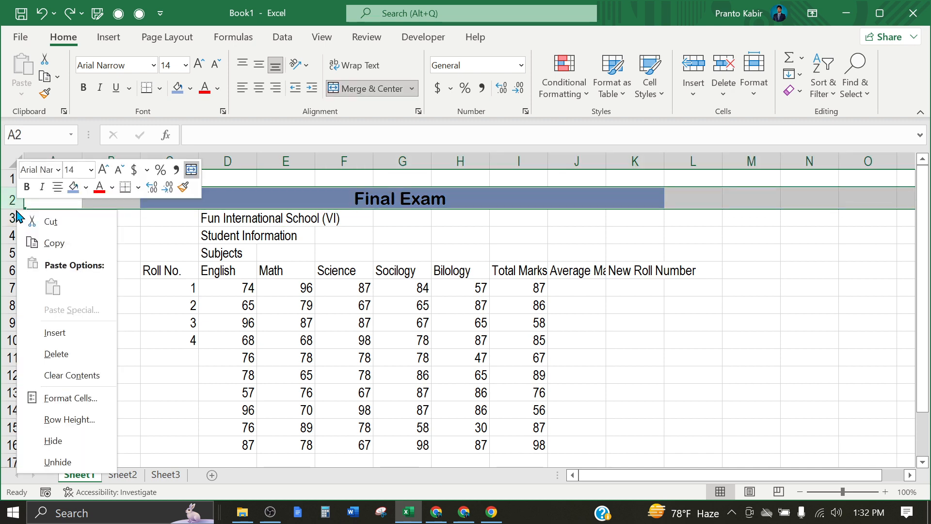
pyautogui.click(56, 333)
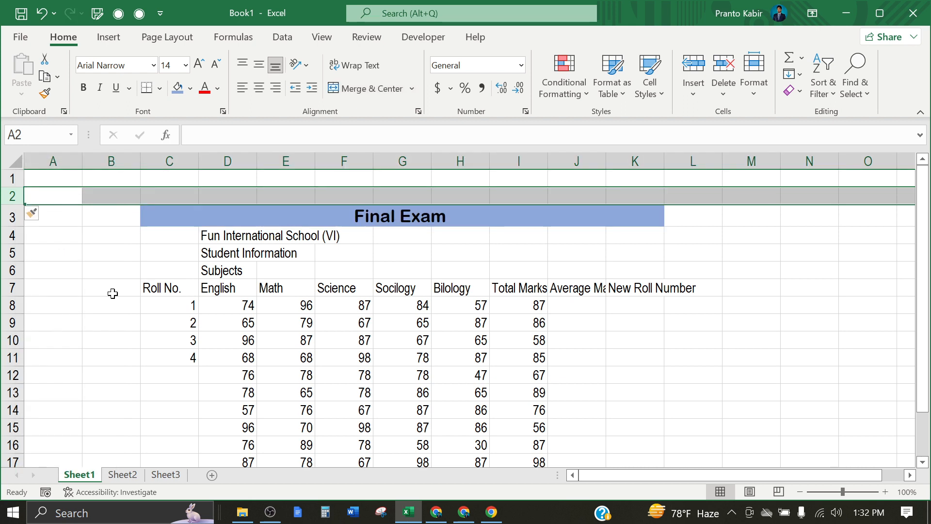
pyautogui.click(312, 218)
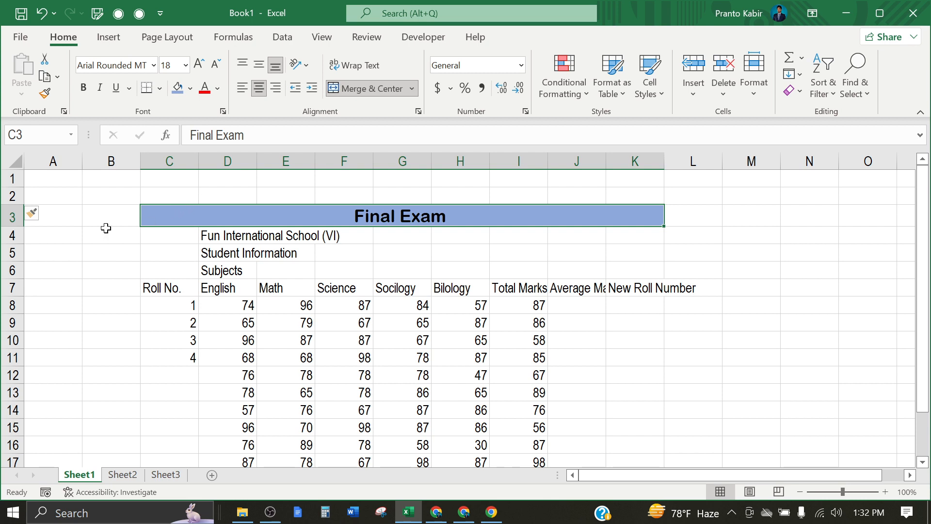
# Insert a blank row directly below the Final Exam title, at row 4
pyautogui.click(10, 235)
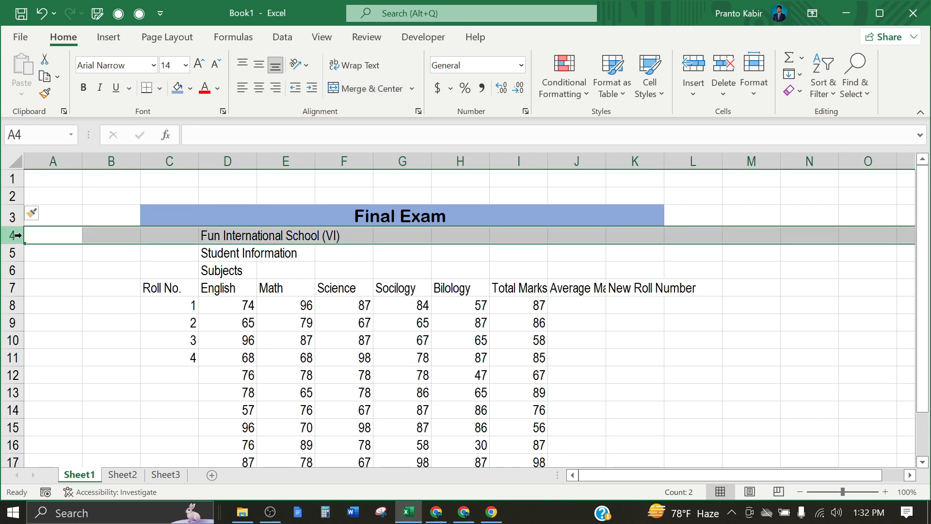
pyautogui.rightClick(16, 235)
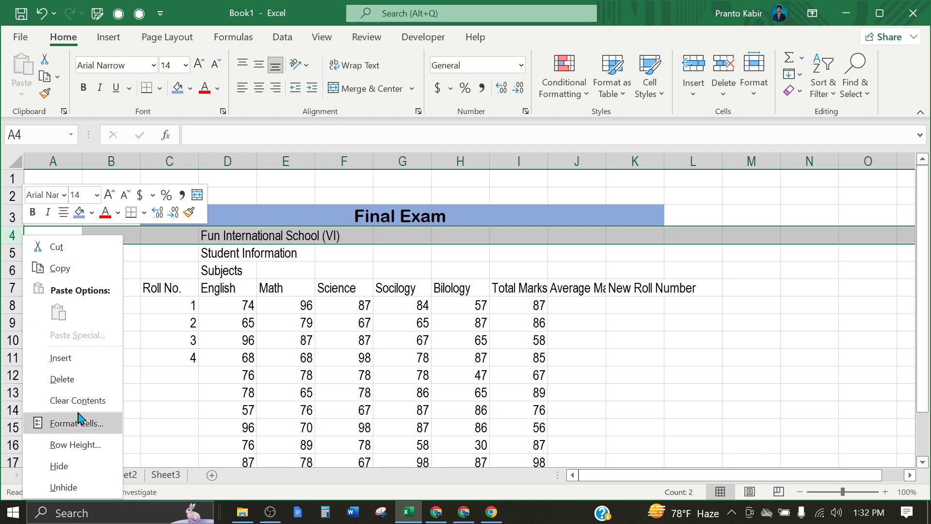
pyautogui.press('Escape')
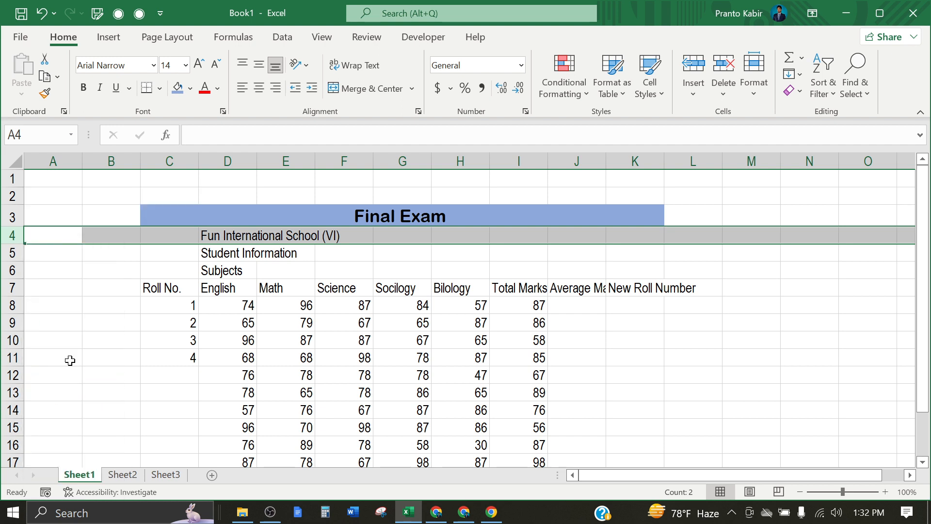
pyautogui.click(70, 361)
pyautogui.click(222, 293)
pyautogui.click(352, 270)
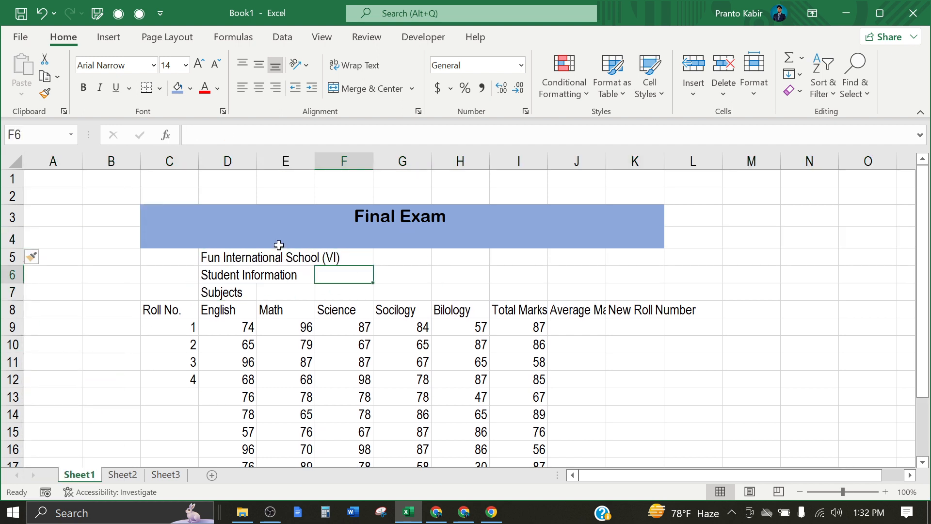
# Unmerge the Final Exam title cells within the range C3:K4
pyautogui.click(284, 233)
pyautogui.click(146, 231)
pyautogui.moveTo(285, 232); pyautogui.dragTo(549, 243)
pyautogui.click(534, 255)
pyautogui.click(229, 242)
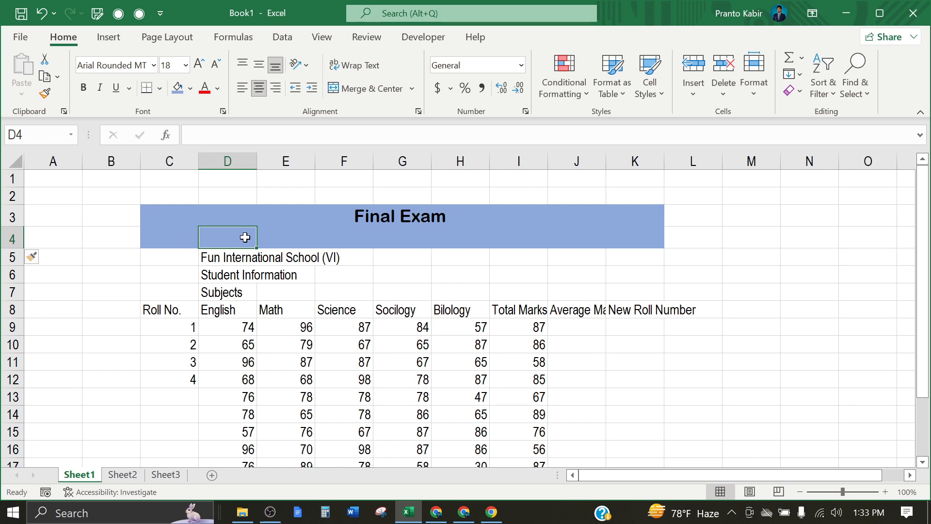
pyautogui.click(354, 216)
pyautogui.moveTo(157, 214); pyautogui.dragTo(561, 237)
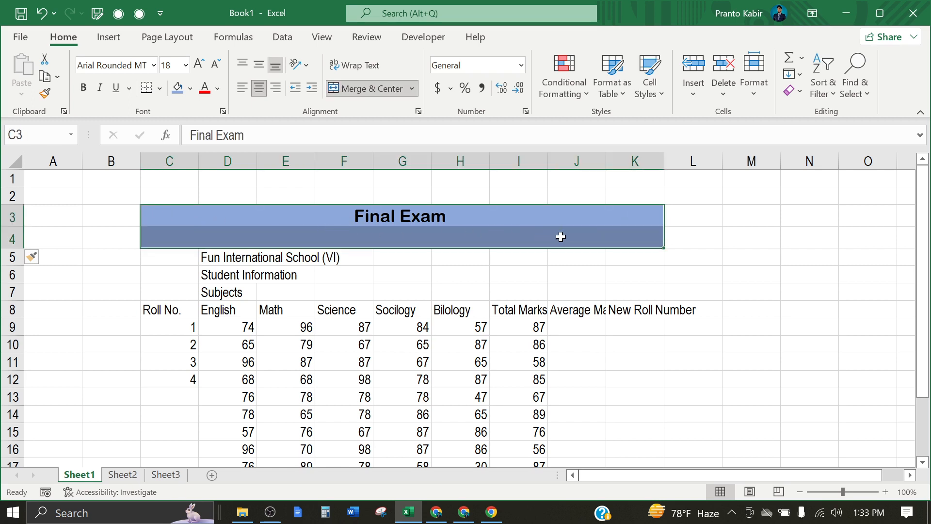
pyautogui.click(369, 89)
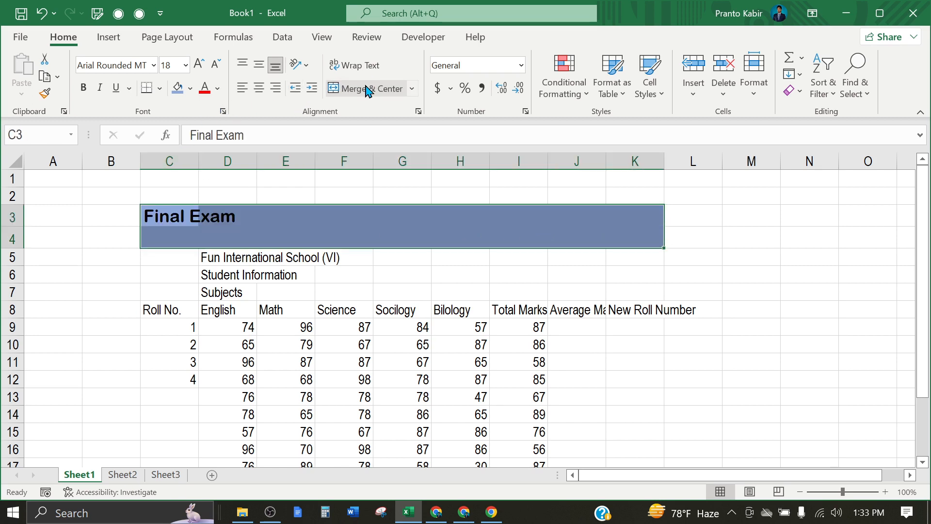
# Merge and center the Final Exam title across C3:K4 and align it to the vertical middle
pyautogui.click(258, 65)
pyautogui.click(244, 64)
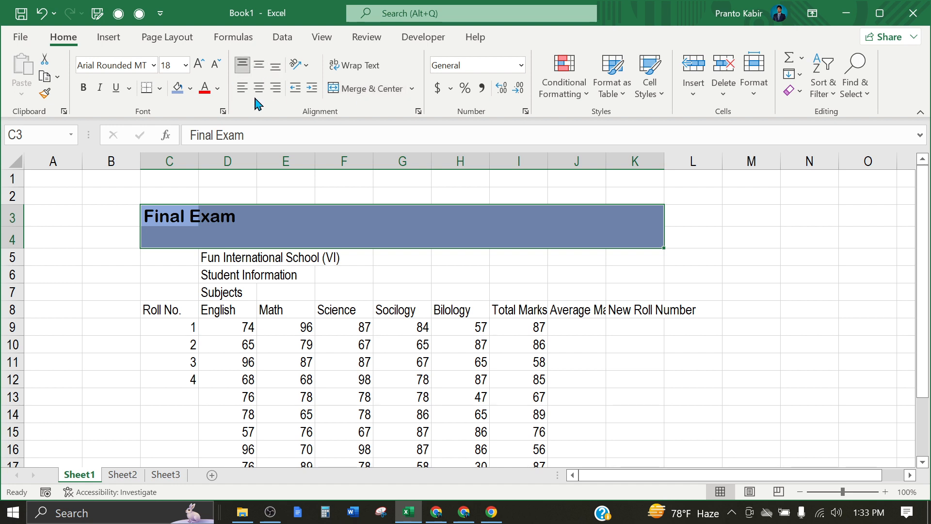
pyautogui.click(259, 88)
pyautogui.click(235, 218)
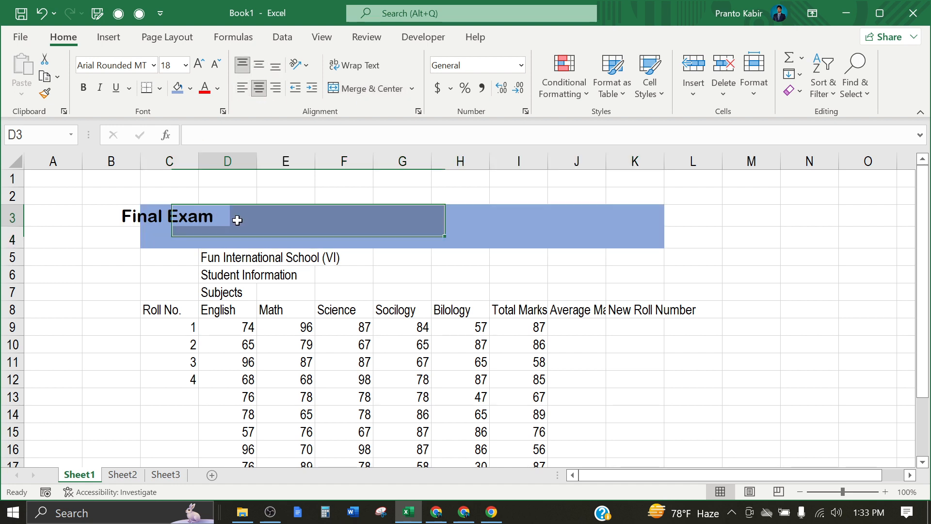
pyautogui.click(170, 216)
pyautogui.moveTo(178, 216); pyautogui.dragTo(625, 243)
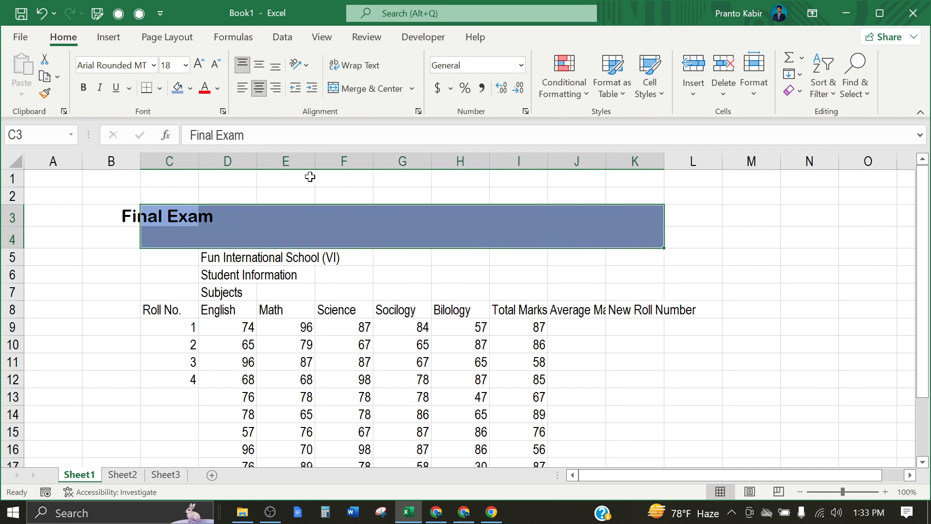
pyautogui.click(353, 90)
pyautogui.click(260, 65)
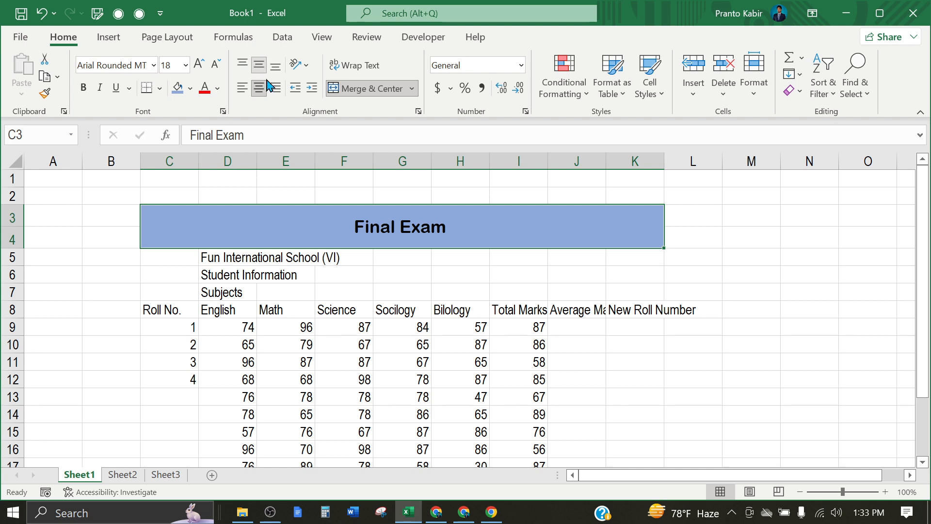
# Merge and center C5:K6, keeping only the upper-left value, and fill it with the title's blue
pyautogui.click(401, 273)
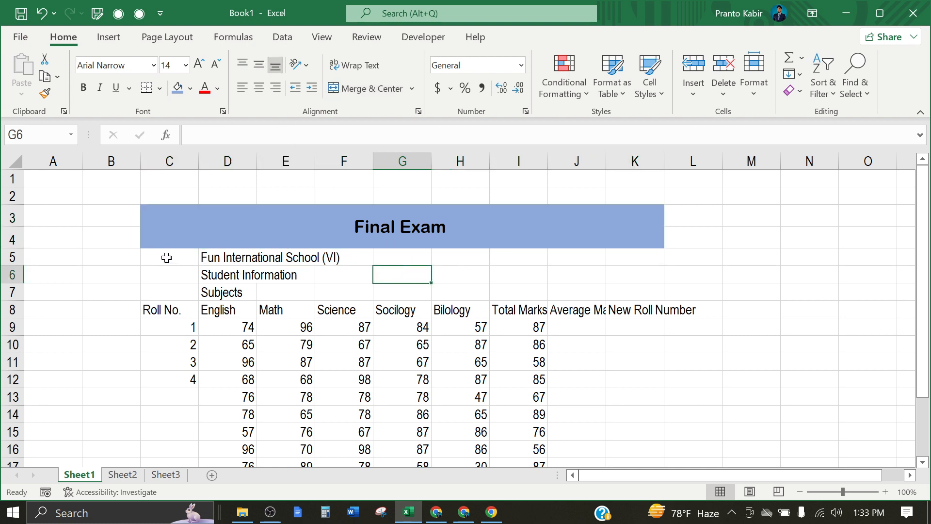
pyautogui.moveTo(166, 258); pyautogui.dragTo(636, 277)
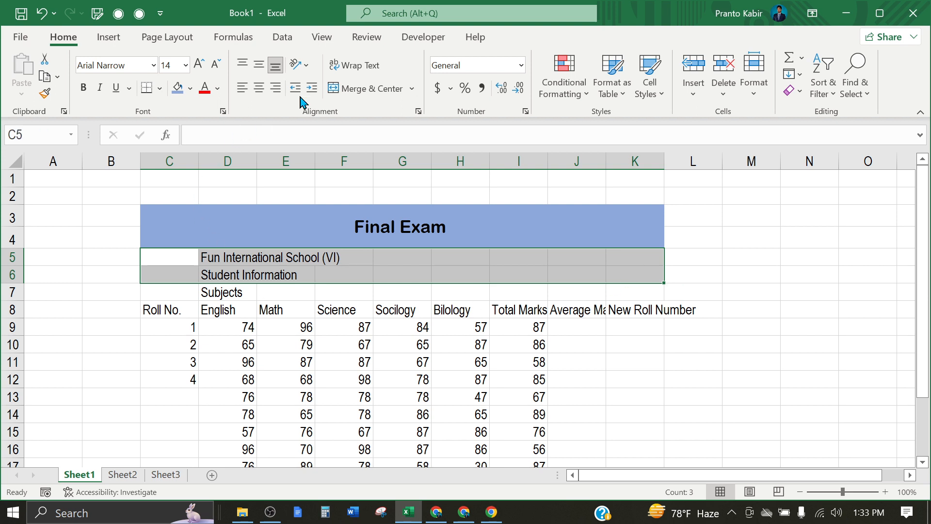
pyautogui.click(346, 88)
pyautogui.click(445, 298)
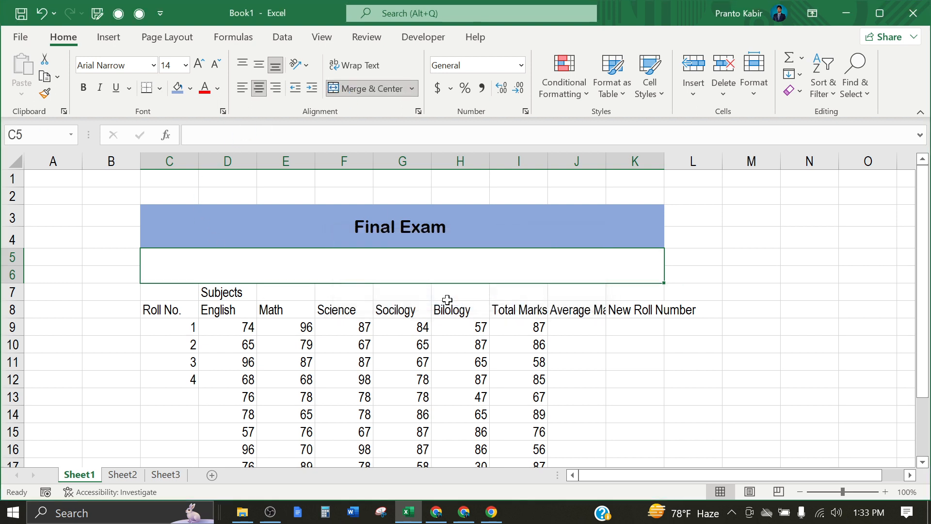
pyautogui.click(281, 340)
pyautogui.click(284, 267)
pyautogui.click(177, 88)
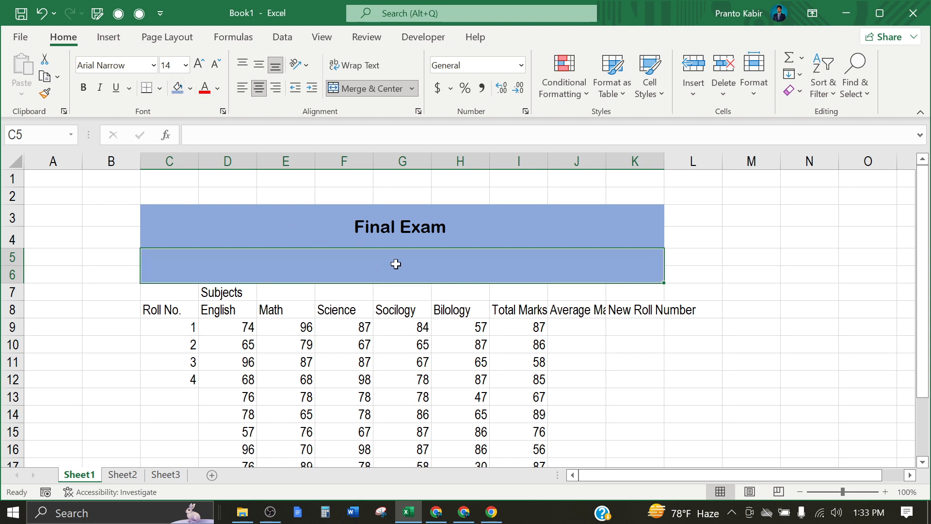
# Enter "Fun International School (VI)" in the merged cell C5:K6 below the title
pyautogui.doubleClick(370, 263)
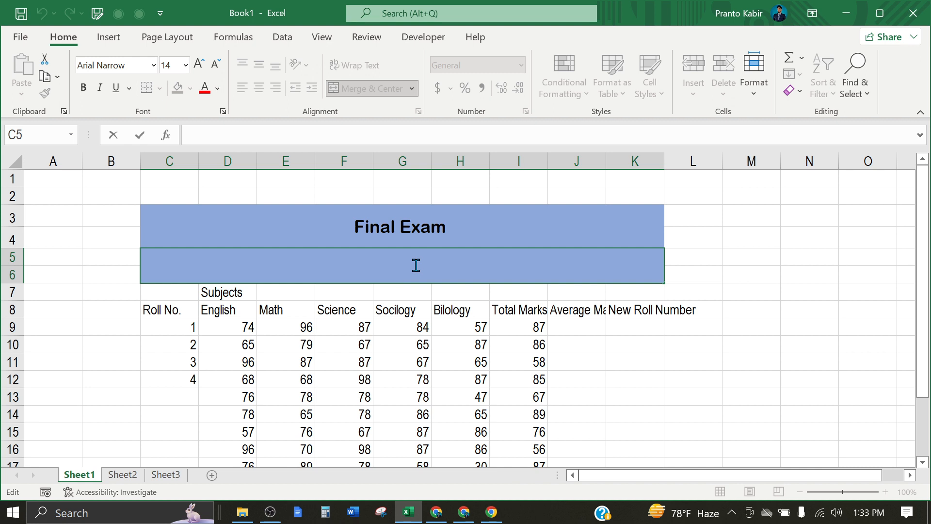
pyautogui.write('Fun Internatio')
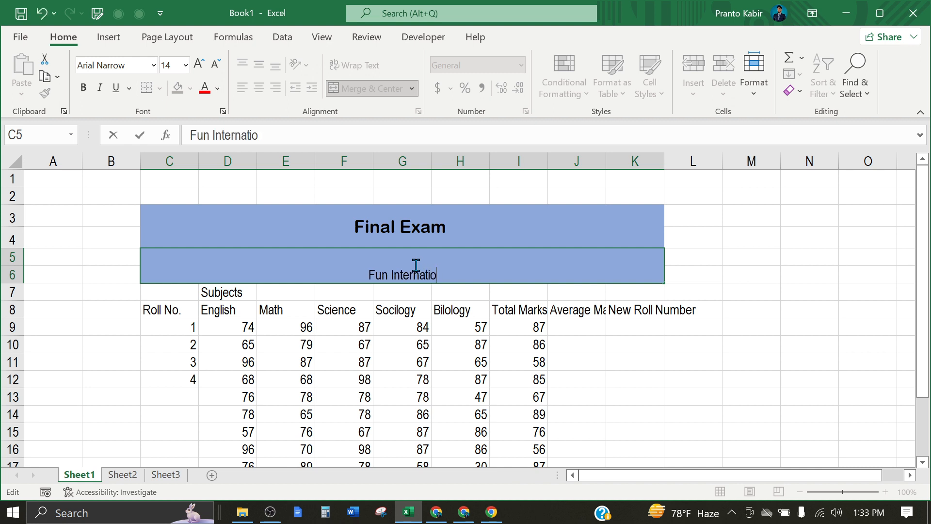
pyautogui.write('nal Sc')
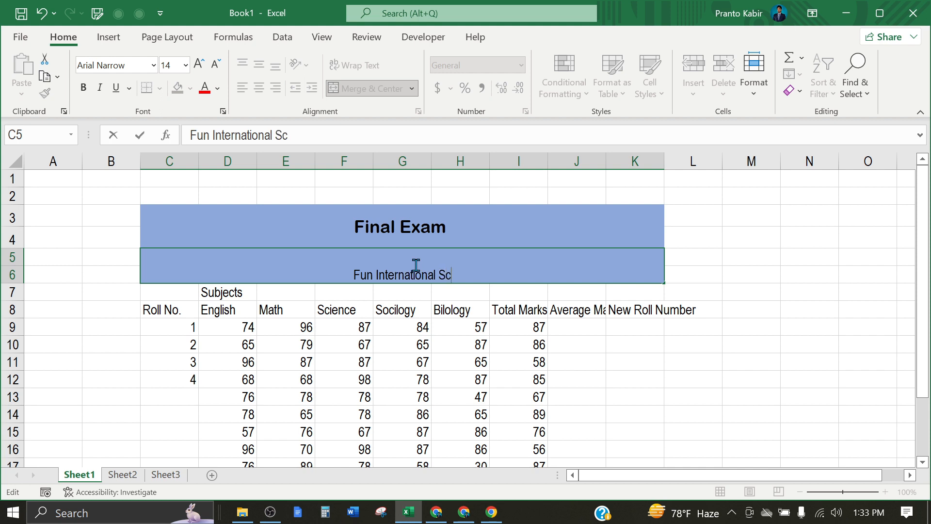
pyautogui.write('hool (')
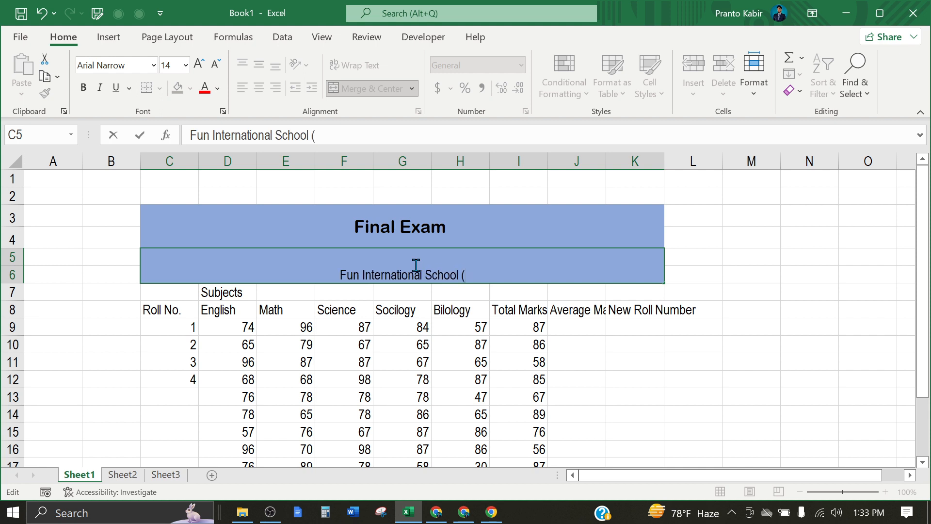
pyautogui.write('VI')
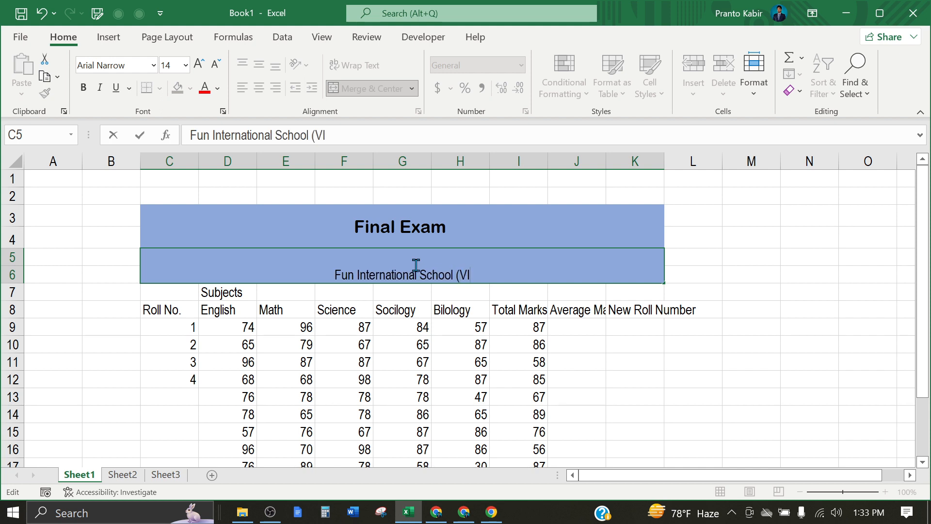
pyautogui.write(')')
pyautogui.press('Return')
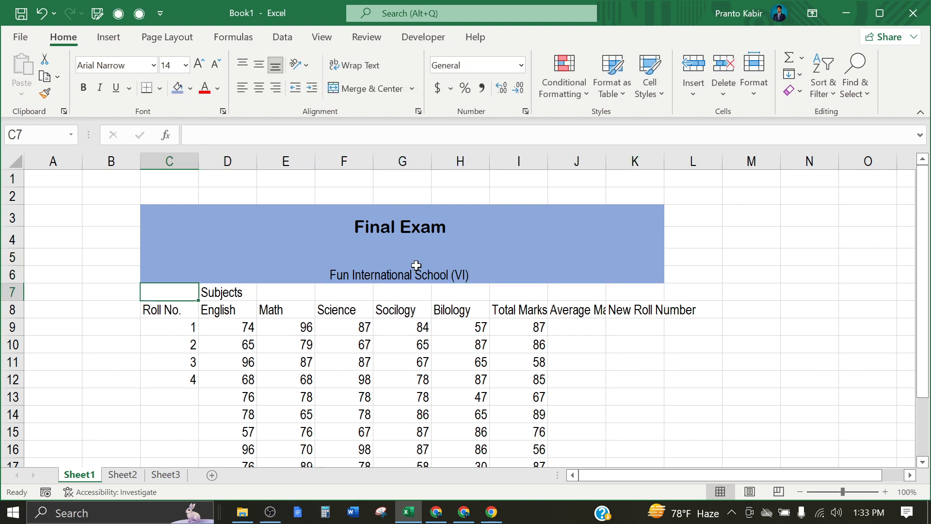
# Format the school name in C5 as bold Arial Rounded MT Bold and align it to the vertical middle
pyautogui.click(416, 265)
pyautogui.doubleClick(380, 272)
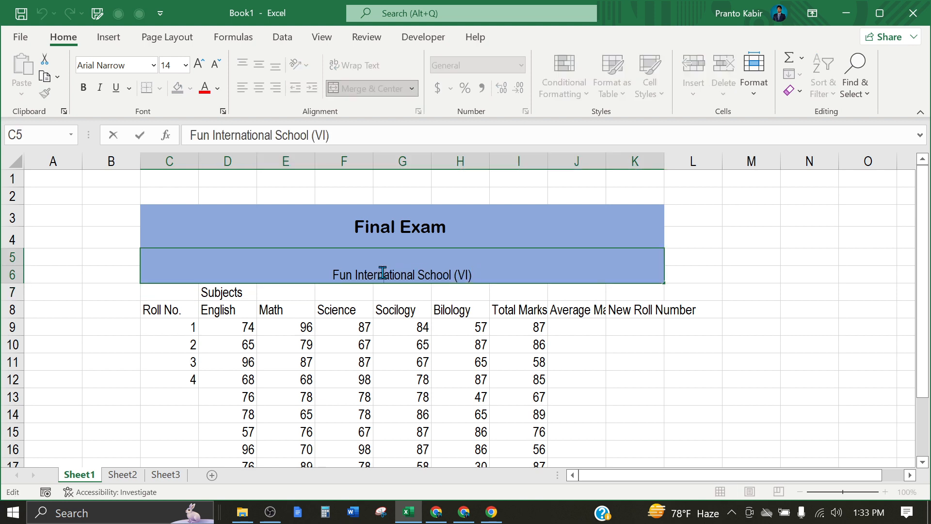
pyautogui.tripleClick(371, 272)
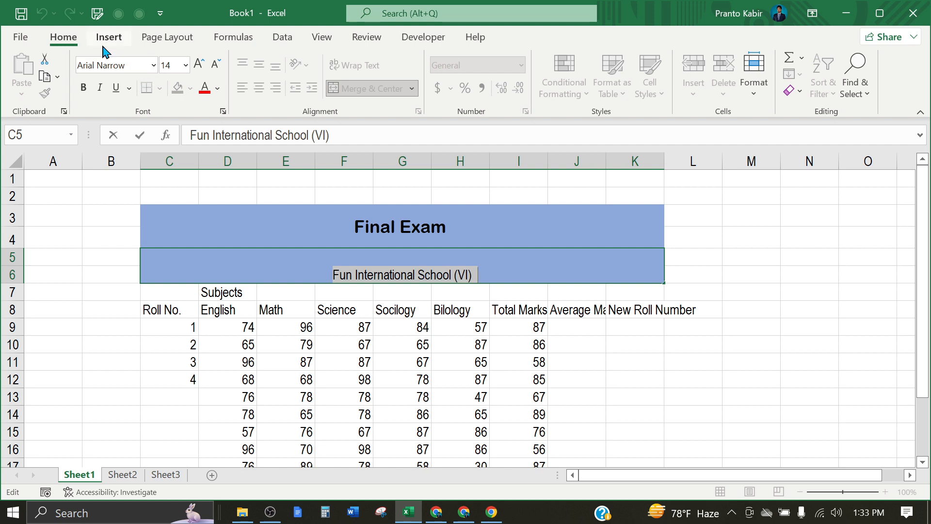
pyautogui.click(339, 310)
pyautogui.click(387, 278)
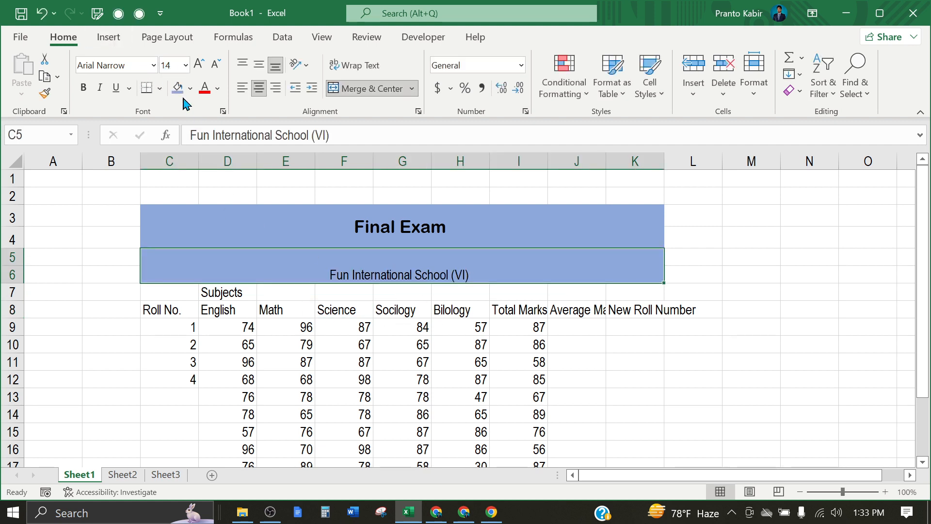
pyautogui.click(85, 89)
pyautogui.click(153, 65)
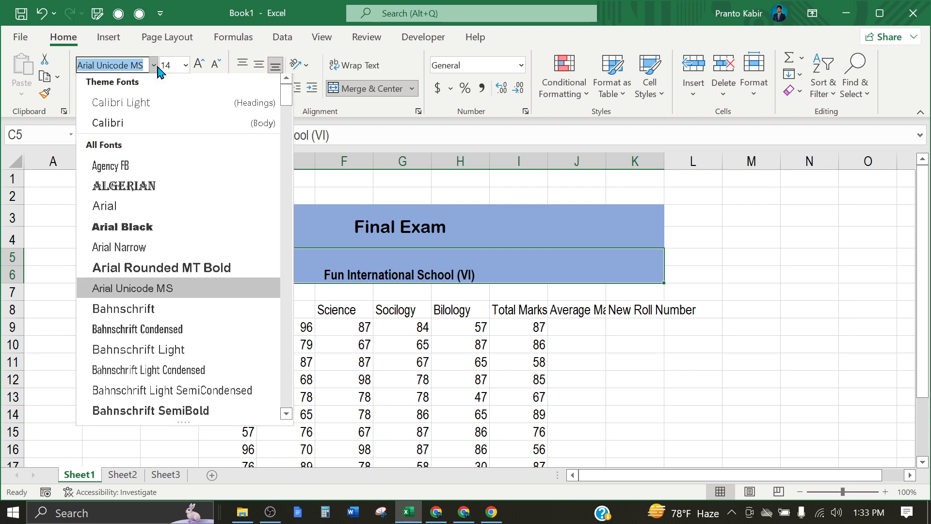
pyautogui.click(154, 279)
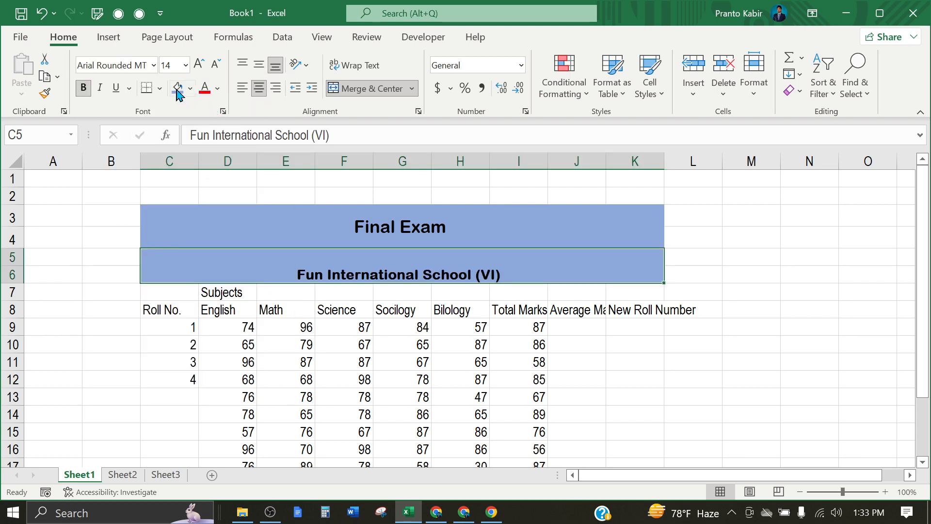
pyautogui.click(261, 66)
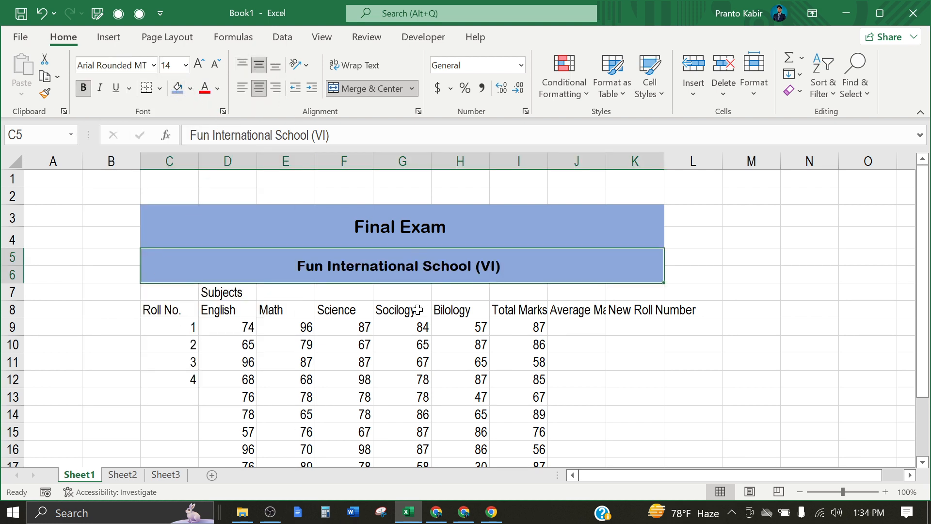
# Merge and center the Subjects heading across D7:H7 and fill it with light orange
pyautogui.click(243, 294)
pyautogui.moveTo(163, 297); pyautogui.dragTo(354, 293)
pyautogui.click(353, 293)
pyautogui.moveTo(252, 293); pyautogui.dragTo(483, 297)
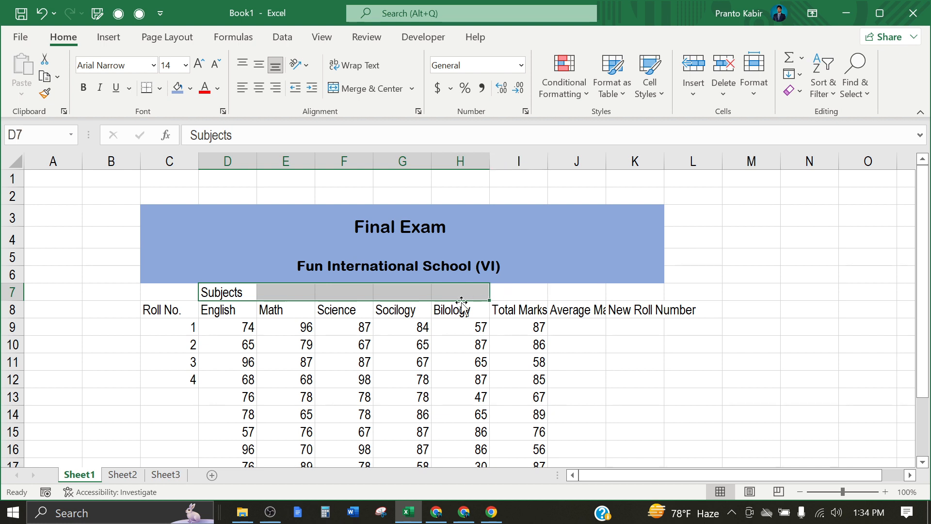
pyautogui.click(371, 96)
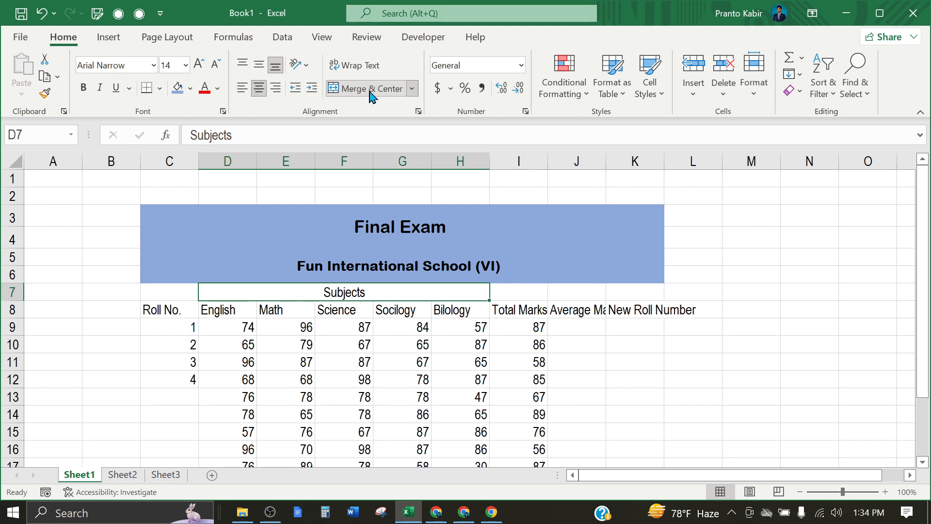
pyautogui.click(189, 88)
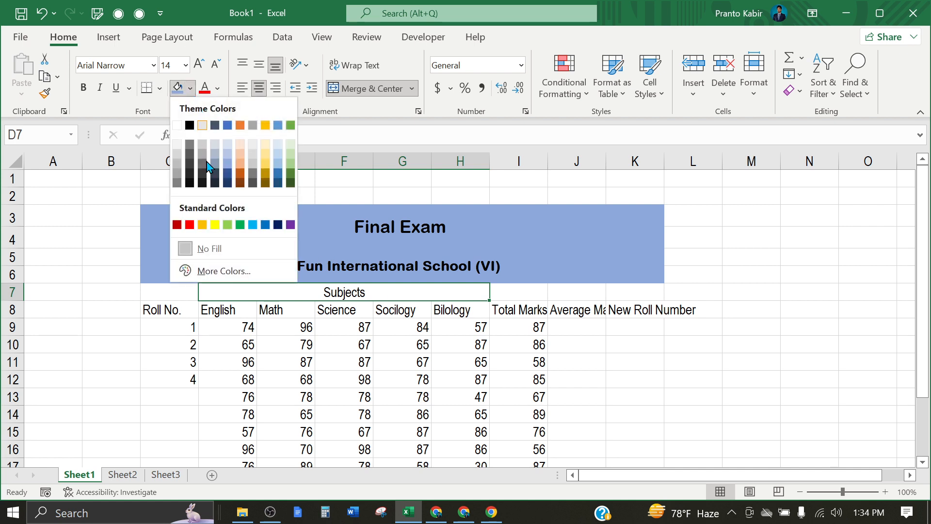
pyautogui.click(242, 156)
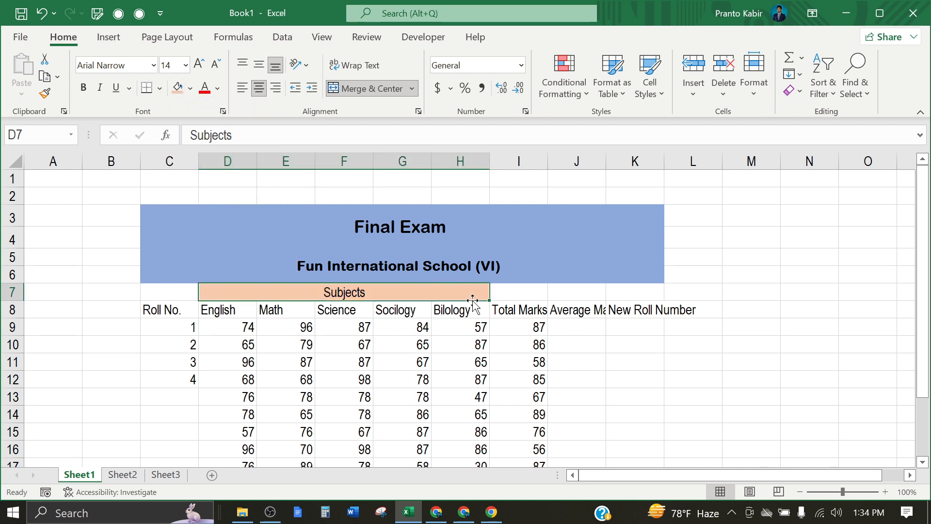
# Apply Thick Outside Borders to the Final Exam title block and the school name block
pyautogui.scroll(-2, 431, 298)
pyautogui.scroll(2, 431, 298)
pyautogui.click(799, 492)
pyautogui.click(334, 212)
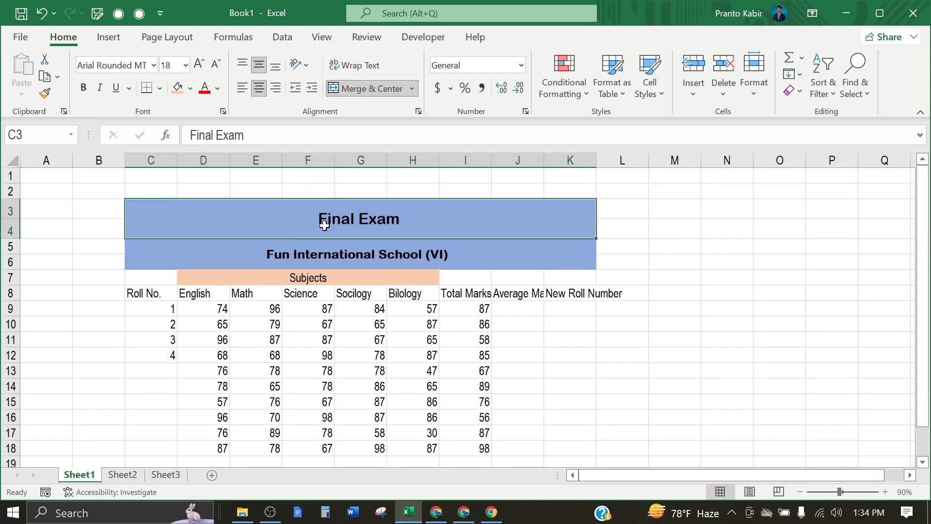
pyautogui.click(159, 88)
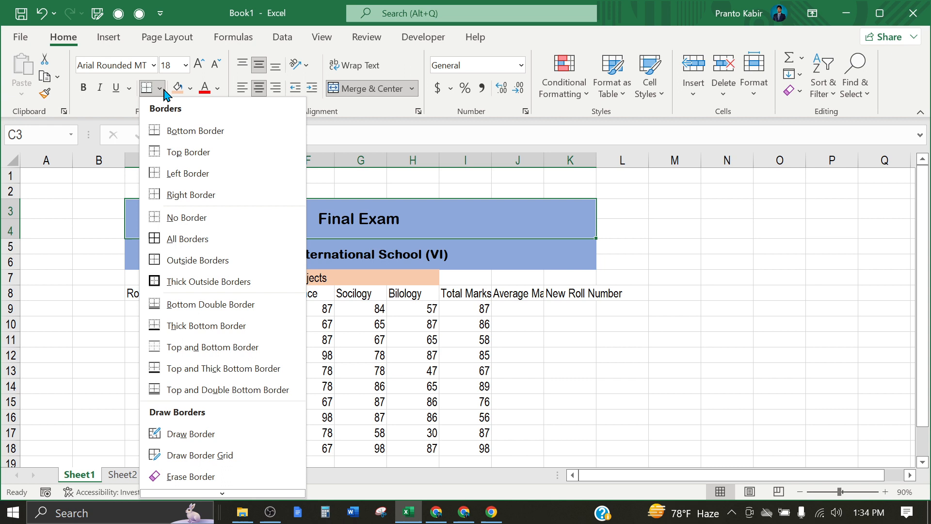
pyautogui.click(195, 278)
pyautogui.click(272, 254)
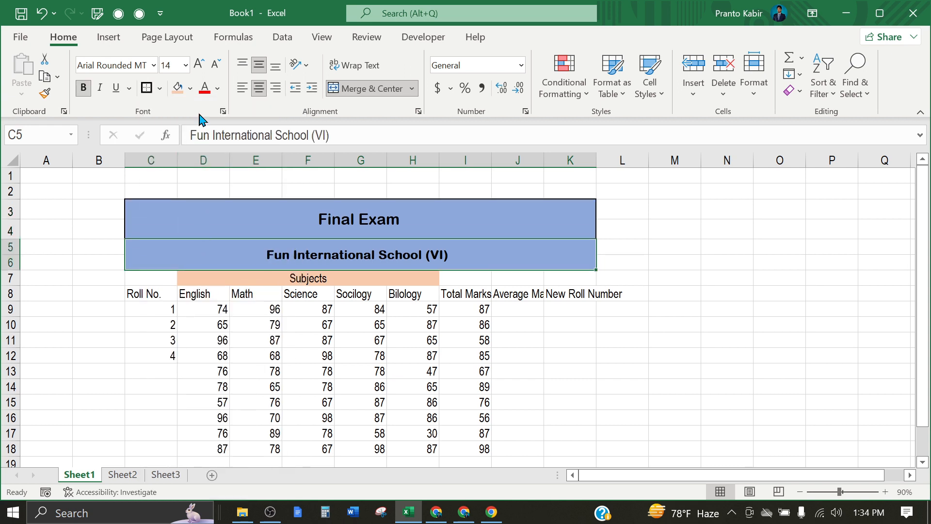
pyautogui.click(147, 88)
pyautogui.click(715, 313)
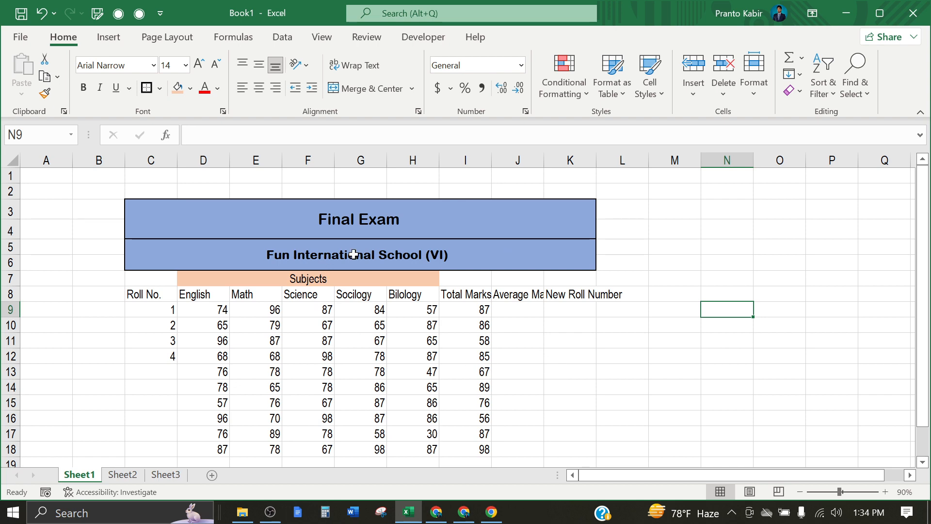
# Apply an outside border to the merged Subjects heading in row 7
pyautogui.click(224, 278)
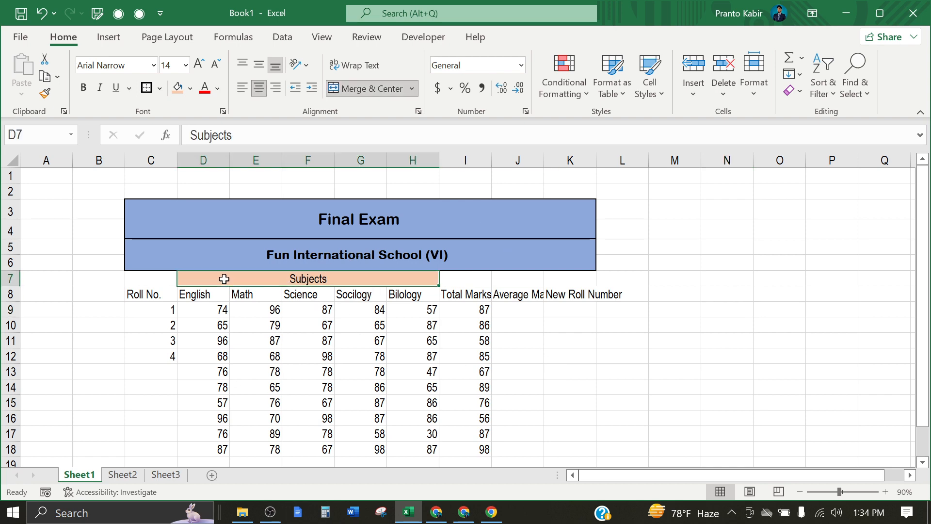
pyautogui.scroll(-1, 601, 370)
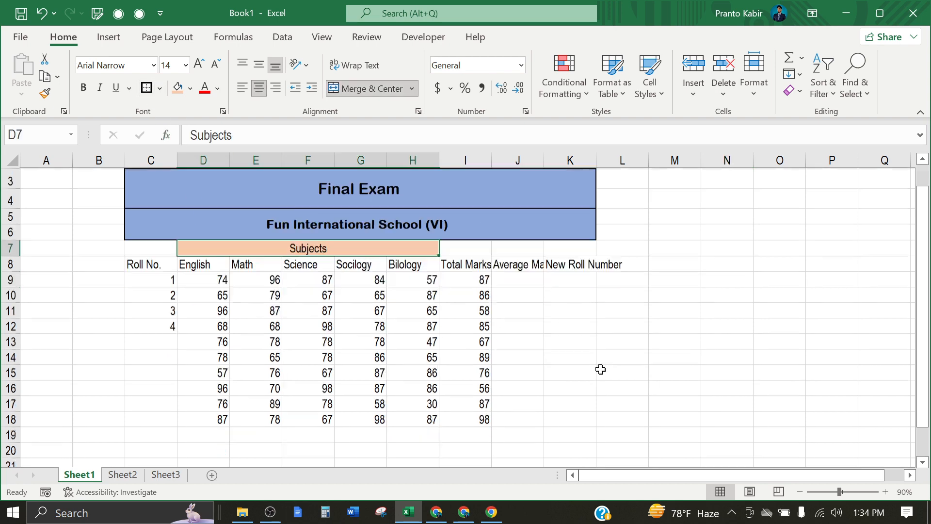
pyautogui.scroll(-1, 600, 370)
pyautogui.scroll(2, 598, 370)
pyautogui.click(262, 388)
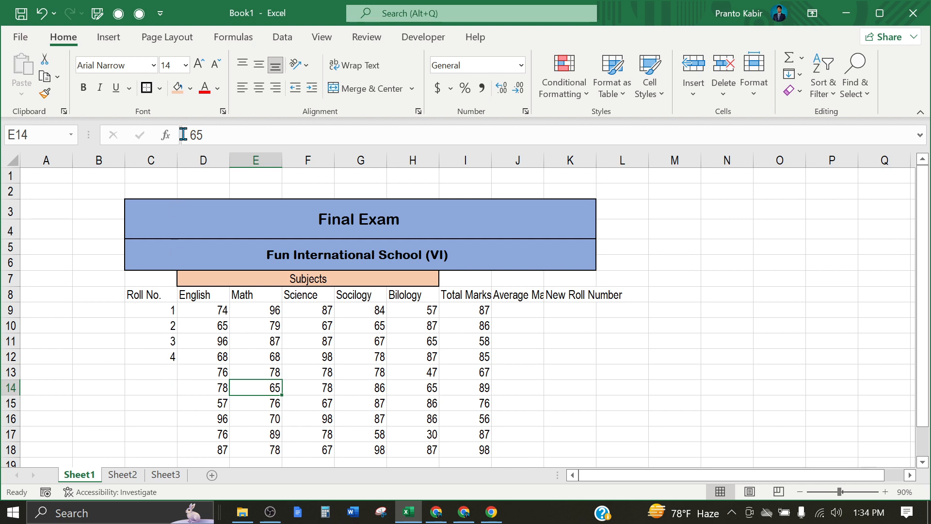
pyautogui.click(158, 163)
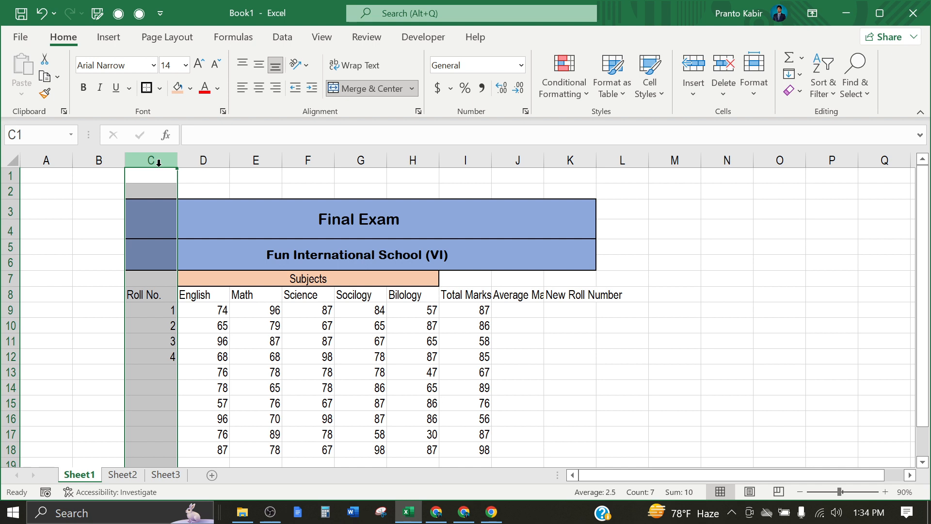
pyautogui.click(873, 329)
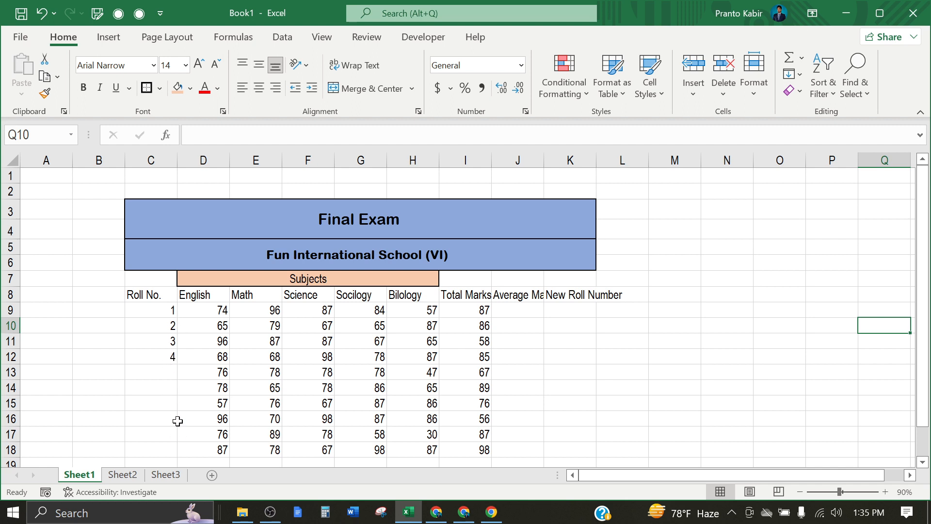
pyautogui.click(170, 159)
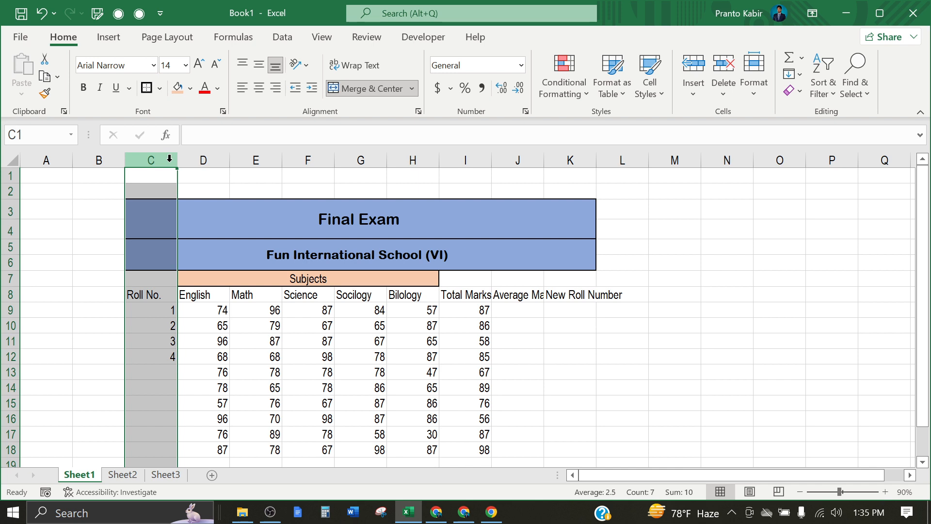
pyautogui.rightClick(170, 163)
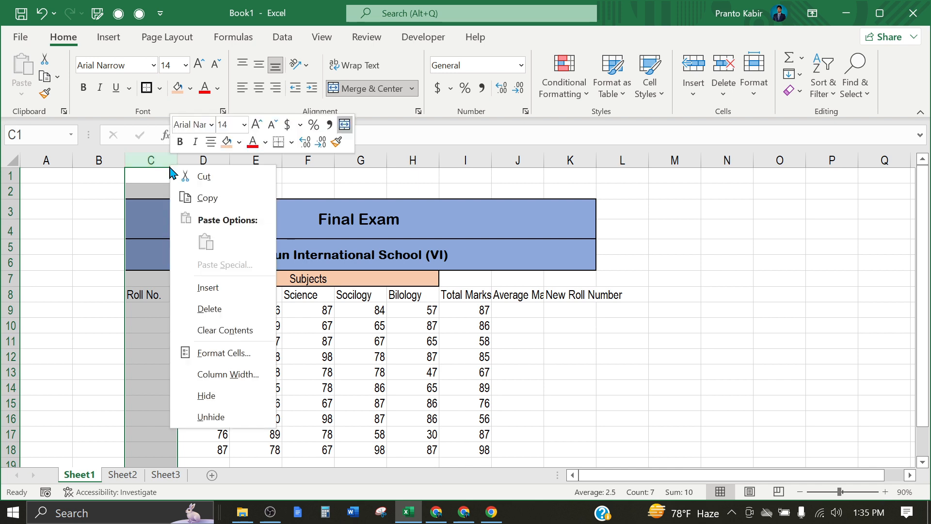
pyautogui.click(163, 156)
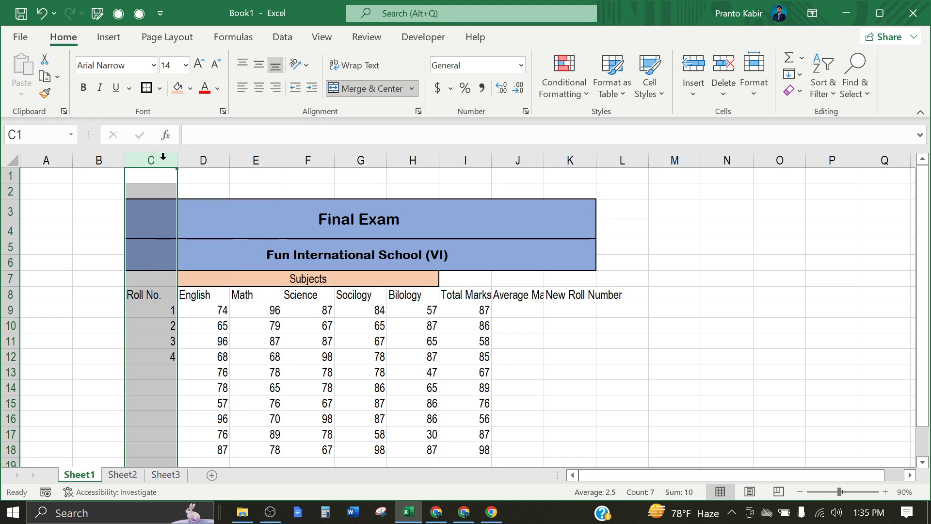
# Insert two blank columns at once before the Roll No. column and undo the insertion
pyautogui.moveTo(163, 156); pyautogui.dragTo(197, 156)
pyautogui.rightClick(170, 163)
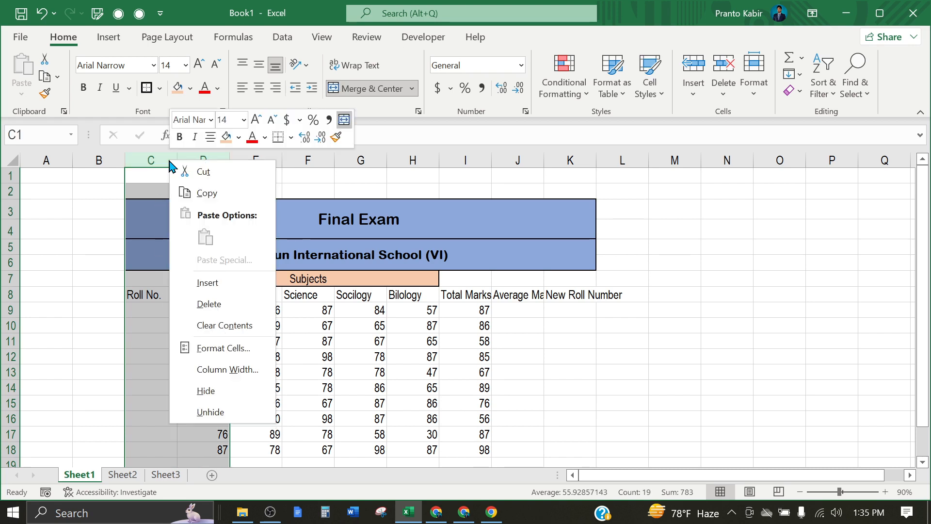
pyautogui.click(212, 283)
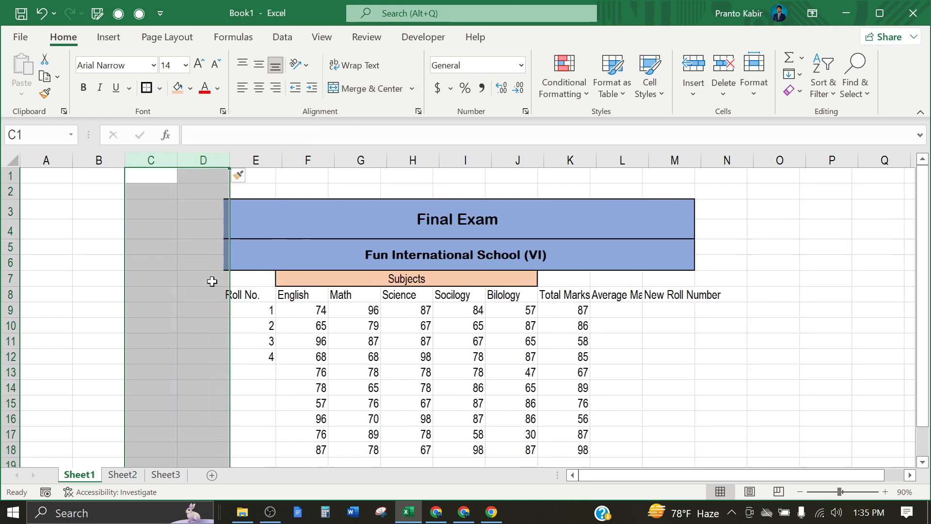
pyautogui.click(41, 13)
# Insert two blank columns before the Roll No. column, one at a time, at C and D
pyautogui.click(163, 158)
pyautogui.rightClick(163, 158)
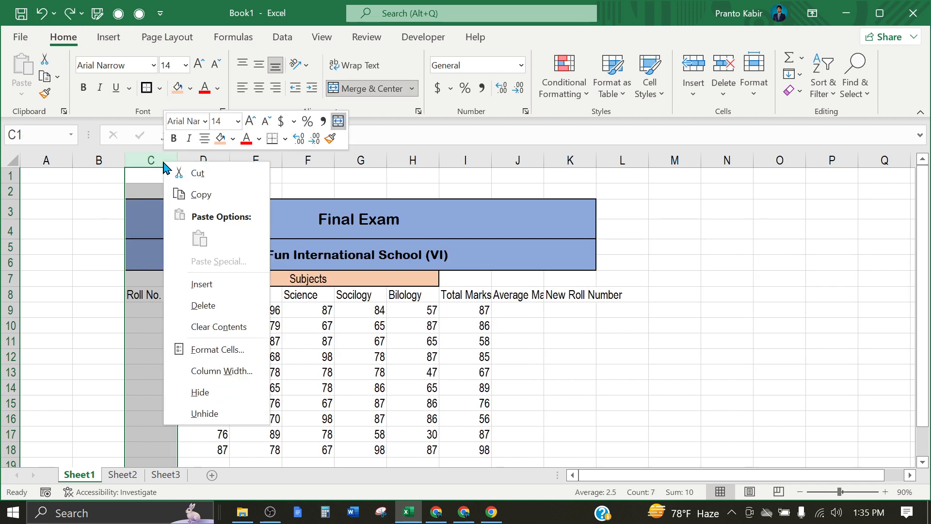
pyautogui.click(204, 281)
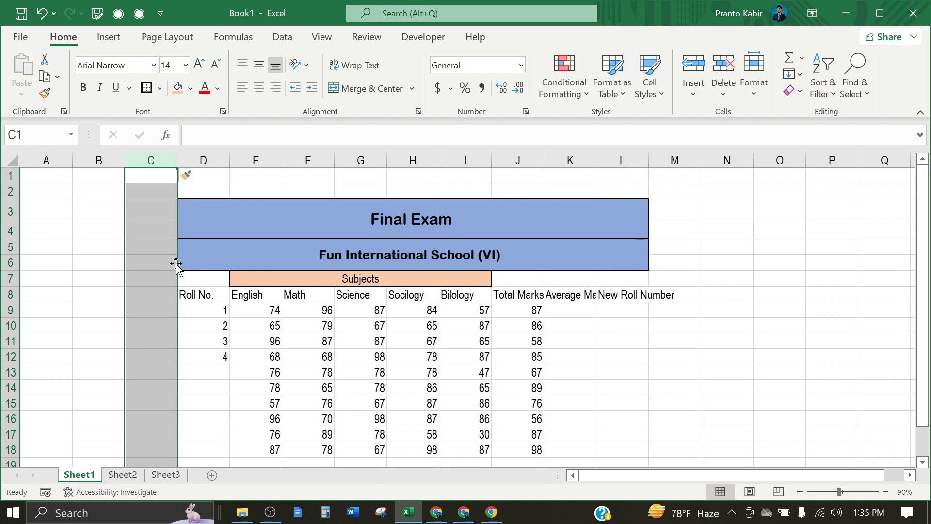
pyautogui.click(206, 158)
pyautogui.rightClick(206, 158)
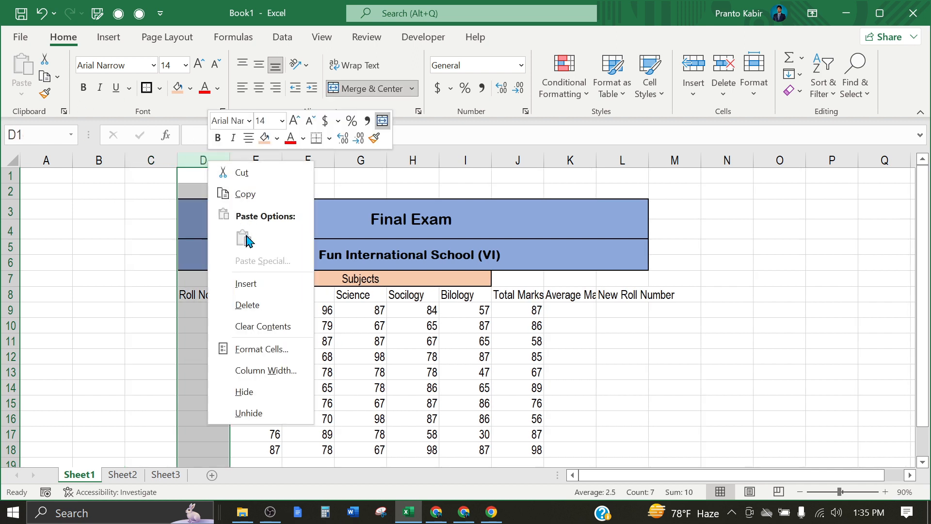
pyautogui.click(245, 284)
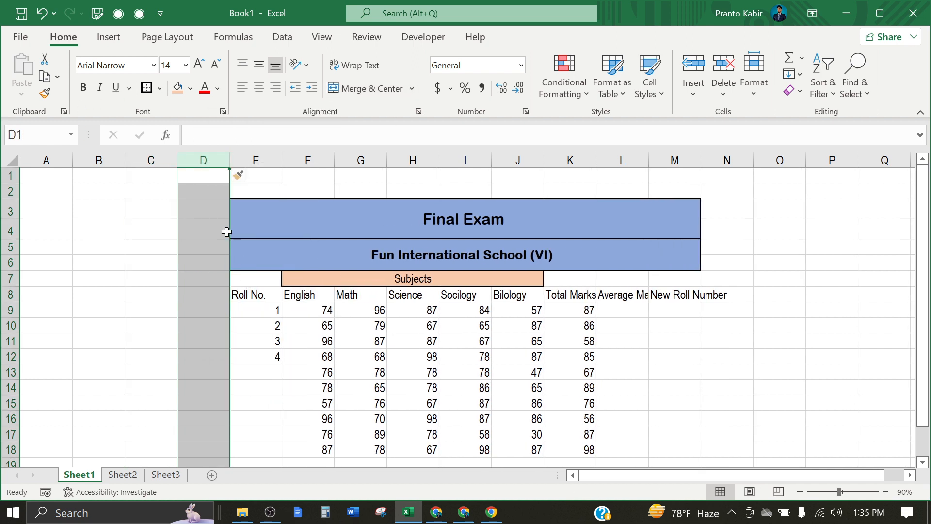
# Insert a blank column between the Roll No. and English columns
pyautogui.click(308, 159)
pyautogui.rightClick(311, 159)
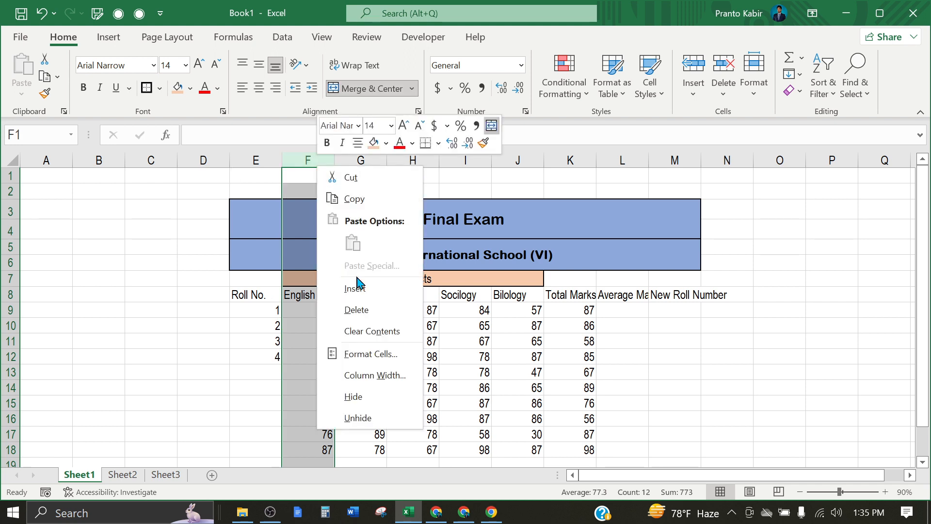
pyautogui.click(356, 288)
pyautogui.click(373, 340)
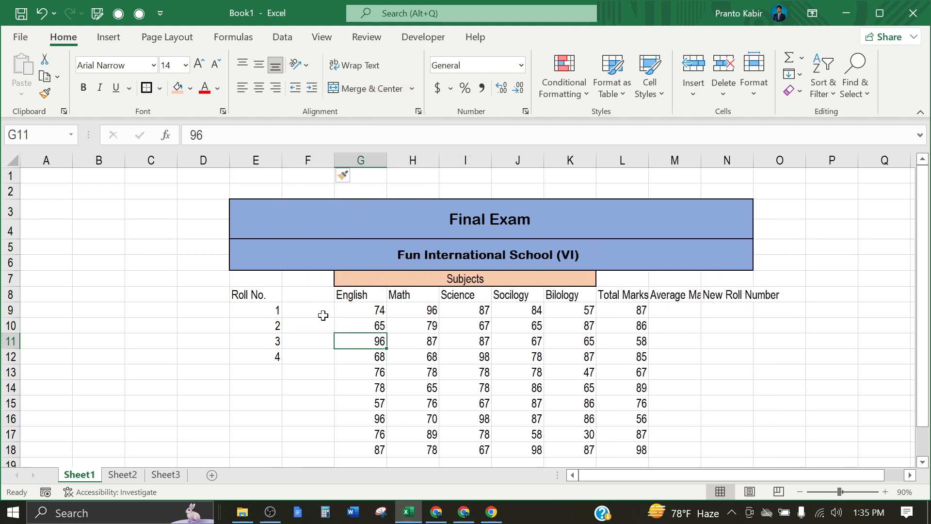
pyautogui.click(309, 160)
pyautogui.click(328, 358)
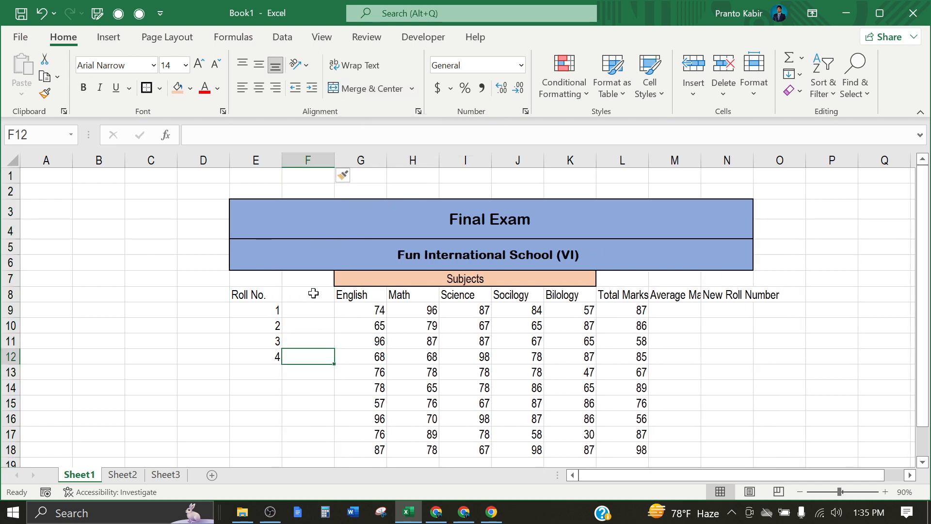
# Enter the header "Student Name" in cell F8 of the new column
pyautogui.click(312, 293)
pyautogui.click(312, 283)
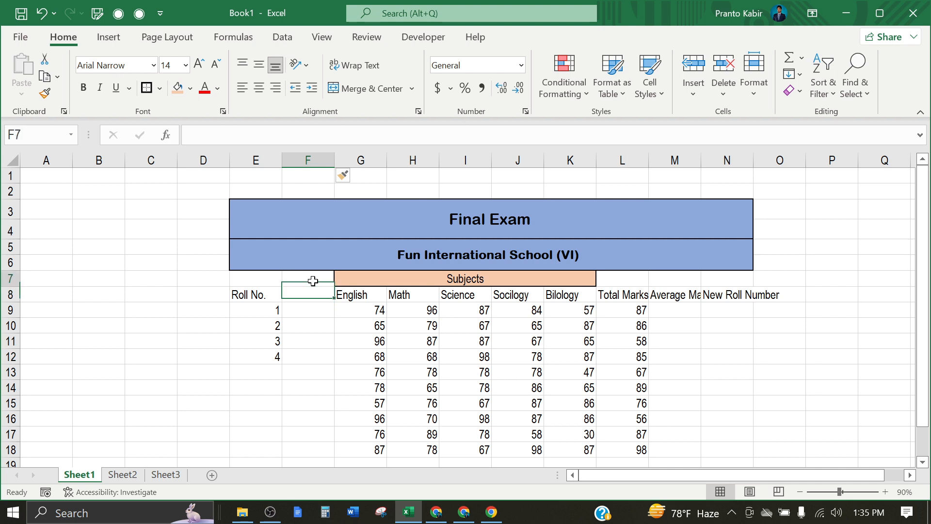
pyautogui.click(308, 313)
pyautogui.click(311, 298)
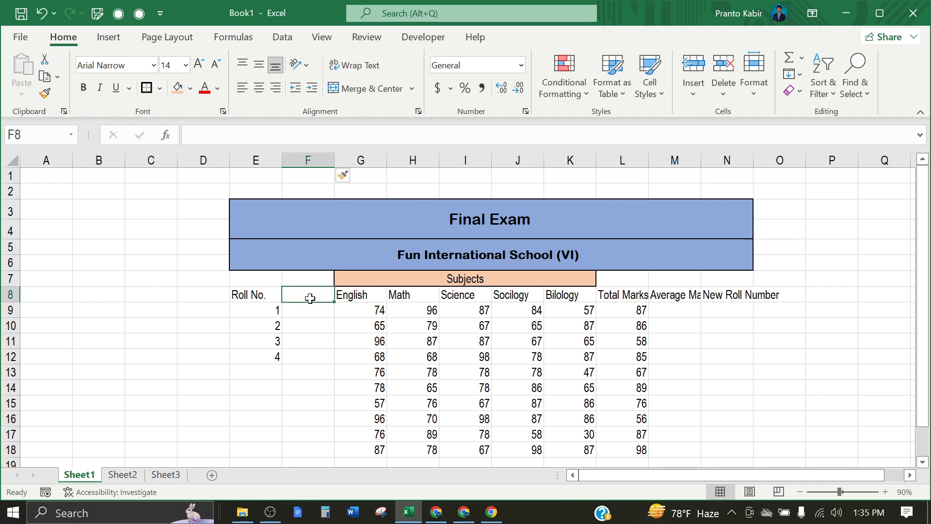
pyautogui.write('Stude')
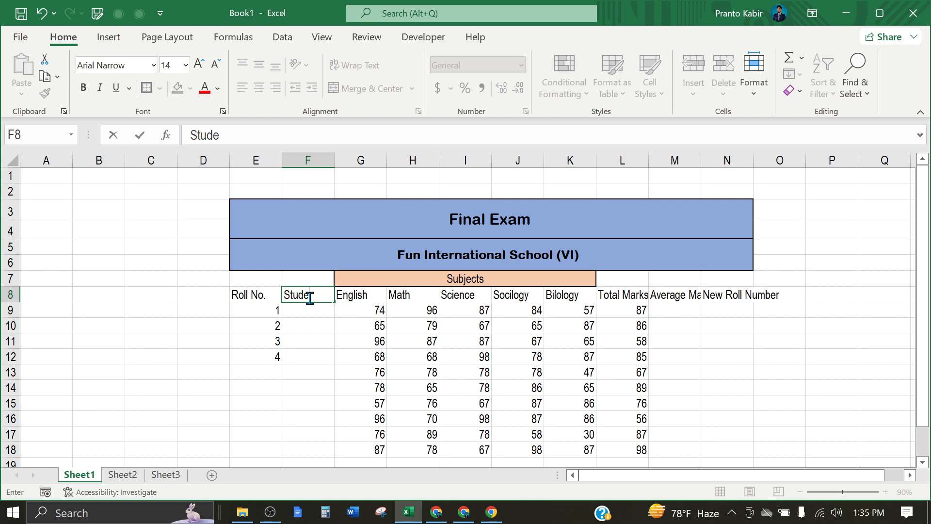
pyautogui.write('nt Name')
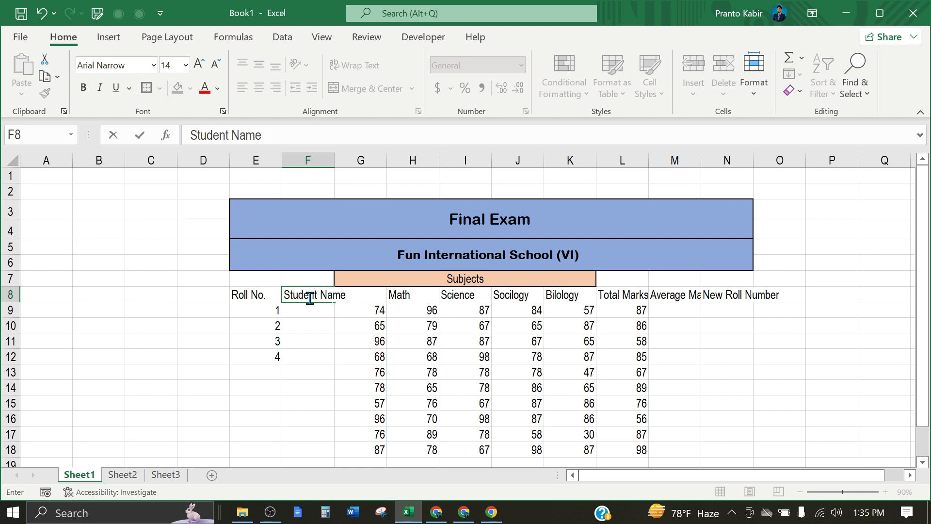
pyautogui.click(322, 348)
pyautogui.click(319, 308)
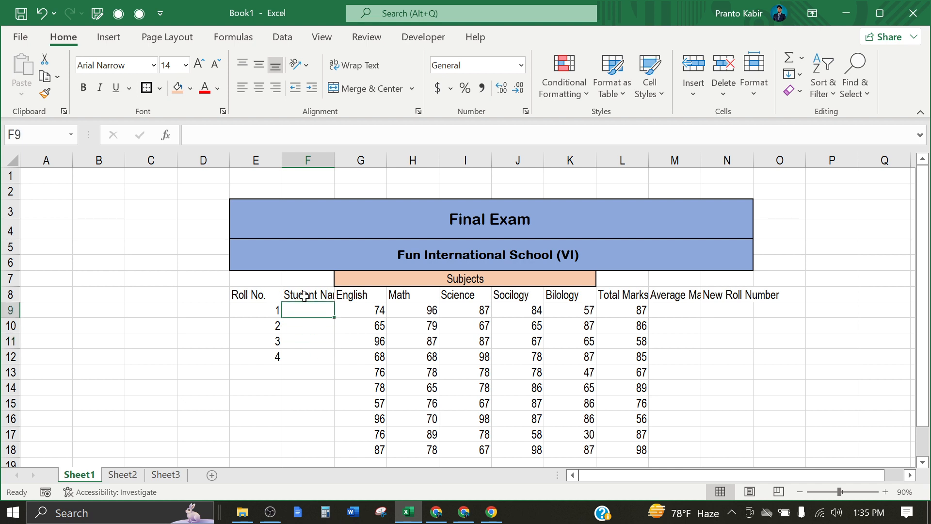
# Widen column F just enough to fit its Student Name header
pyautogui.click(320, 294)
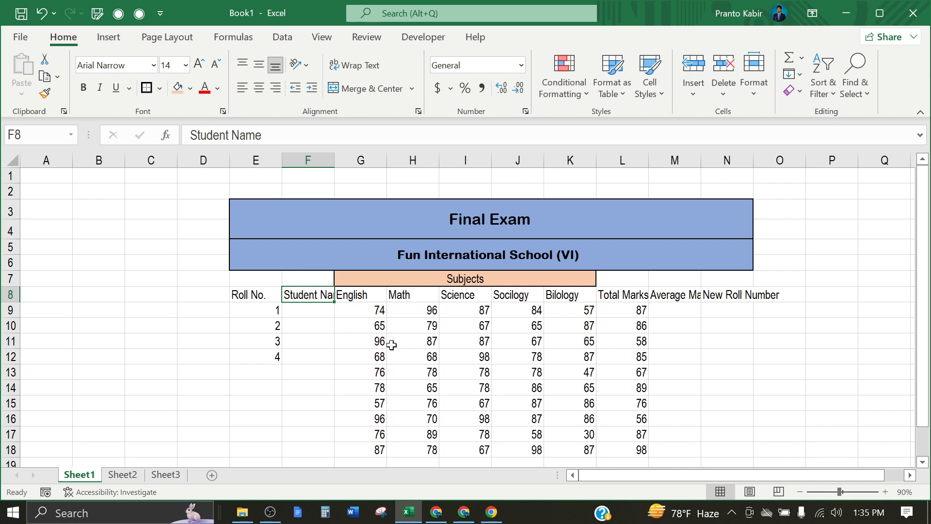
pyautogui.moveTo(606, 474); pyautogui.dragTo(613, 473)
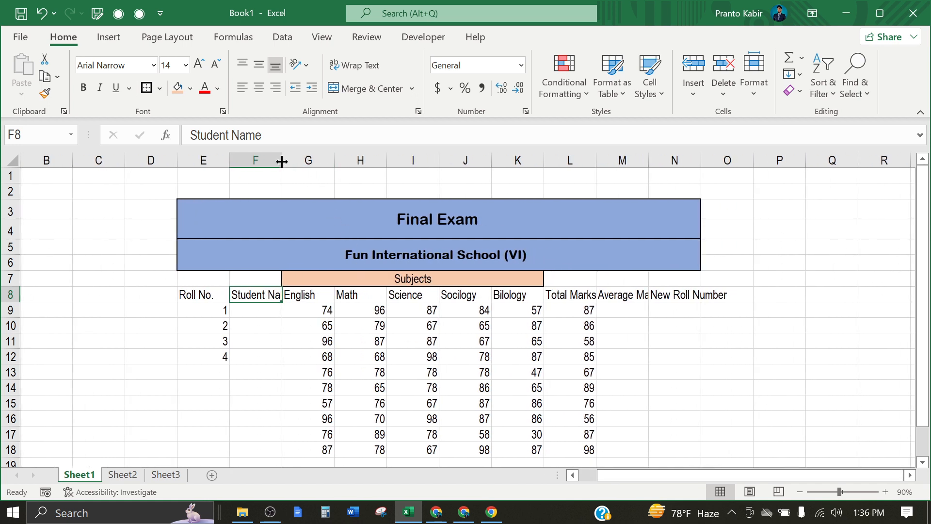
pyautogui.moveTo(282, 161); pyautogui.dragTo(299, 161)
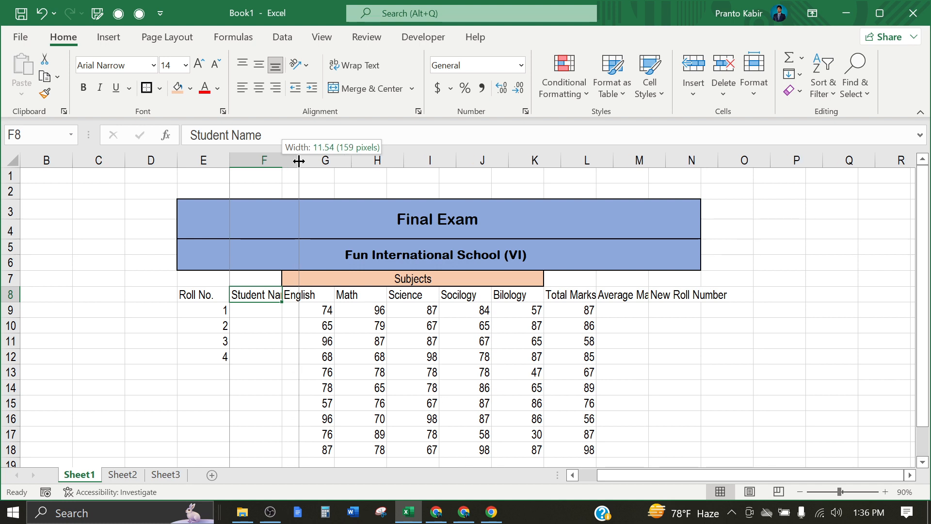
pyautogui.moveTo(298, 161); pyautogui.dragTo(295, 161)
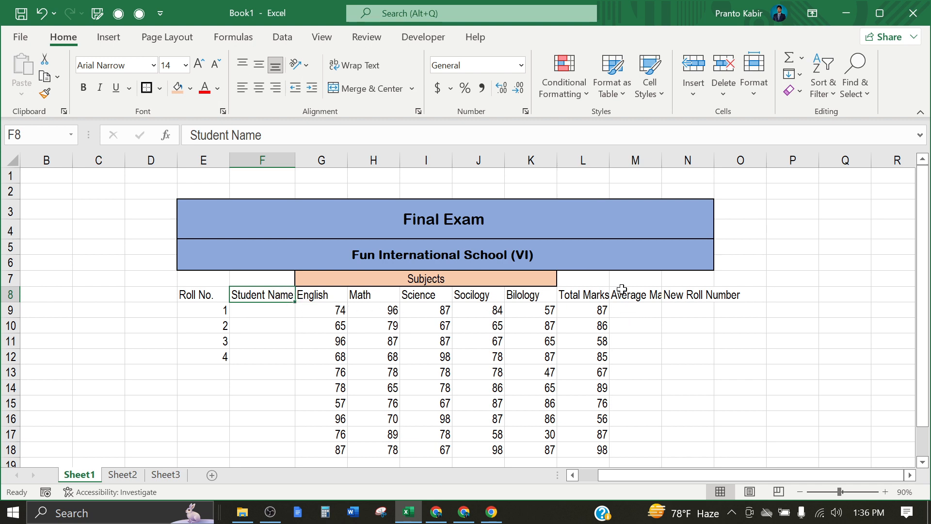
# Widen columns L, M and N to fit the Total Marks, Average Marks and New Roll Number headers
pyautogui.click(608, 309)
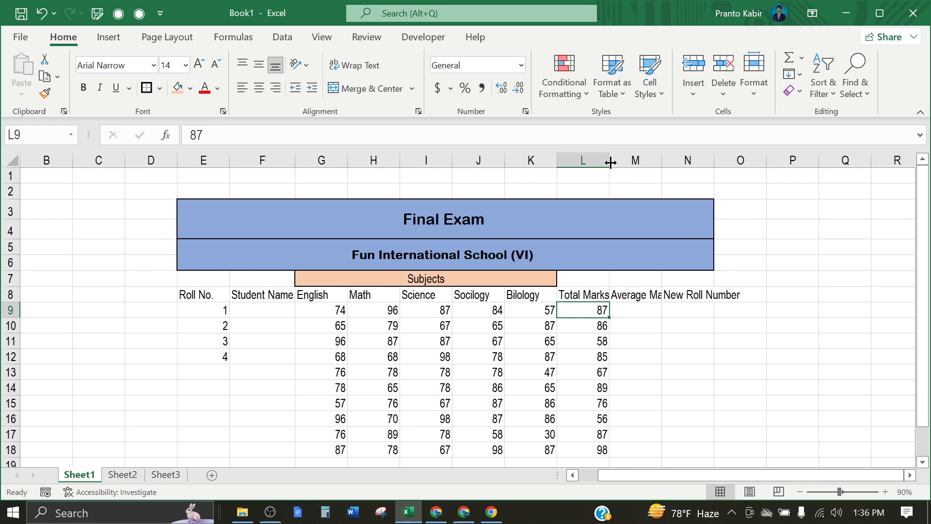
pyautogui.moveTo(609, 160); pyautogui.dragTo(621, 162)
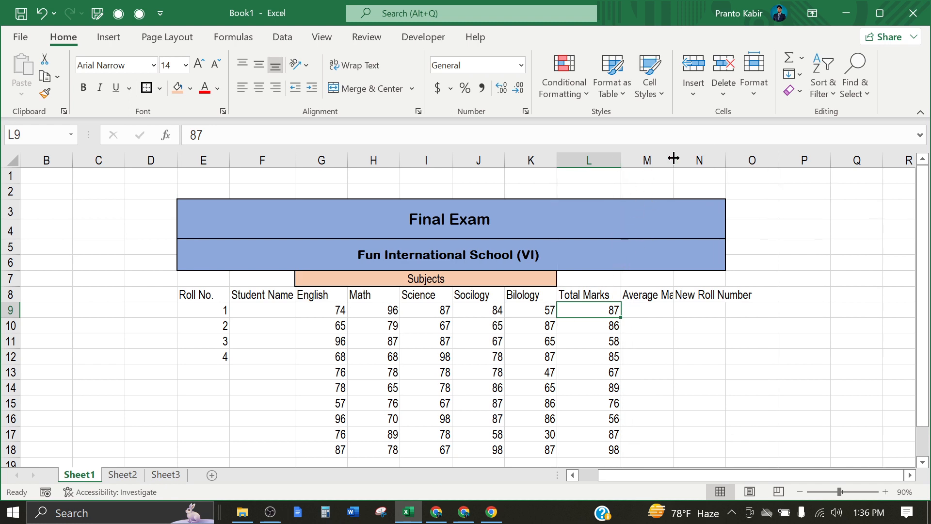
pyautogui.moveTo(673, 157); pyautogui.dragTo(693, 158)
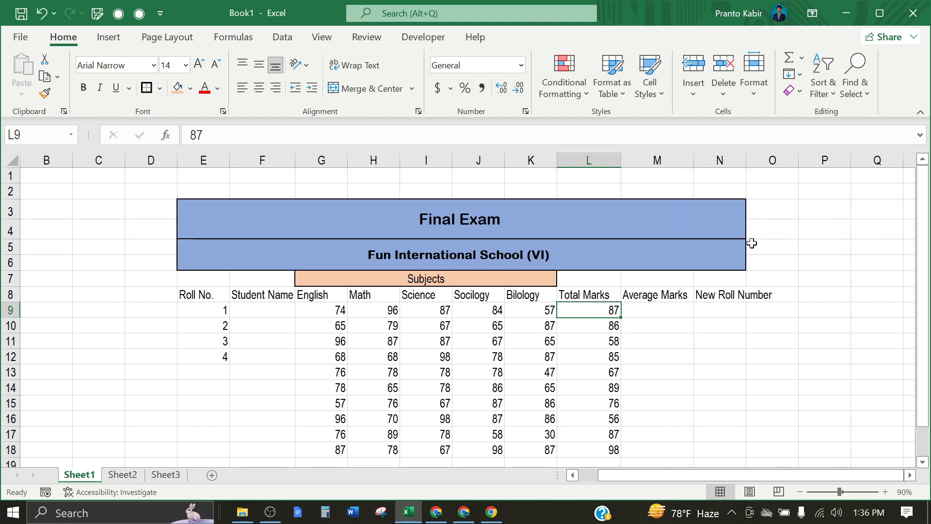
pyautogui.click(740, 295)
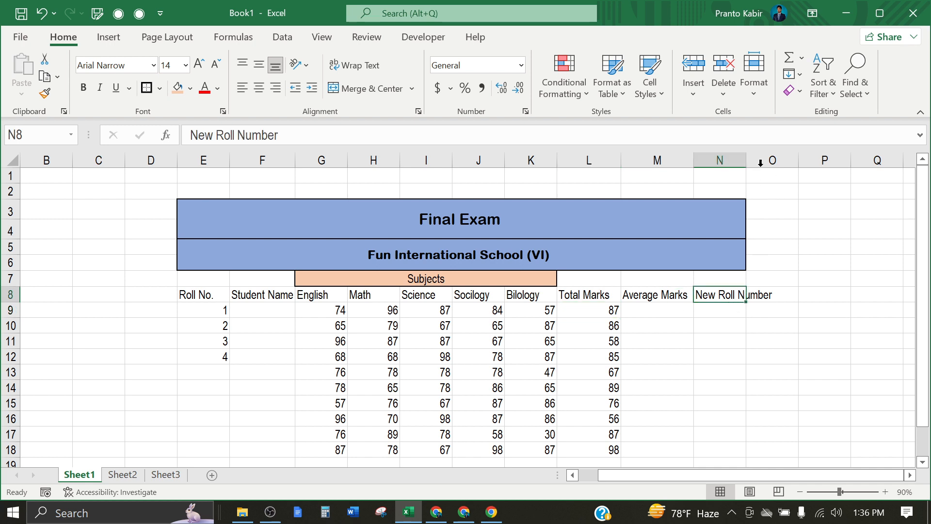
pyautogui.moveTo(746, 160); pyautogui.dragTo(782, 155)
pyautogui.click(730, 391)
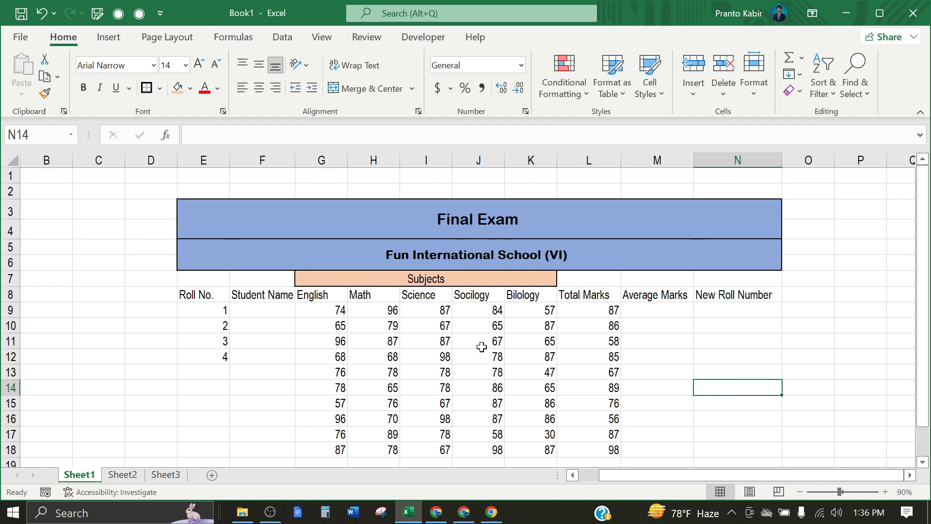
# Center the five subject names in G8:K8 horizontally and make them bold
pyautogui.click(669, 480)
pyautogui.click(928, 252)
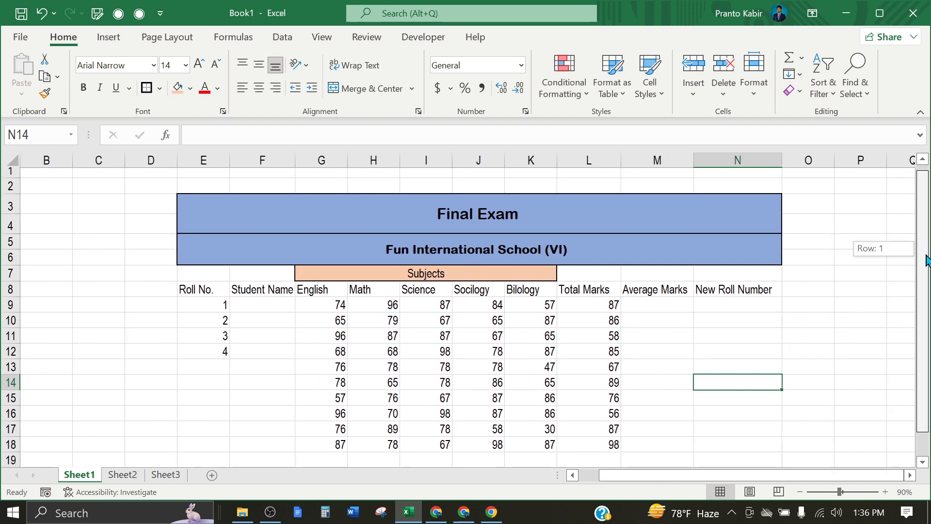
pyautogui.moveTo(311, 299); pyautogui.dragTo(534, 299)
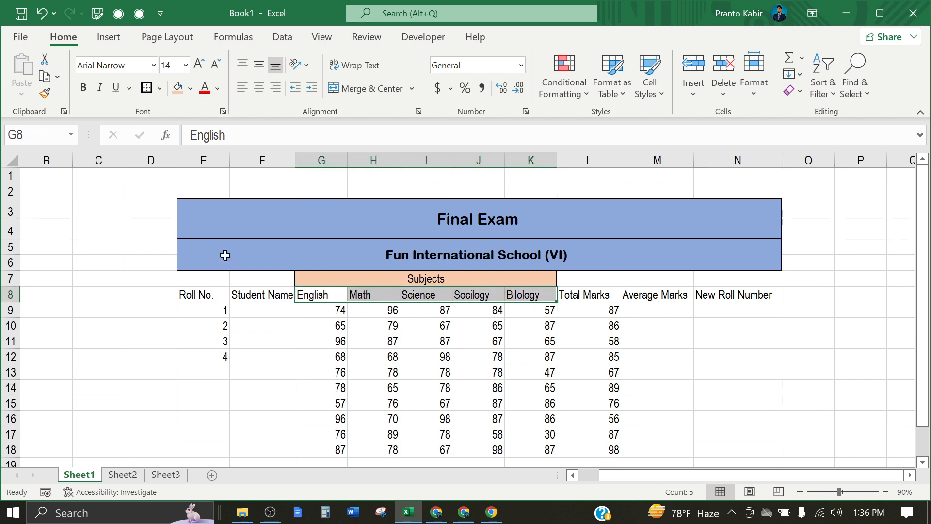
pyautogui.click(259, 92)
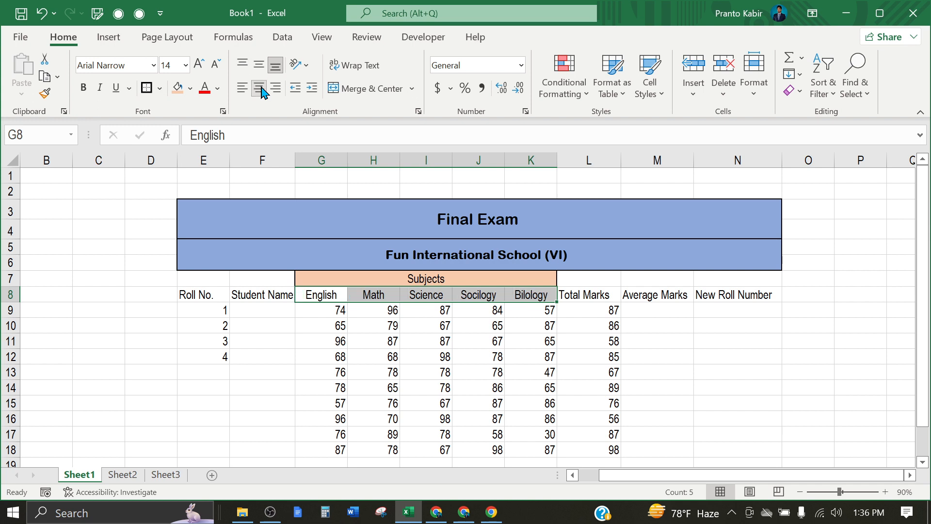
pyautogui.click(84, 88)
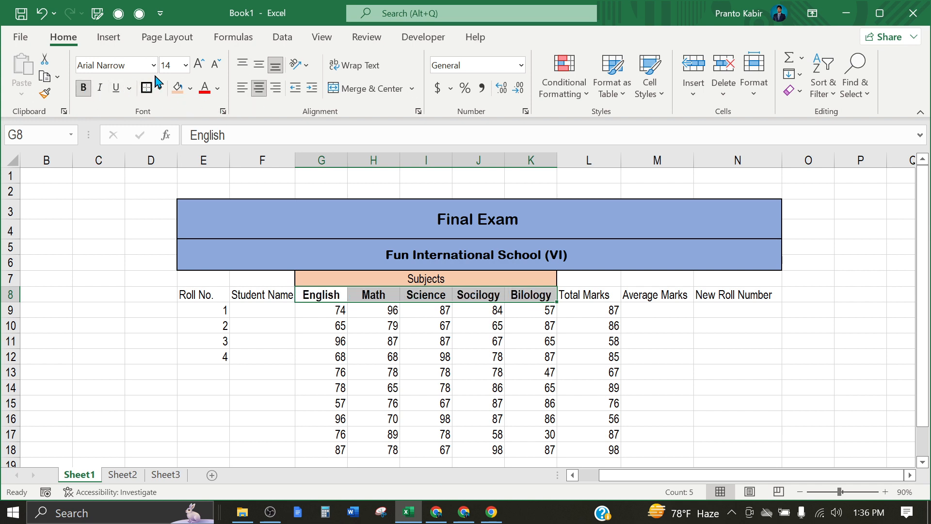
# Fill the five subject name cells G8:K8 with a light gray theme color
pyautogui.click(191, 89)
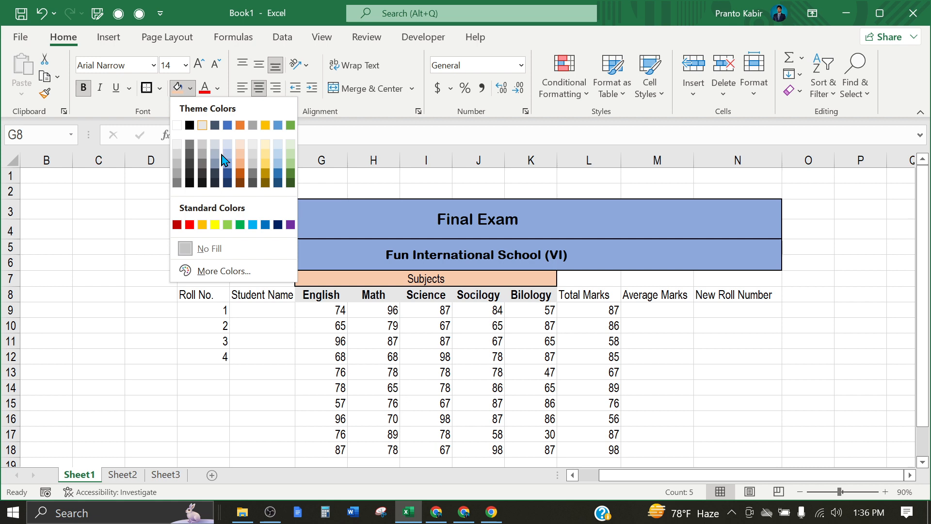
pyautogui.click(253, 163)
pyautogui.click(249, 296)
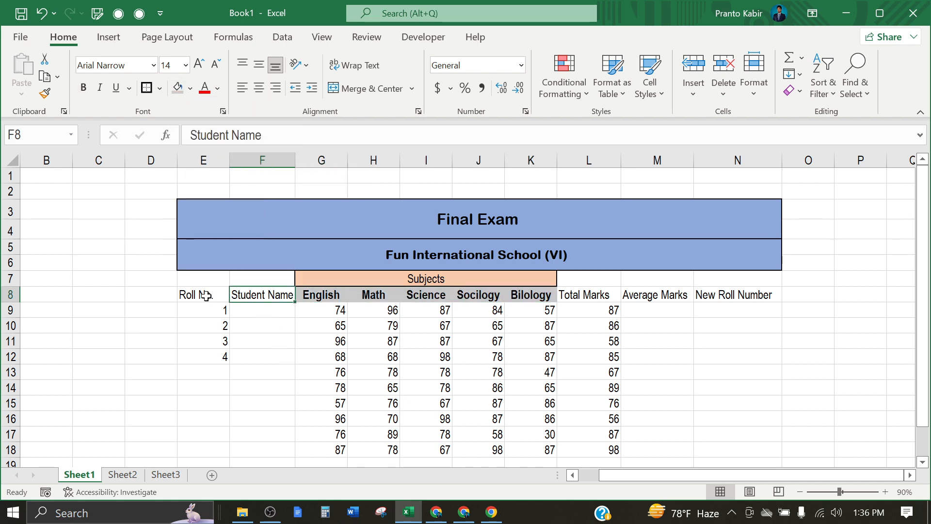
# Center the Roll No. and Student Name headers in E8:F8 both horizontally and vertically, keeping them non-bold
pyautogui.moveTo(206, 295); pyautogui.dragTo(276, 294)
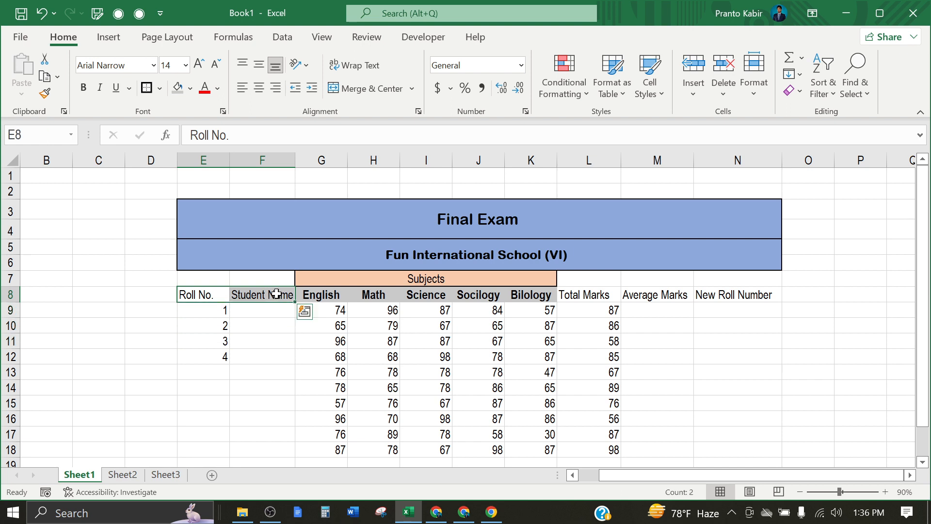
pyautogui.click(83, 88)
pyautogui.click(84, 89)
pyautogui.click(257, 68)
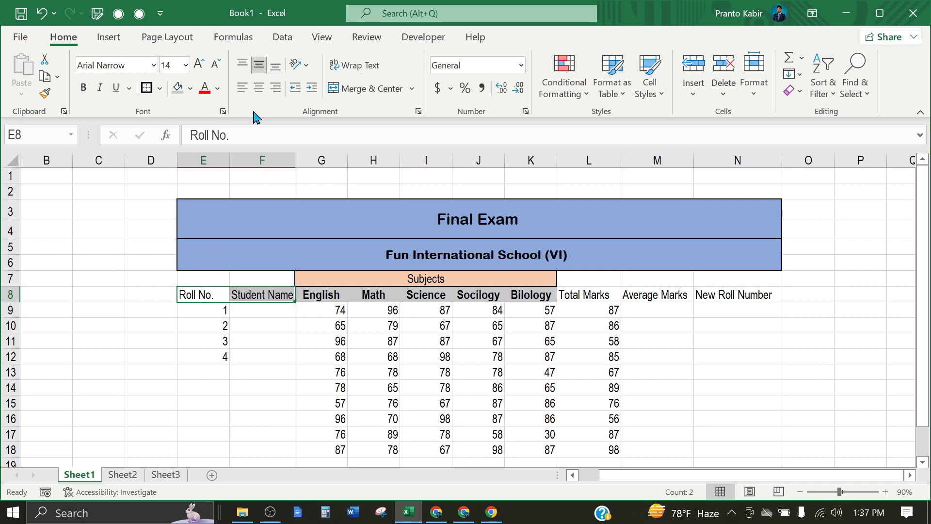
pyautogui.click(265, 89)
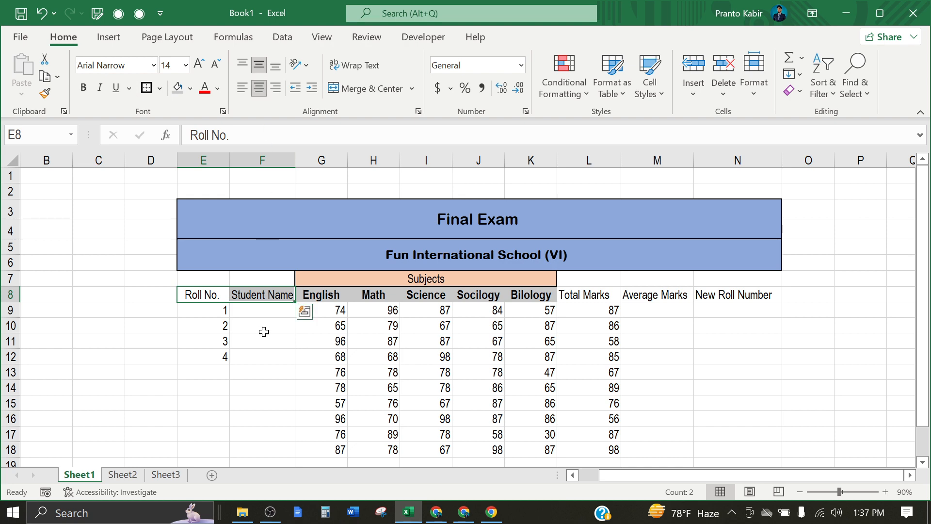
pyautogui.click(264, 329)
# Extend the roll number series from E9:E12 down to E18 so it runs from 1 to 10
pyautogui.click(216, 310)
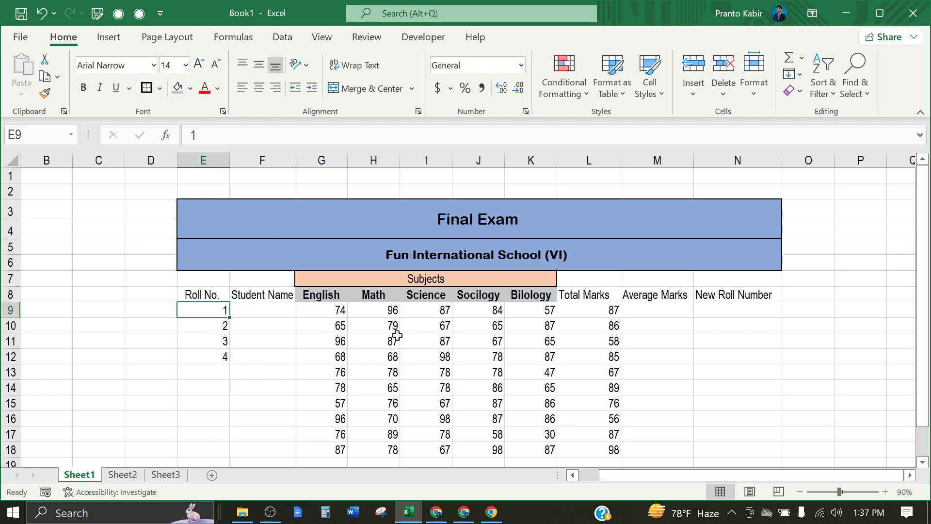
pyautogui.scroll(-2, 396, 335)
pyautogui.scroll(2, 312, 326)
pyautogui.scroll(-2, 216, 344)
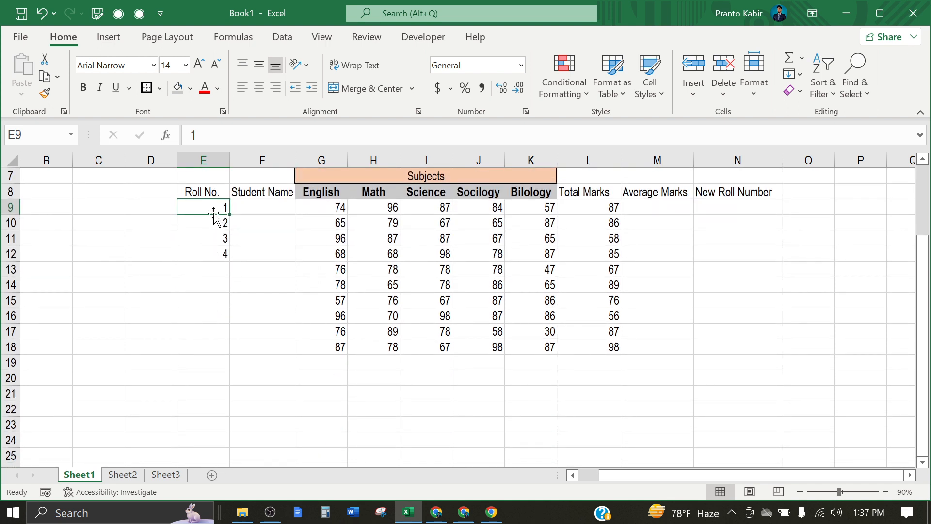
pyautogui.click(215, 254)
pyautogui.click(210, 207)
pyautogui.moveTo(210, 207); pyautogui.dragTo(212, 251)
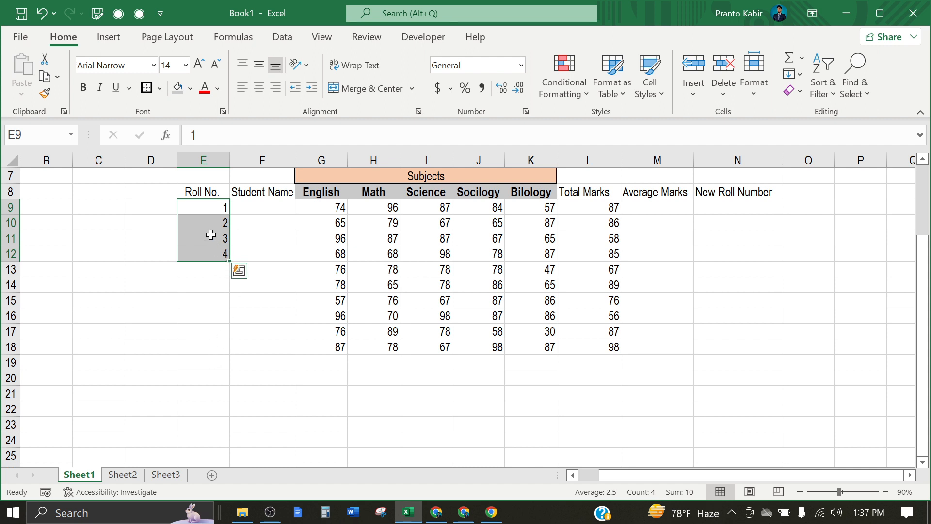
pyautogui.click(207, 205)
pyautogui.moveTo(207, 204); pyautogui.dragTo(212, 253)
pyautogui.moveTo(231, 262); pyautogui.dragTo(236, 349)
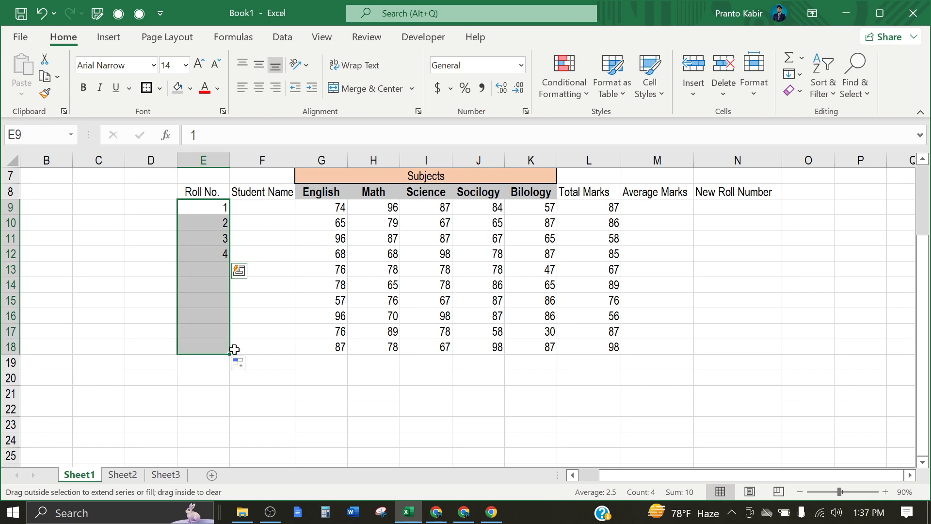
pyautogui.click(283, 335)
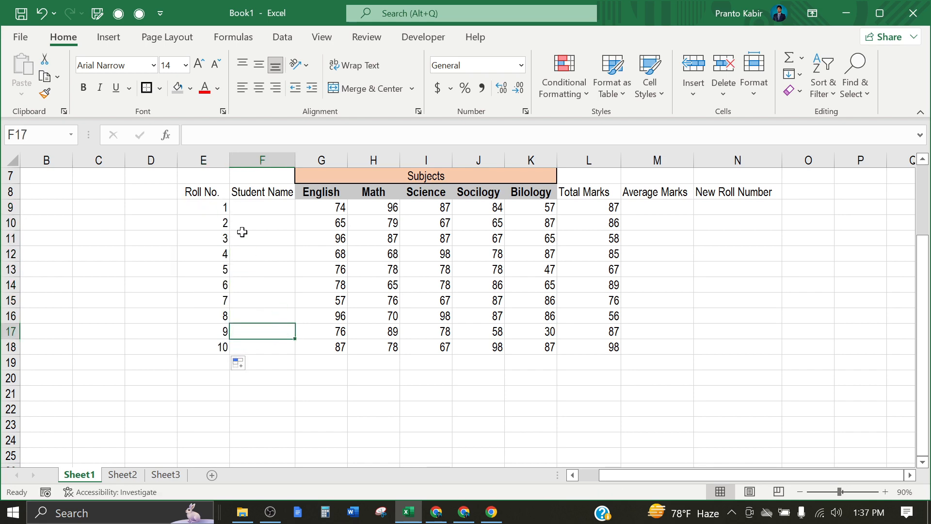
pyautogui.click(270, 511)
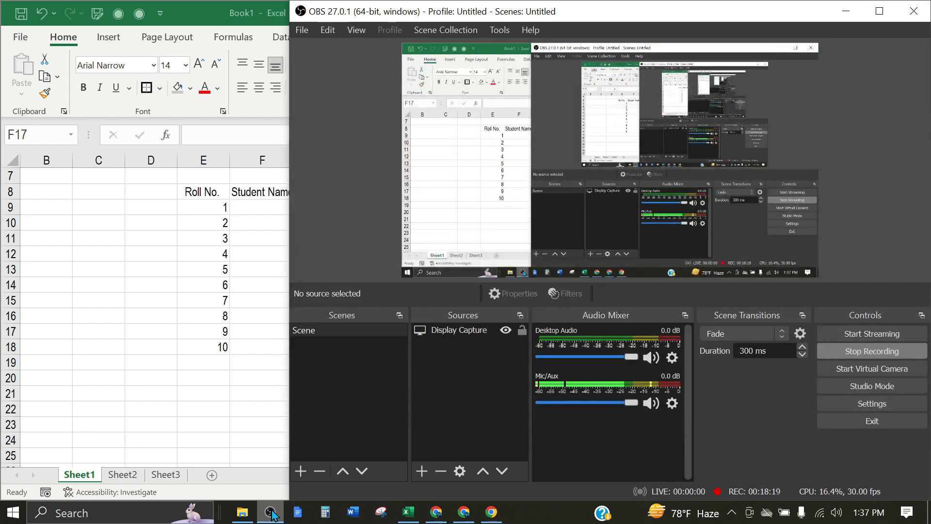
pyautogui.click(270, 511)
# Enter the student names A, B, C and D in cells F9 to F12
pyautogui.click(269, 209)
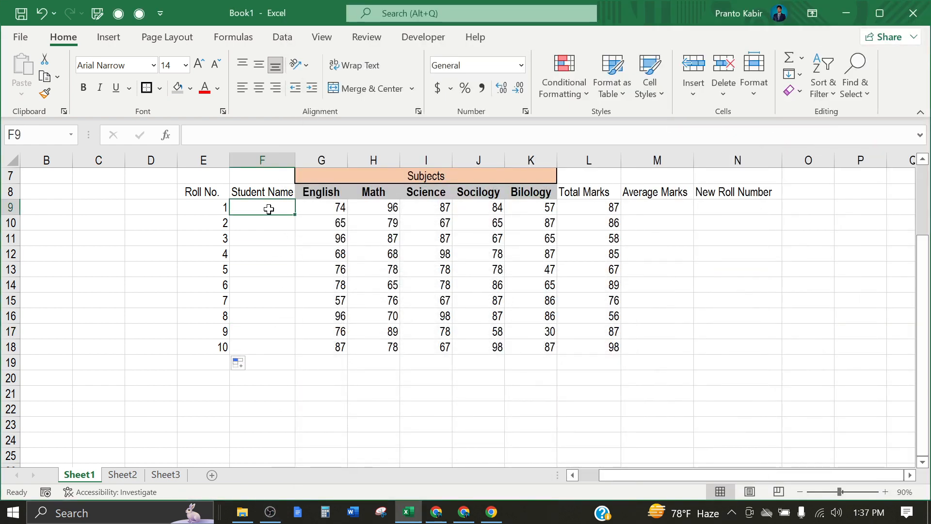
pyautogui.write('A')
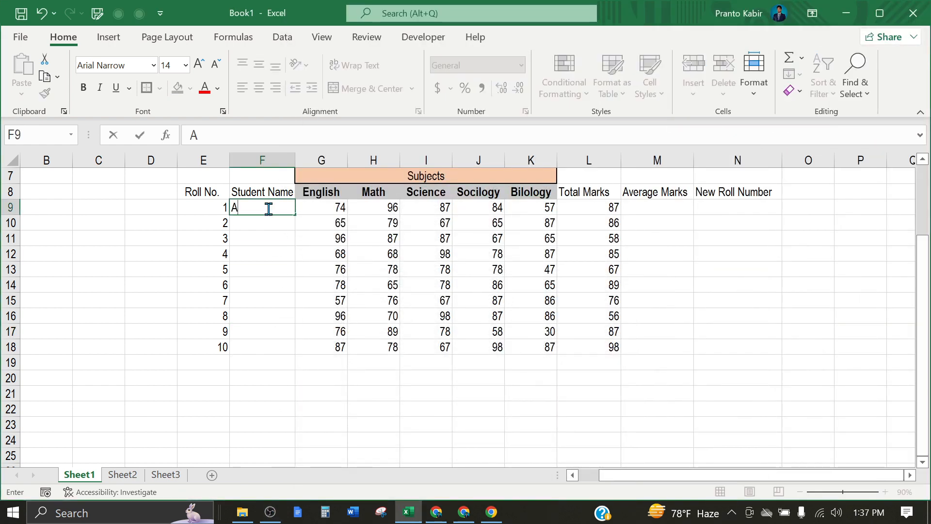
pyautogui.press('Return')
pyautogui.write('C')
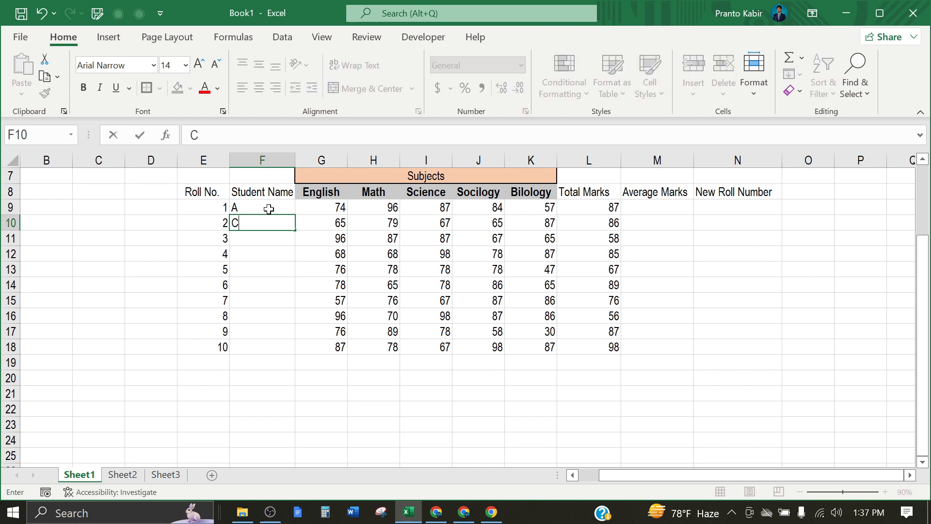
pyautogui.press('Return')
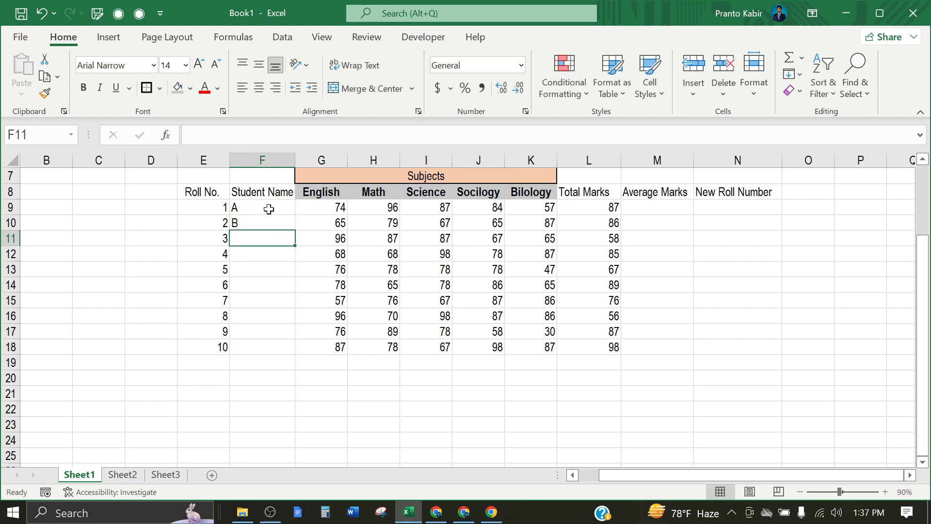
pyautogui.write('C')
pyautogui.press('Return')
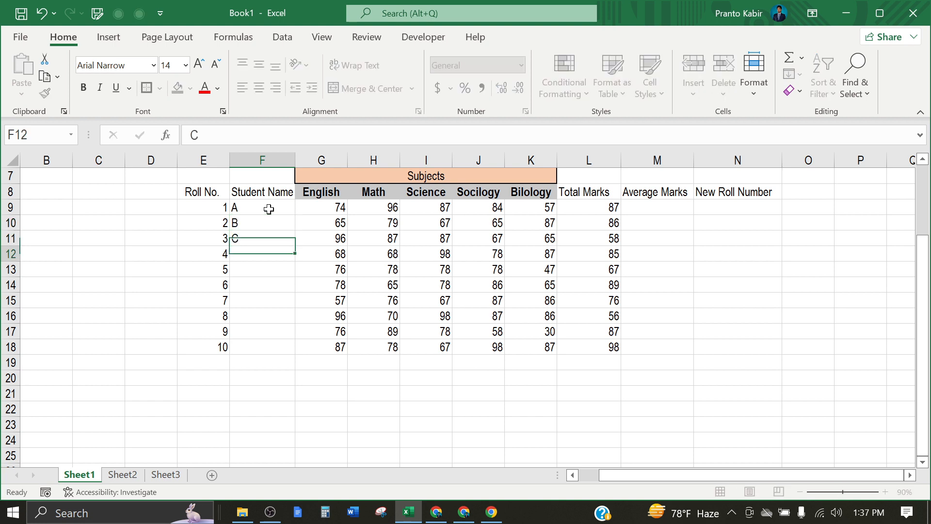
pyautogui.write('D')
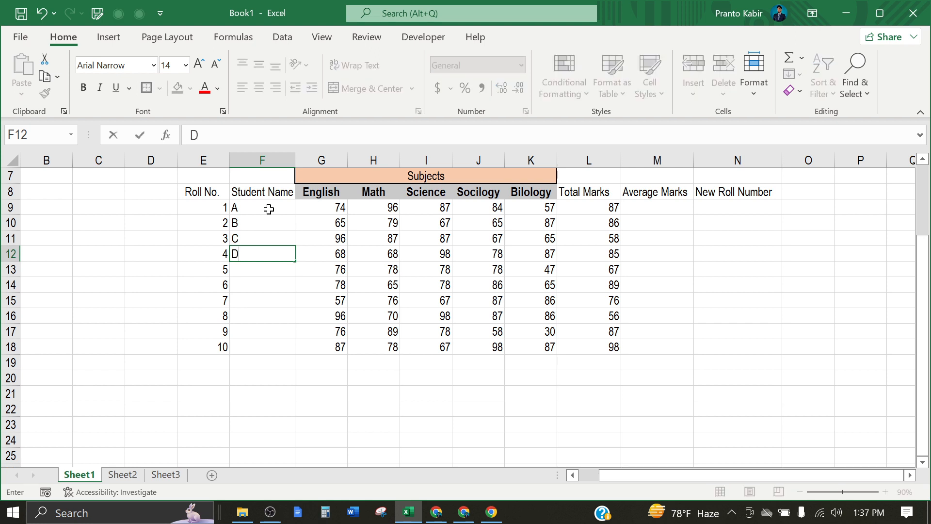
pyautogui.click(268, 208)
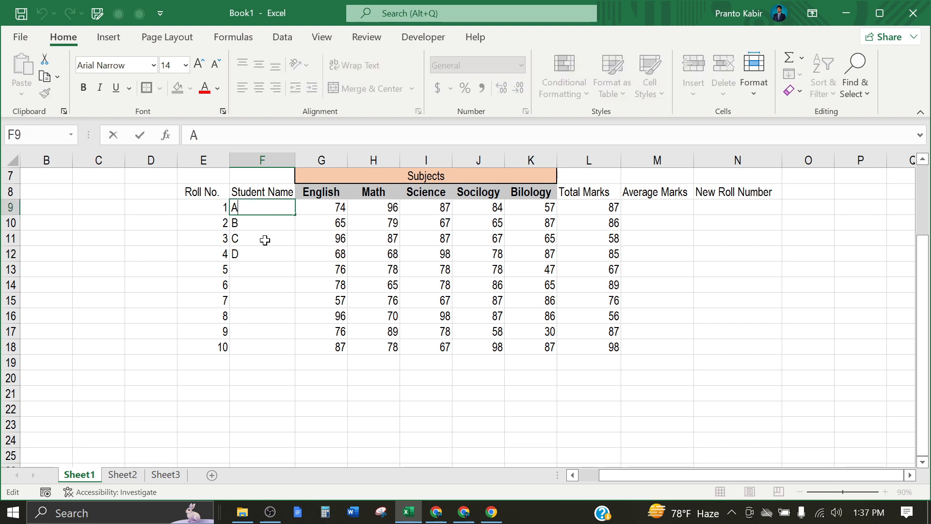
pyautogui.click(263, 281)
pyautogui.click(270, 206)
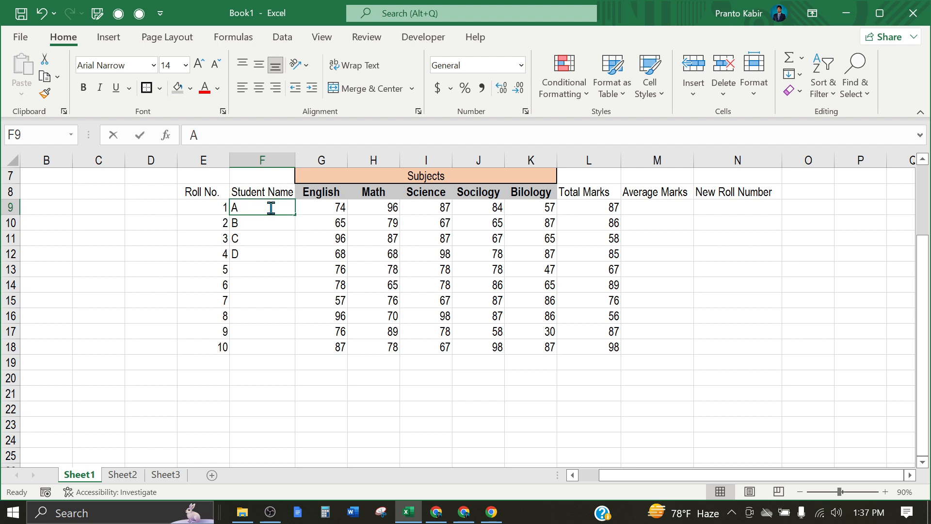
pyautogui.press('F2')
pyautogui.moveTo(270, 231); pyautogui.dragTo(288, 263)
pyautogui.click(225, 208)
pyautogui.click(265, 214)
# Enter the student names E, F, G, H, I and J in cells F13 to F18
pyautogui.click(269, 271)
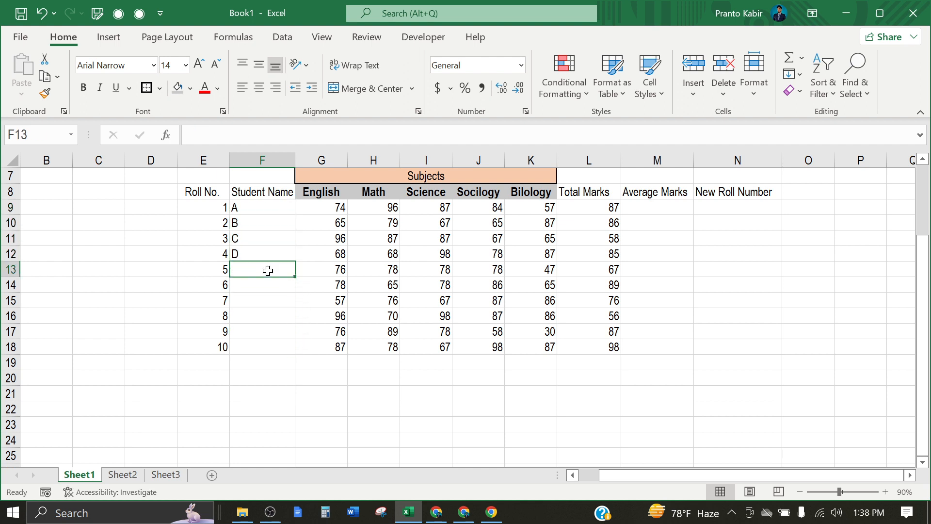
pyautogui.write('E')
pyautogui.press('Return')
pyautogui.write('F')
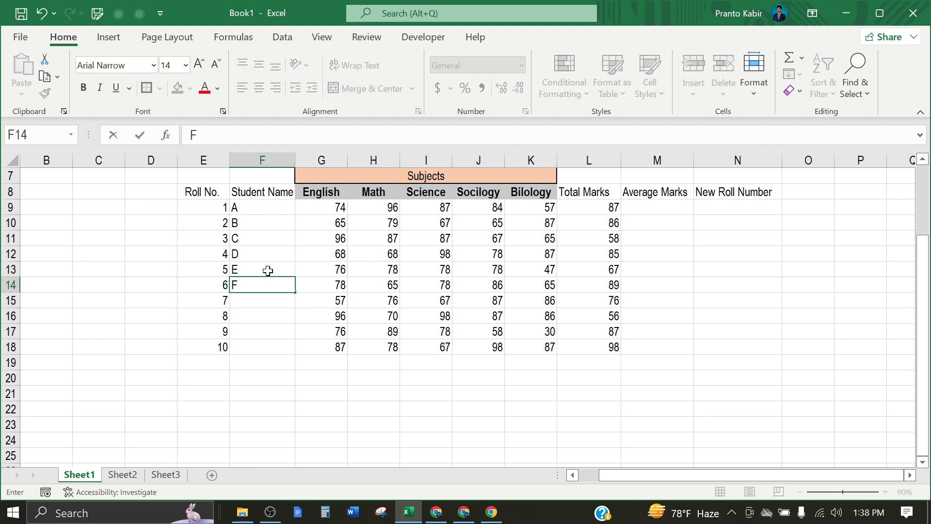
pyautogui.press('Return')
pyautogui.write('G')
pyautogui.press('Return')
pyautogui.write('H')
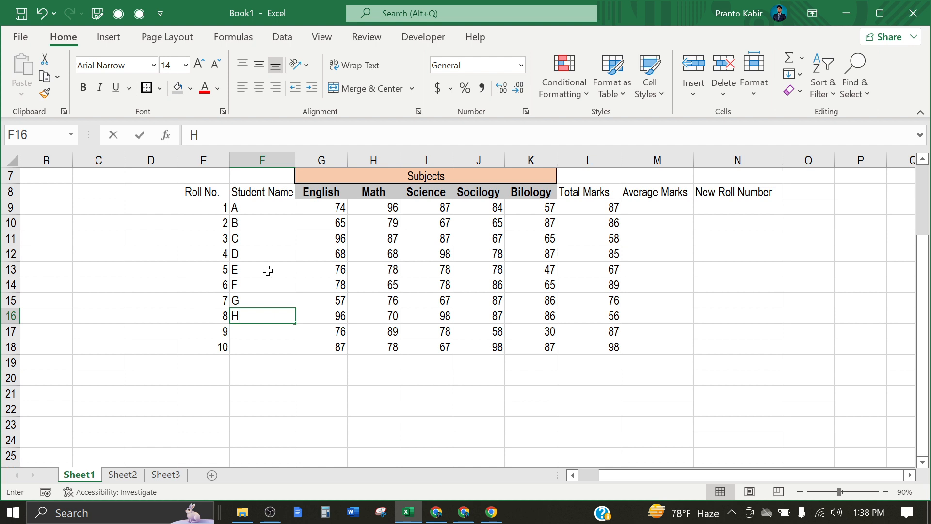
pyautogui.press('Return')
pyautogui.write('I')
pyautogui.press('Return')
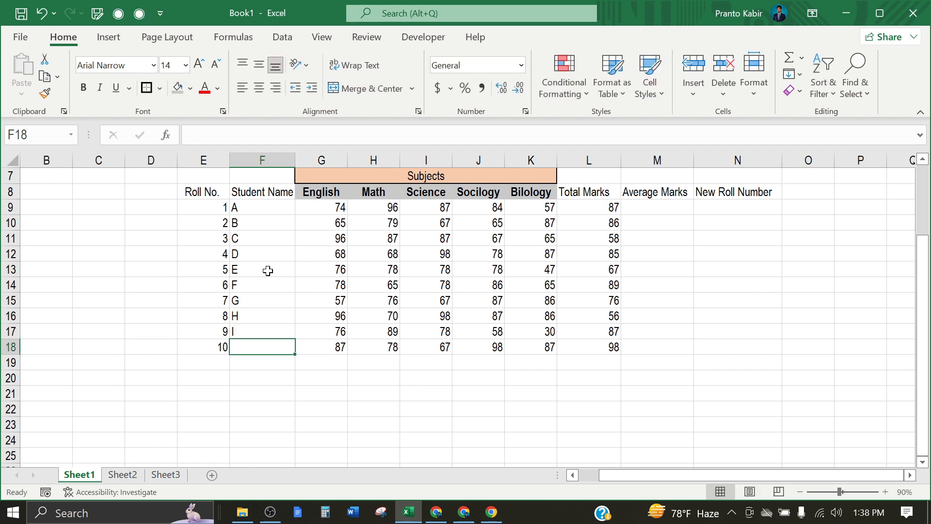
pyautogui.write('J')
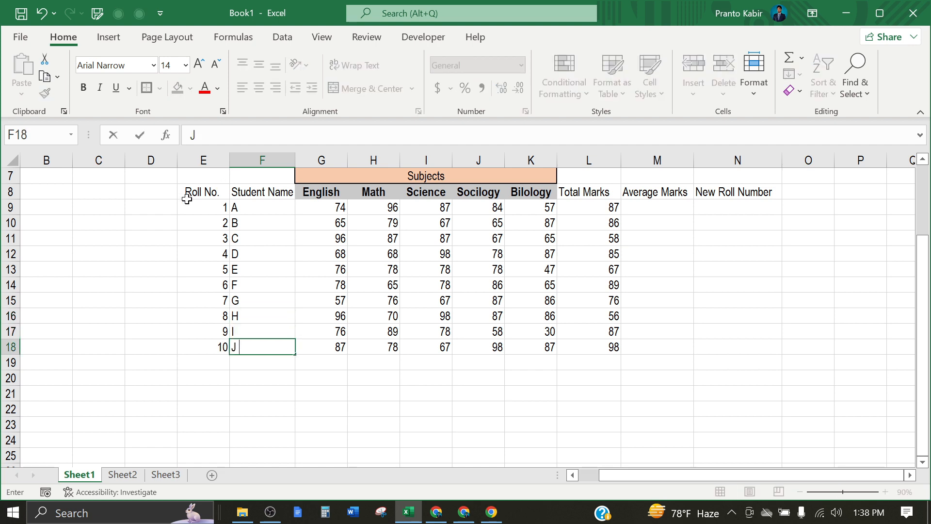
# Center all the student data in E9:L18 horizontally
pyautogui.moveTo(196, 208); pyautogui.dragTo(617, 350)
pyautogui.click(260, 92)
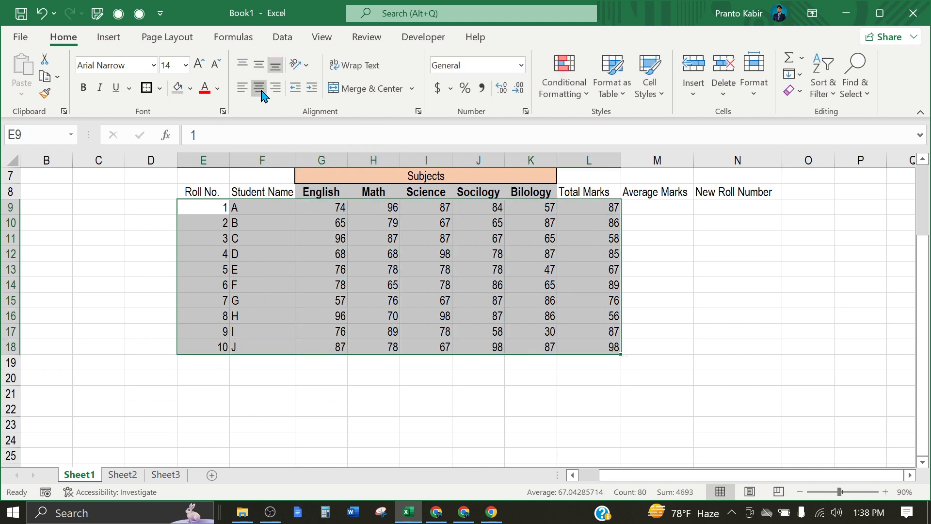
pyautogui.click(290, 377)
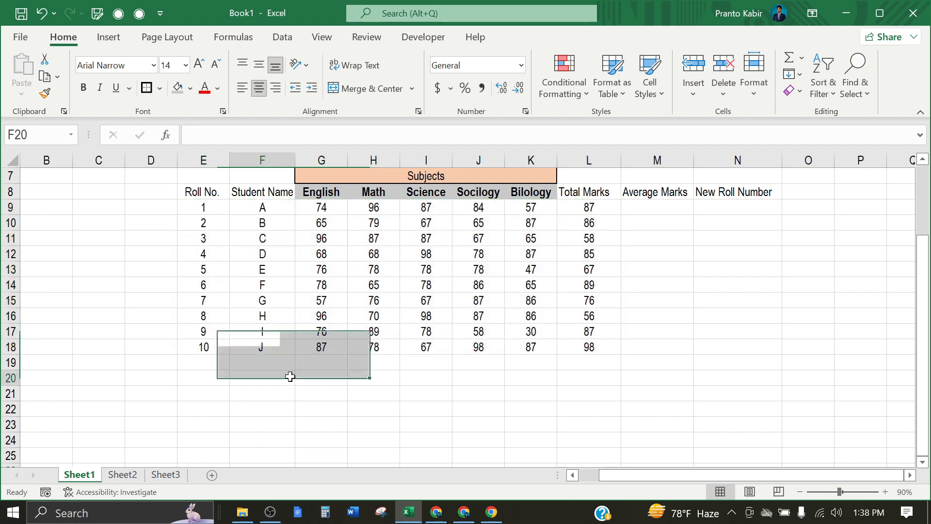
pyautogui.scroll(2, 557, 318)
pyautogui.scroll(-2, 601, 303)
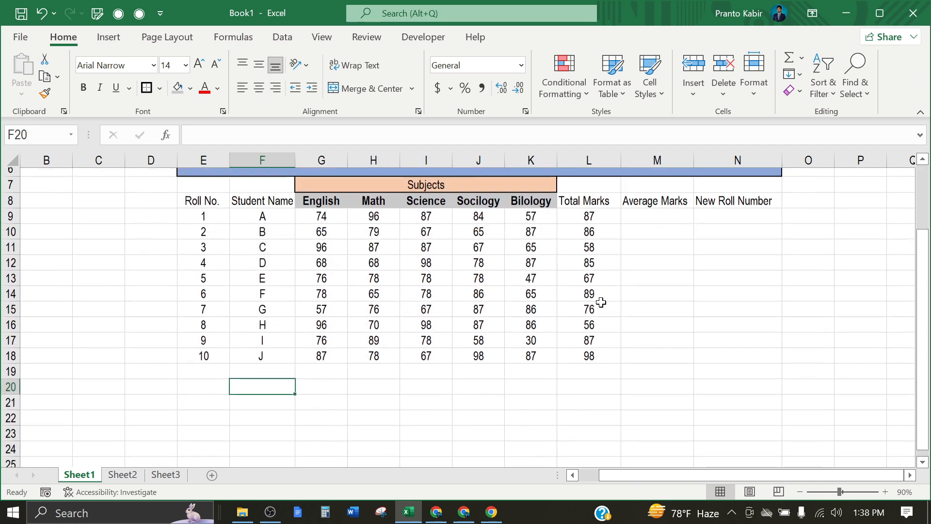
# Clear both the contents and the formatting of the Total Marks values in L9:L18
pyautogui.click(600, 208)
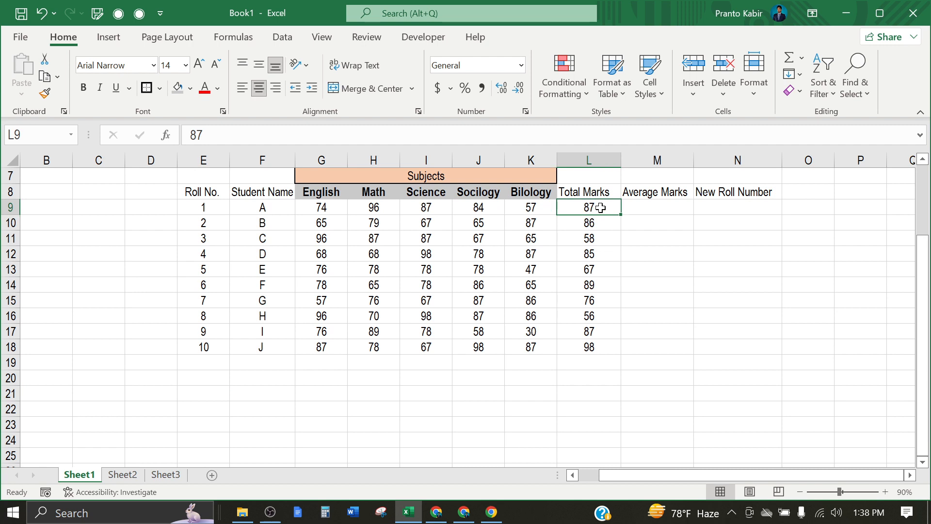
pyautogui.moveTo(591, 208); pyautogui.dragTo(601, 348)
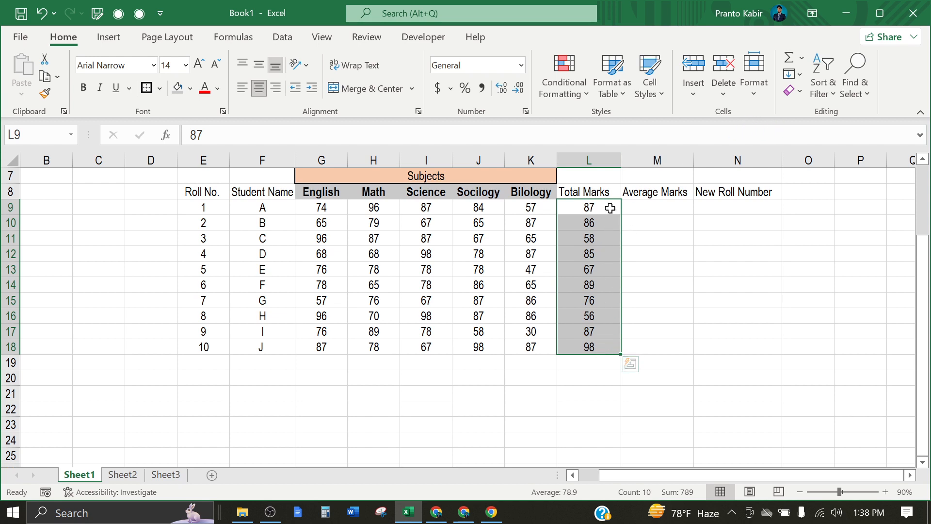
pyautogui.click(799, 96)
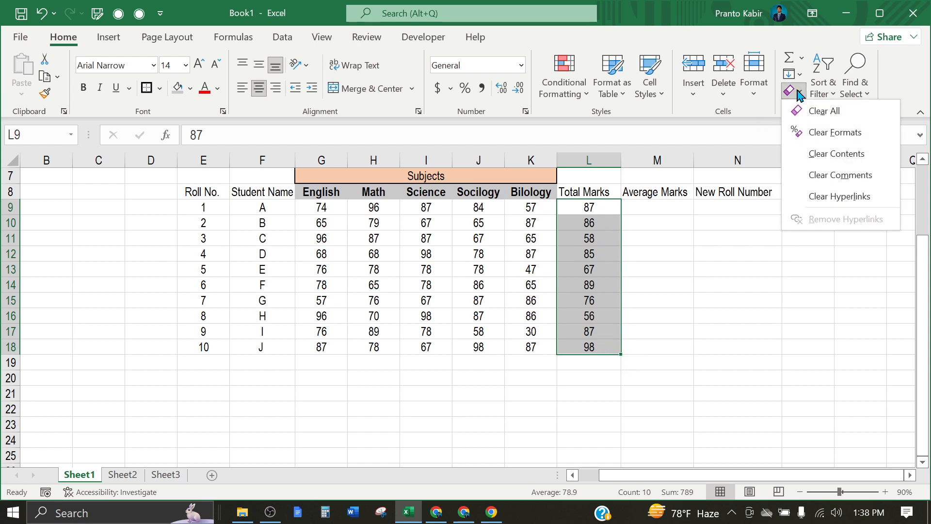
pyautogui.click(820, 113)
pyautogui.click(640, 283)
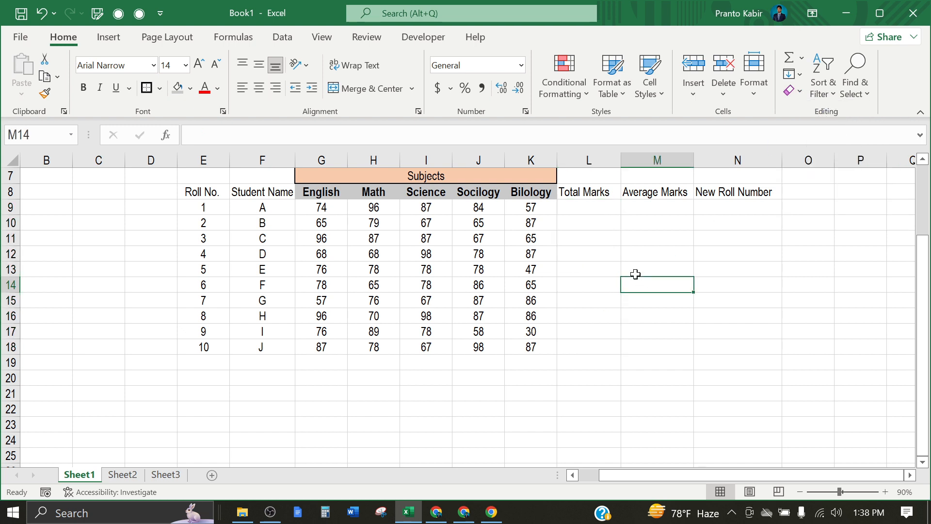
# Calculate the first student's Total Marks in cell L9 with the formula =SUM(G9:K9)
pyautogui.click(601, 216)
pyautogui.click(601, 210)
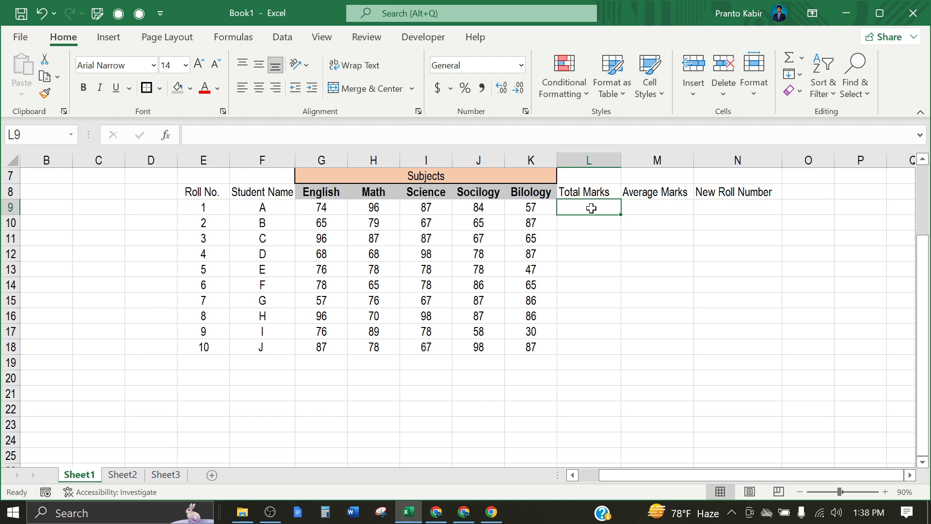
pyautogui.doubleClick(591, 208)
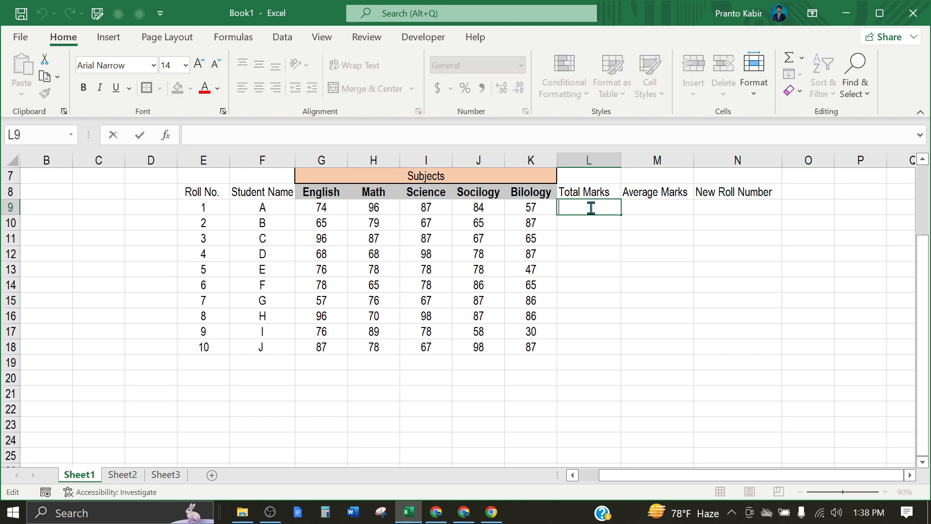
pyautogui.write('=')
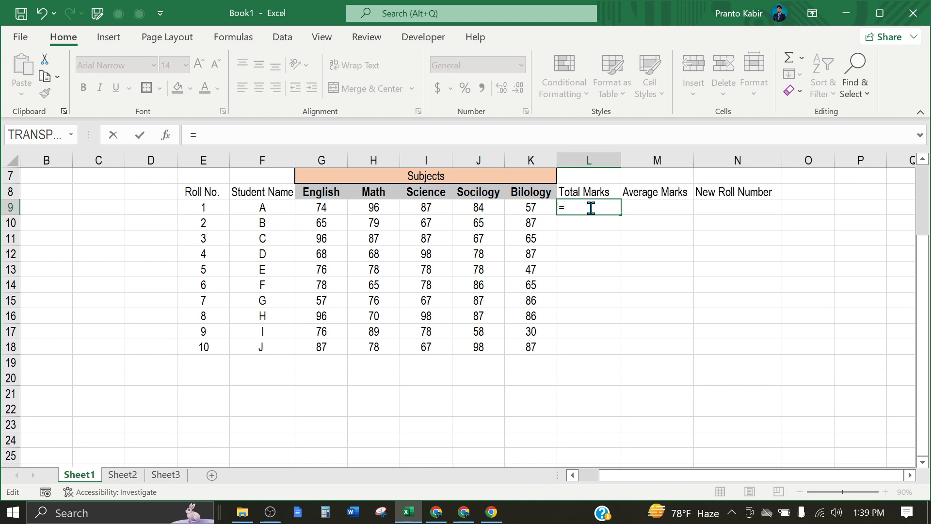
pyautogui.write('sum(')
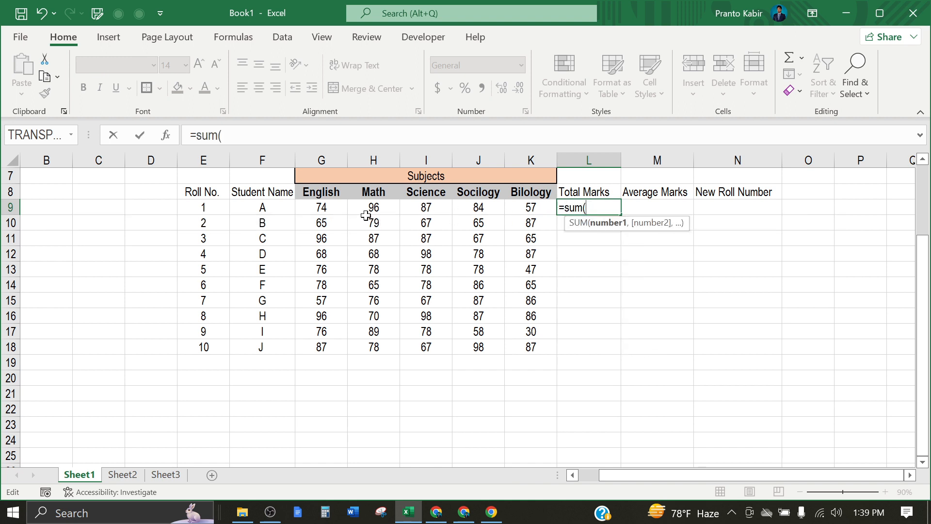
pyautogui.moveTo(322, 207); pyautogui.dragTo(532, 208)
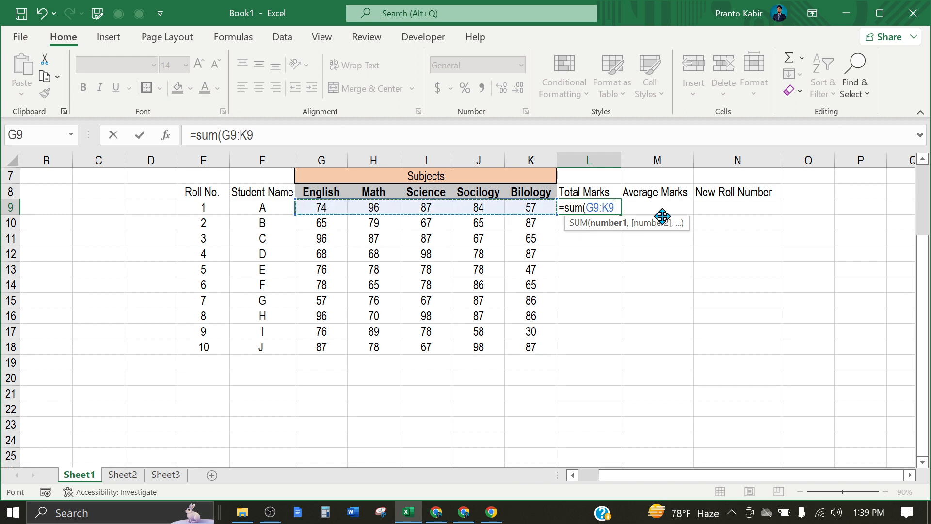
pyautogui.write(')')
pyautogui.press('Return')
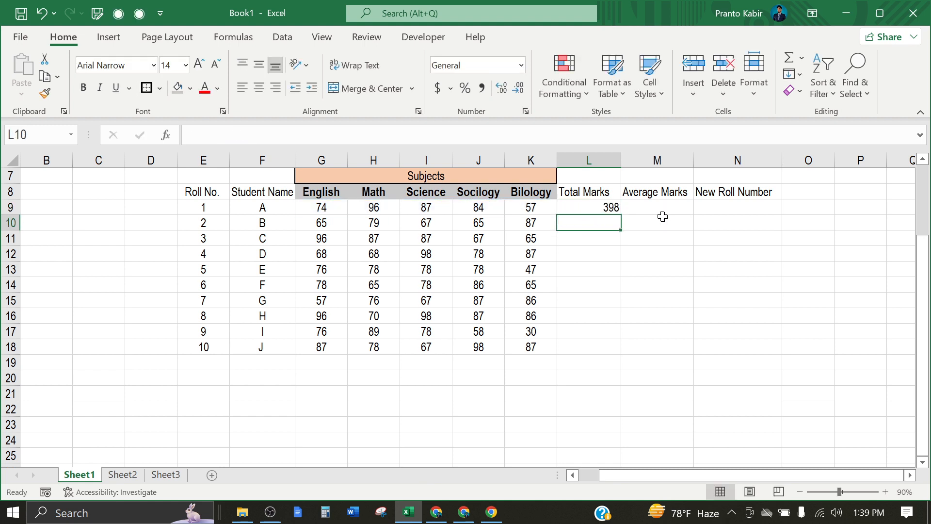
# Fill the Total Marks formula from L9 down to L18 for all the students
pyautogui.click(596, 211)
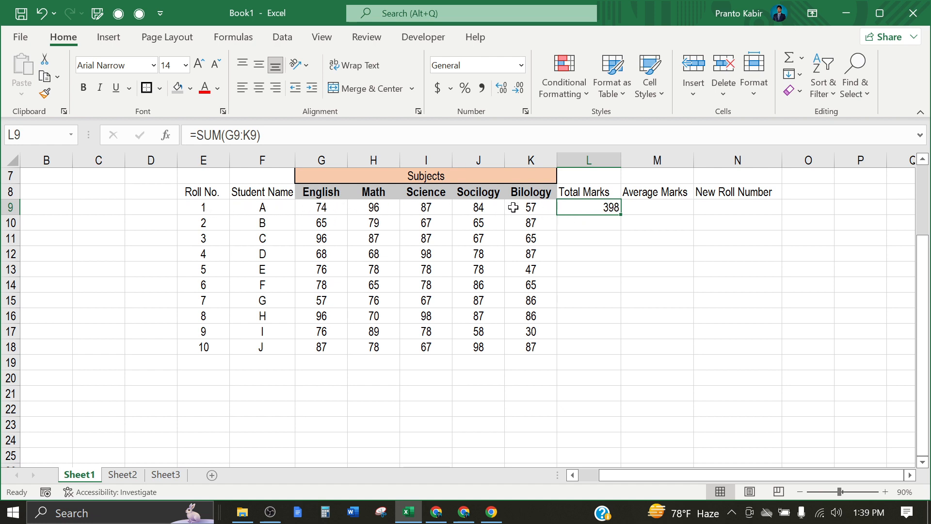
pyautogui.click(588, 225)
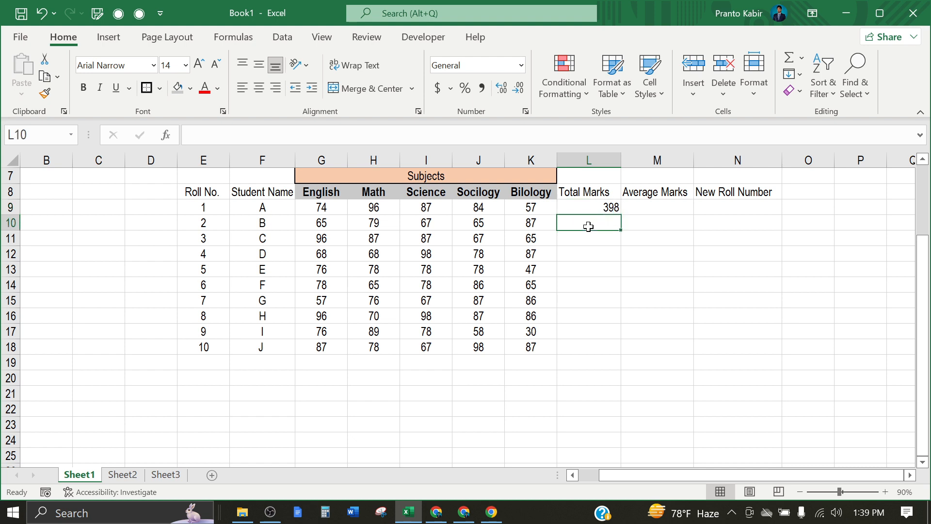
pyautogui.click(597, 208)
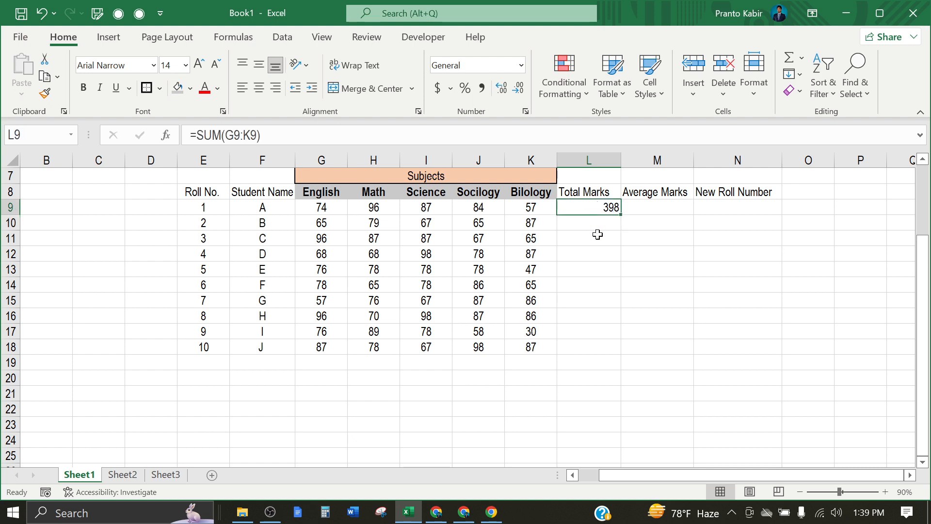
pyautogui.click(580, 351)
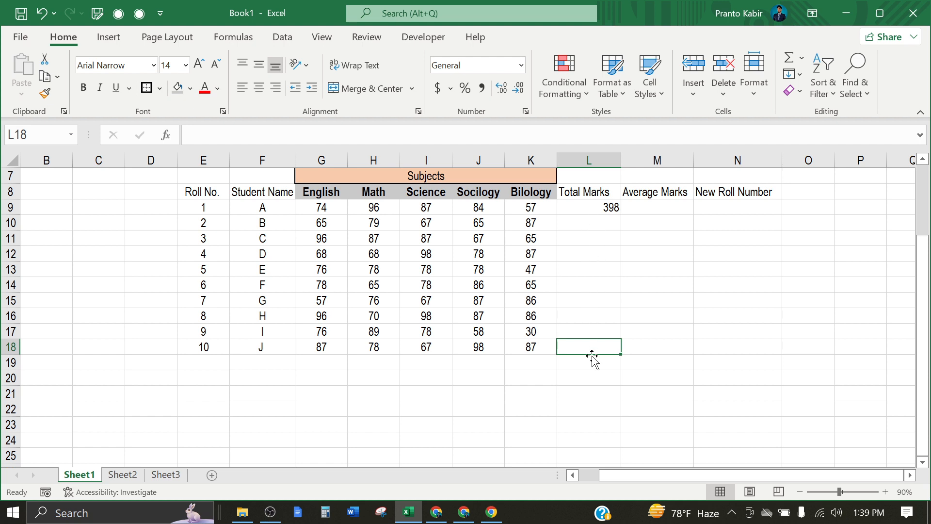
pyautogui.click(594, 212)
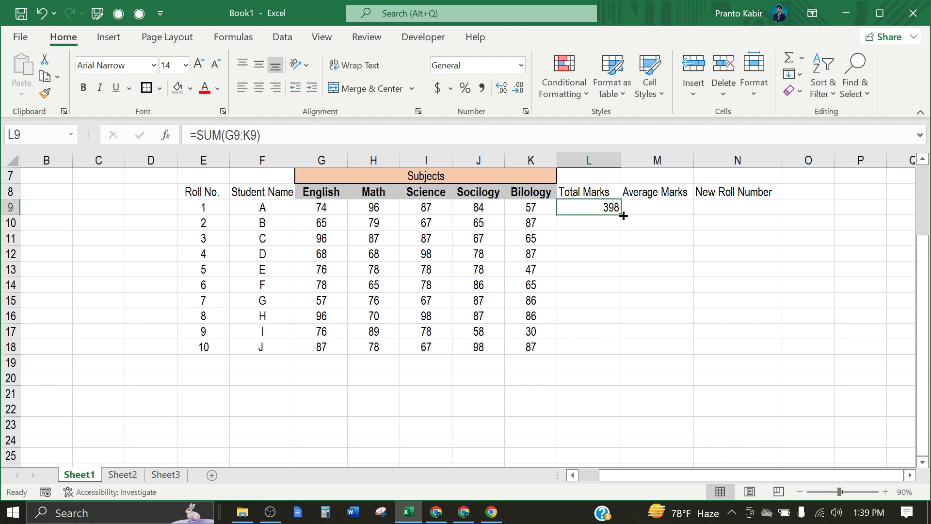
pyautogui.moveTo(624, 215); pyautogui.dragTo(629, 356)
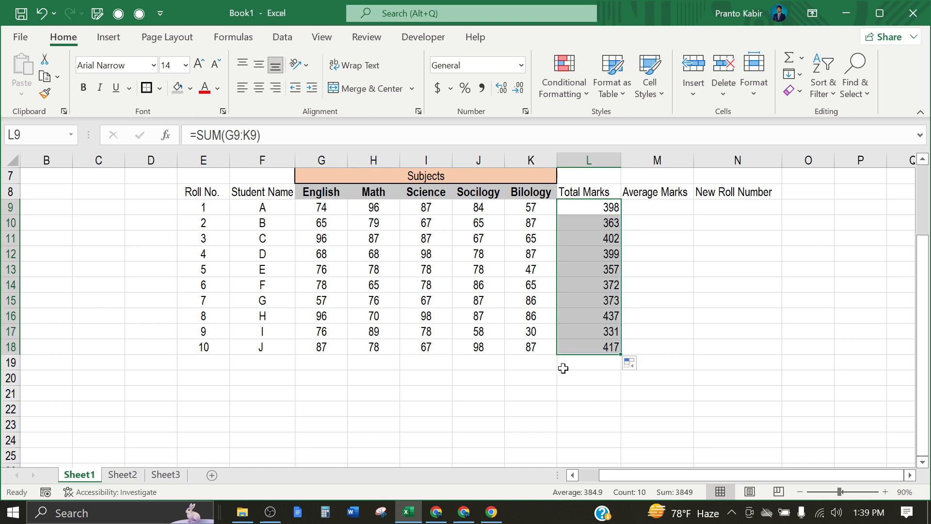
# Examine the formulas in the filled Total Marks cells to see which row range each one sums
pyautogui.click(592, 211)
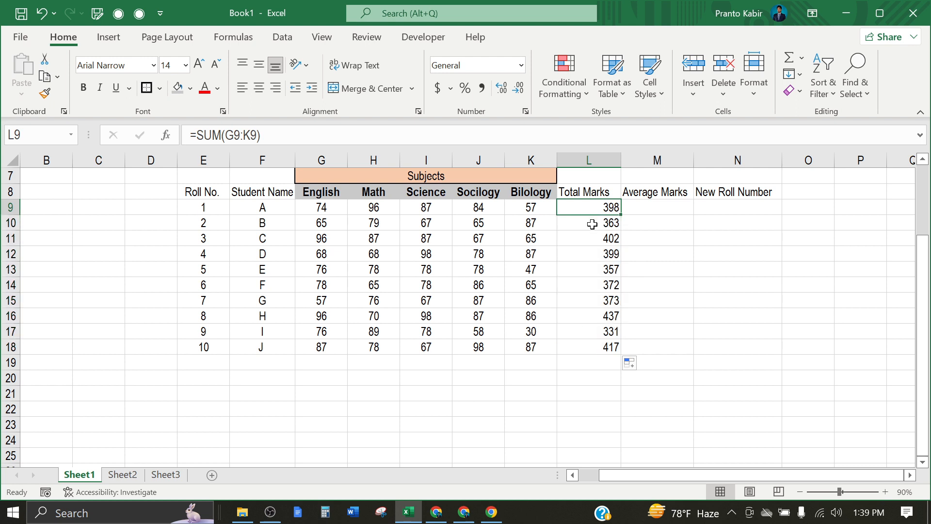
pyautogui.click(593, 224)
pyautogui.click(592, 239)
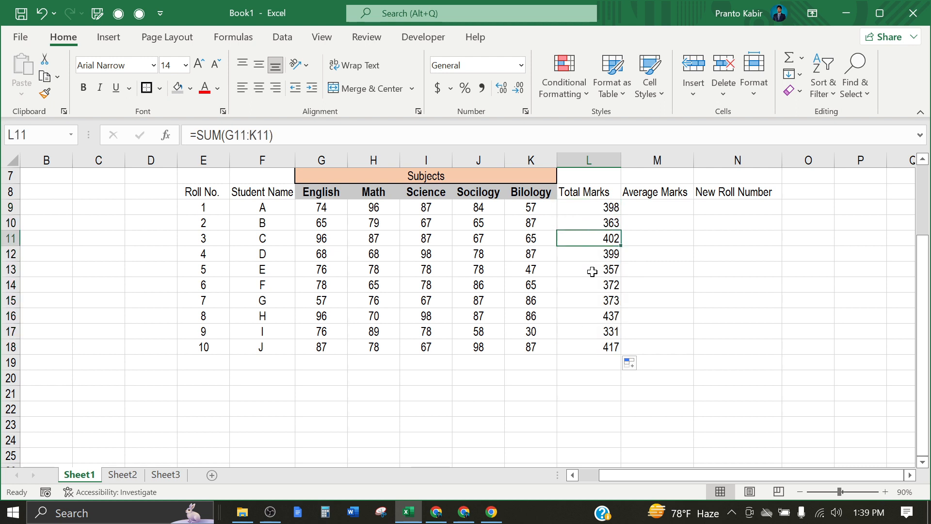
pyautogui.click(592, 270)
pyautogui.click(591, 300)
pyautogui.click(591, 315)
pyautogui.click(591, 332)
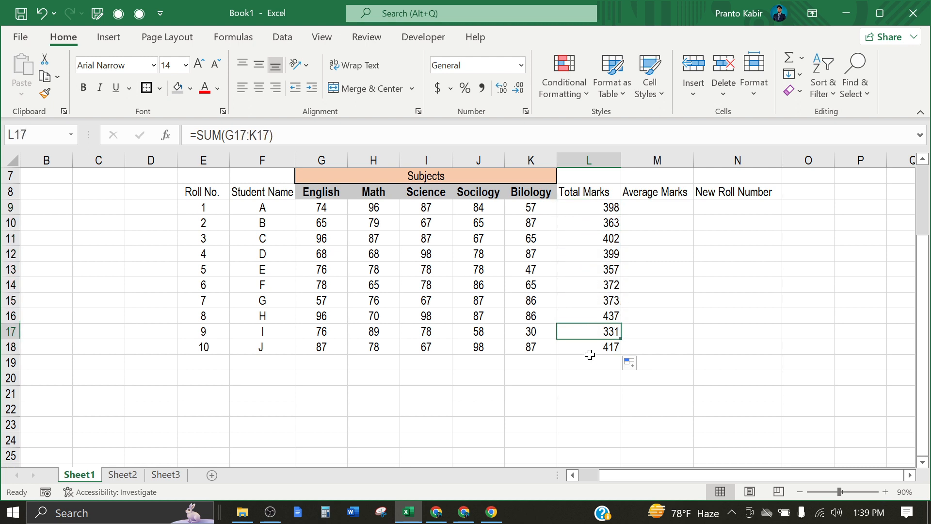
pyautogui.click(592, 361)
# Calculate the first student's Average Marks in cell M9 with the formula =AVERAGE(G9:K9)
pyautogui.click(652, 207)
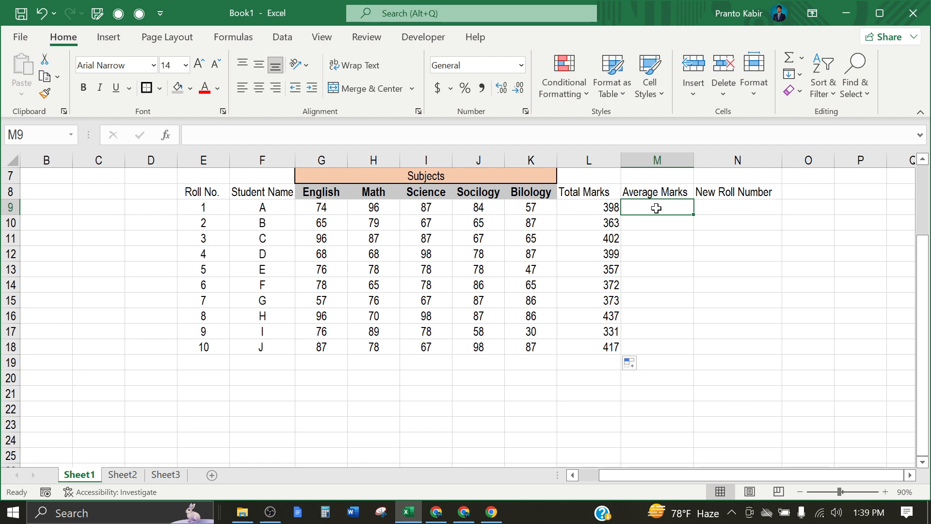
pyautogui.write('=')
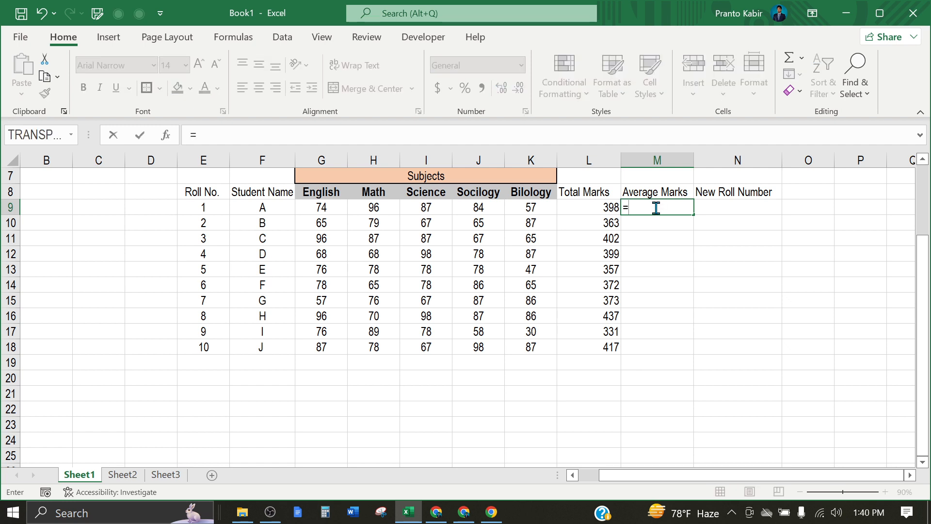
pyautogui.write('averga')
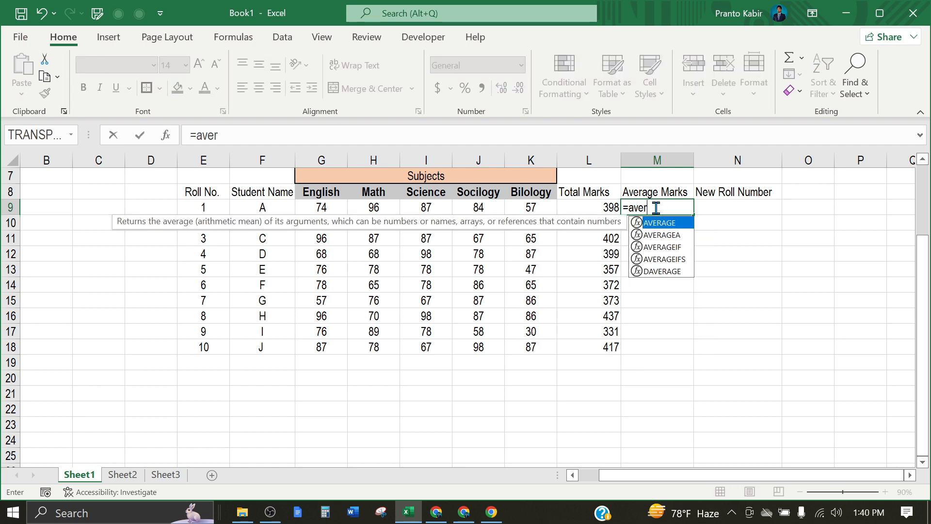
pyautogui.press('BackSpace')
pyautogui.doubleClick(669, 226)
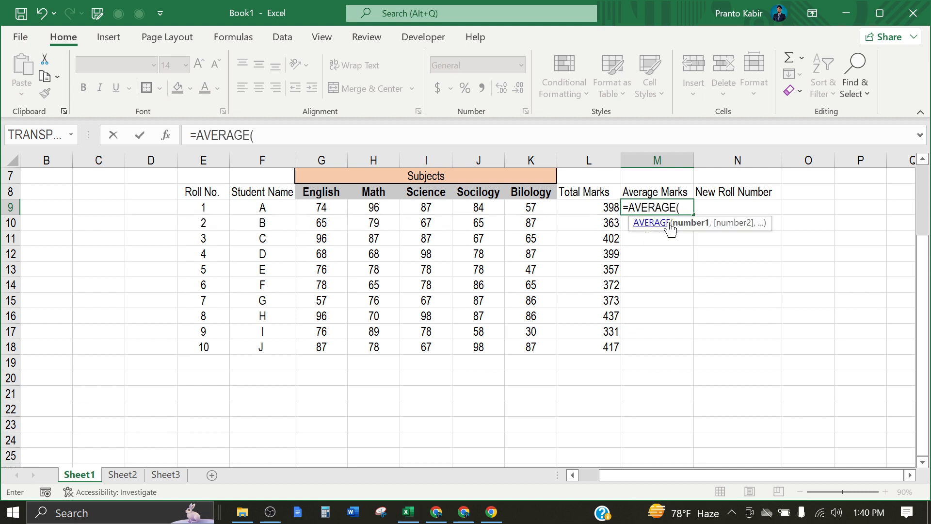
pyautogui.click(321, 208)
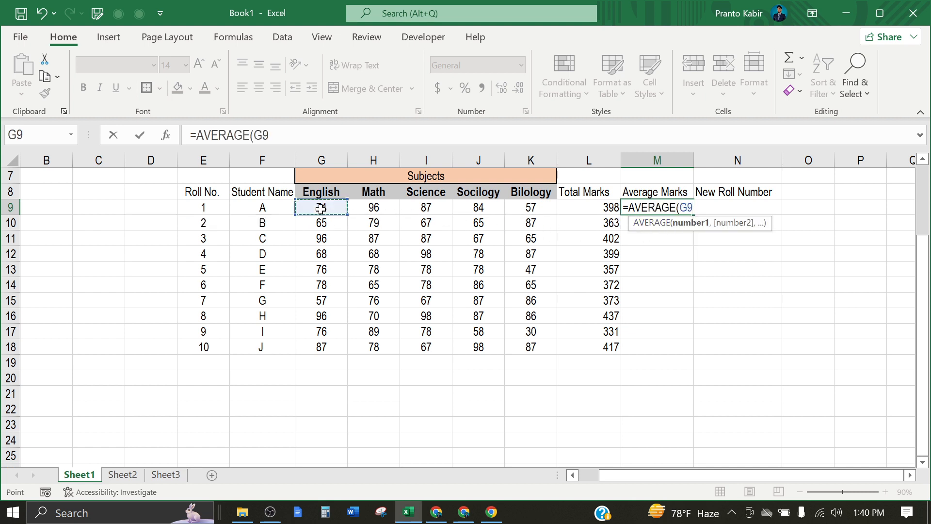
pyautogui.moveTo(321, 208); pyautogui.dragTo(539, 209)
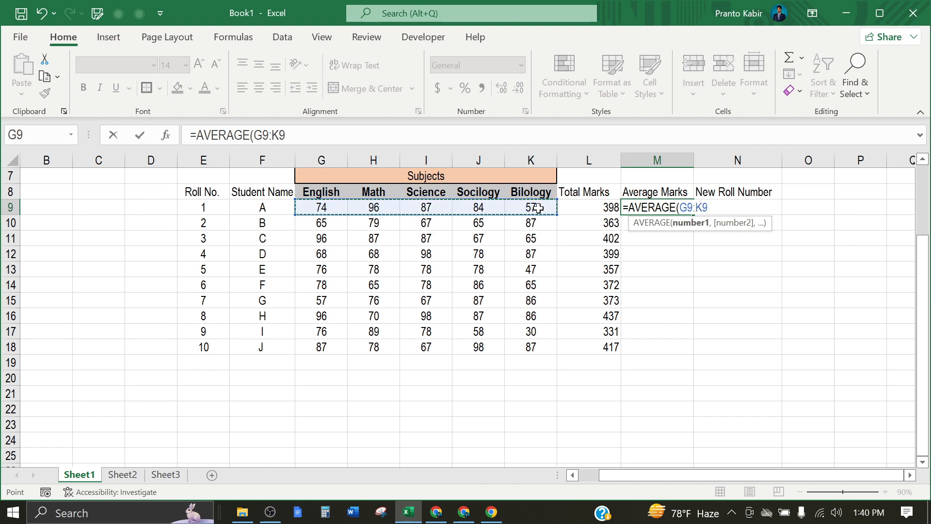
pyautogui.write(')')
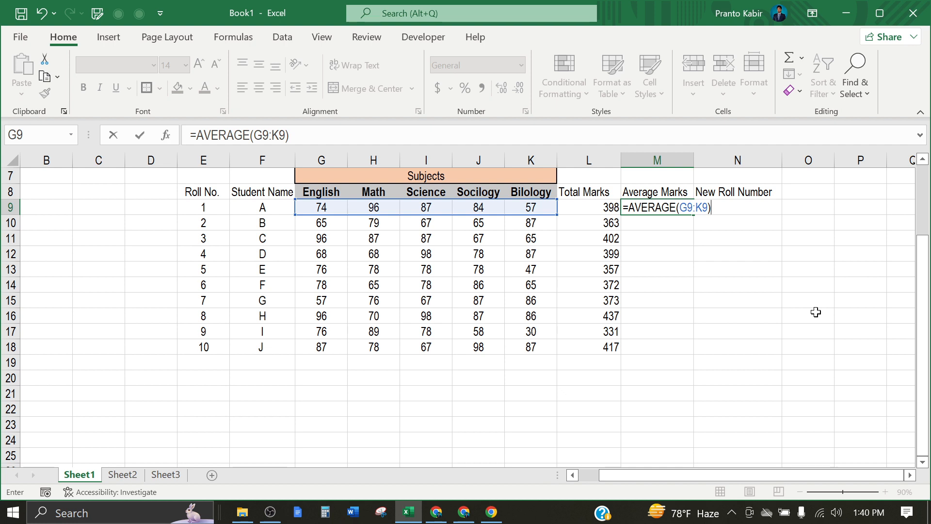
pyautogui.press('Return')
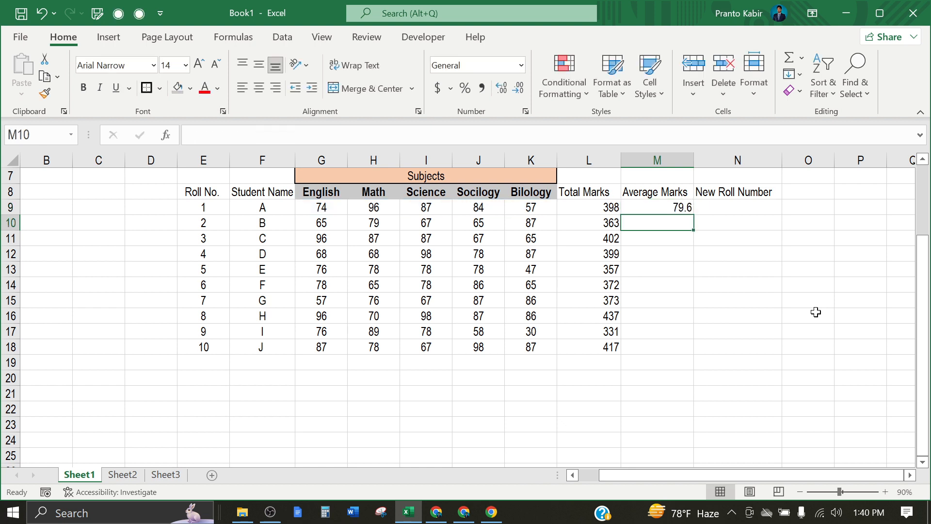
# Fill the Average Marks formula from M9 down to M18 for all the students
pyautogui.click(669, 208)
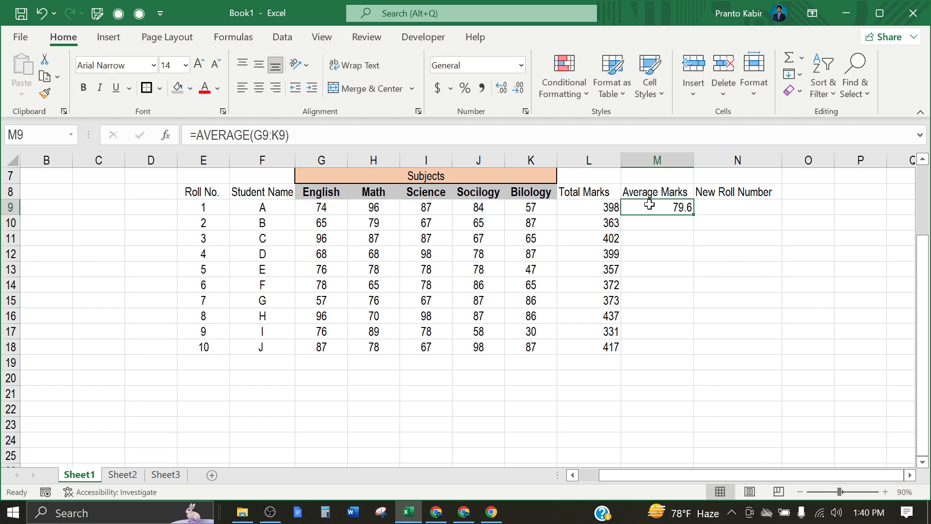
pyautogui.moveTo(696, 215); pyautogui.dragTo(686, 349)
pyautogui.click(764, 328)
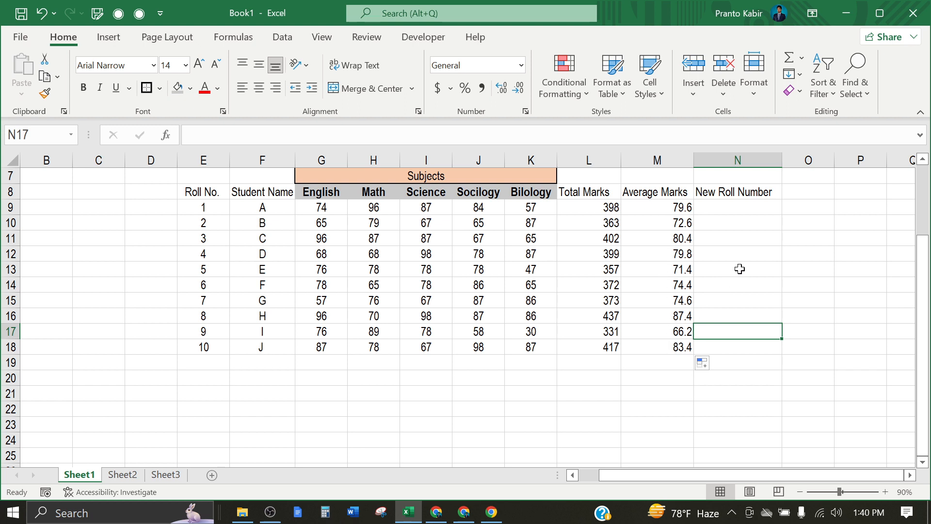
pyautogui.click(733, 284)
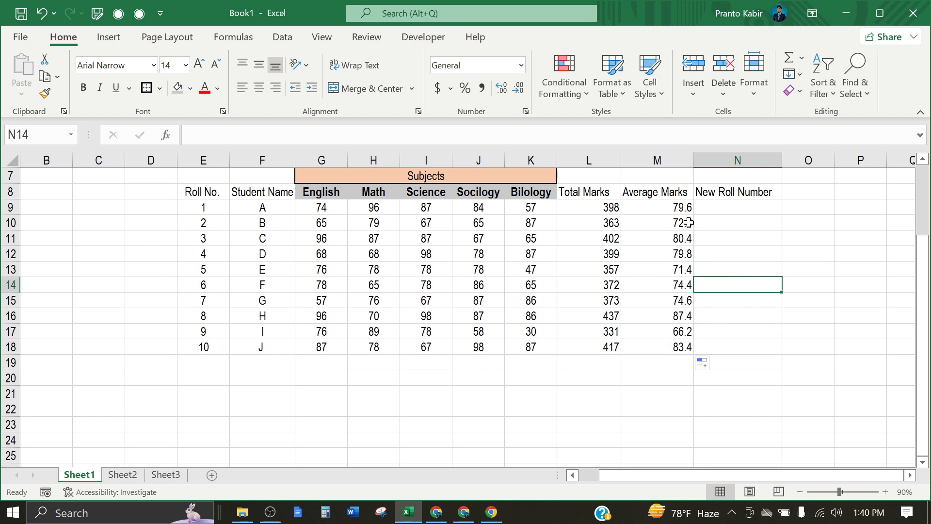
pyautogui.click(684, 208)
pyautogui.scroll(2, 704, 228)
pyautogui.scroll(-2, 721, 304)
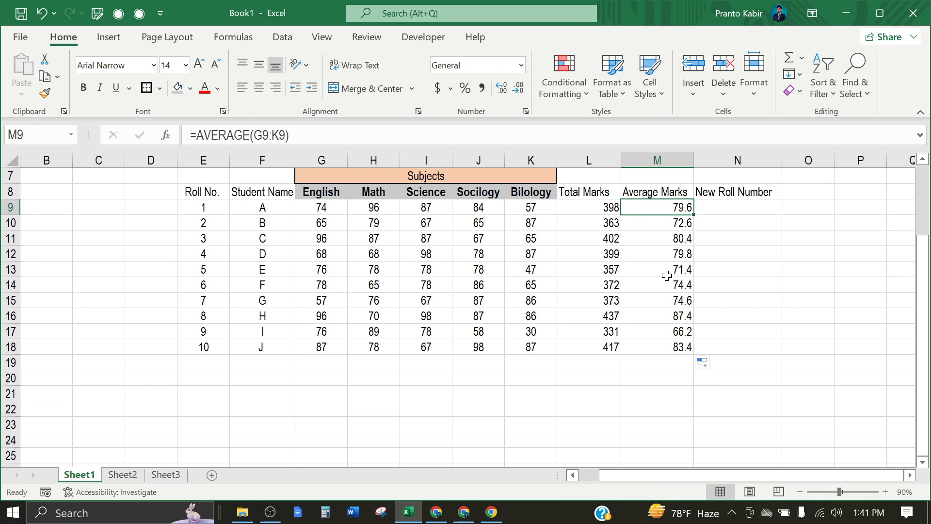
pyautogui.scroll(2, 667, 275)
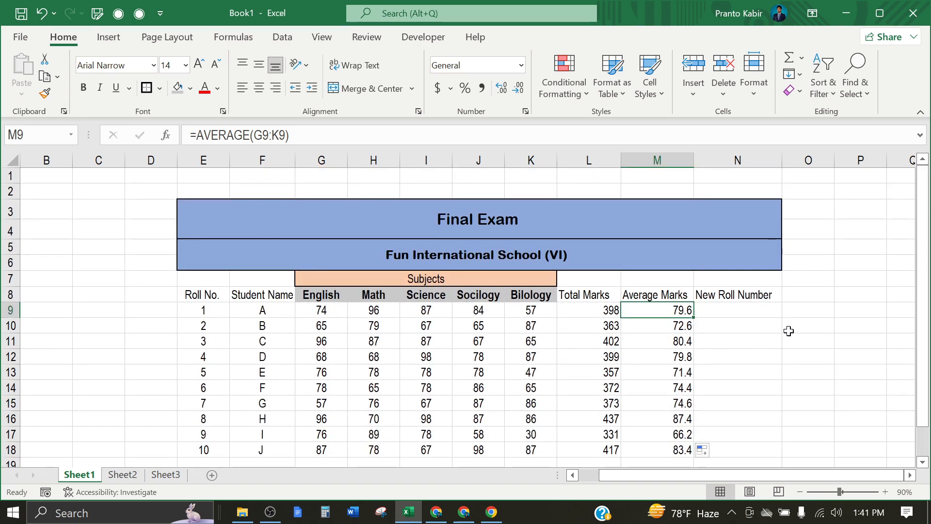
pyautogui.scroll(-2, 789, 330)
pyautogui.scroll(2, 789, 328)
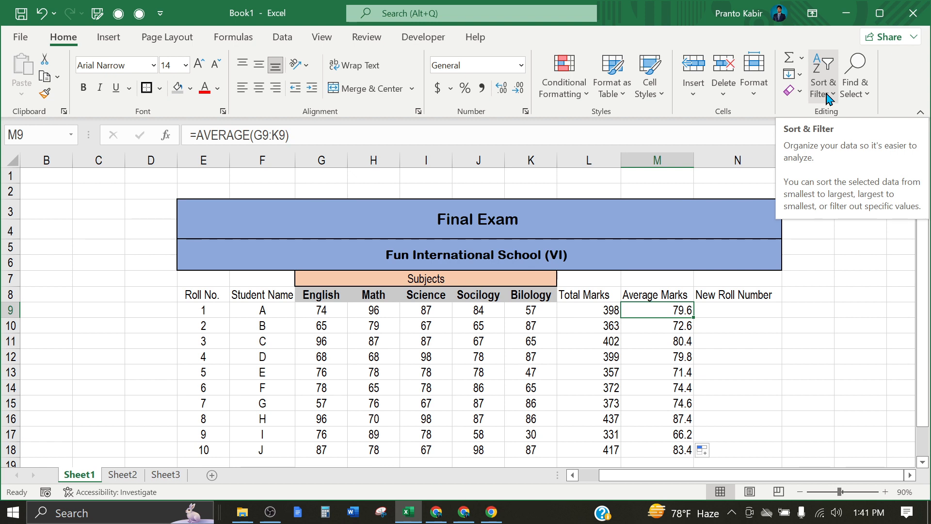
# Add filters to the header cells E8:M8, from Roll No. to Average Marks
pyautogui.click(108, 37)
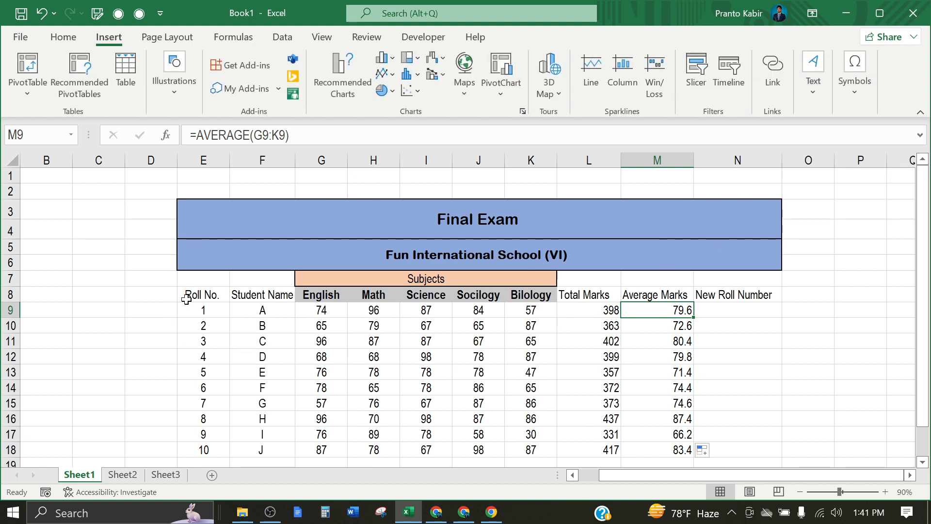
pyautogui.moveTo(202, 294); pyautogui.dragTo(690, 296)
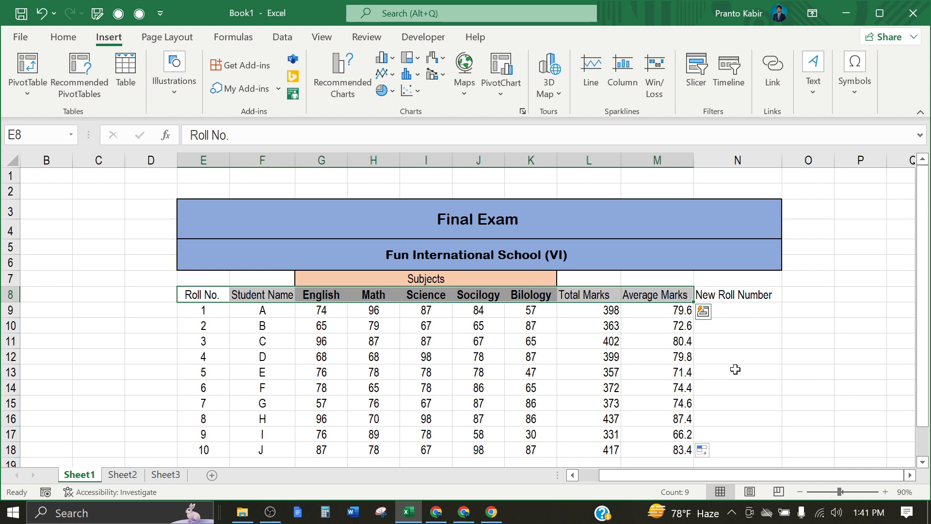
pyautogui.click(61, 39)
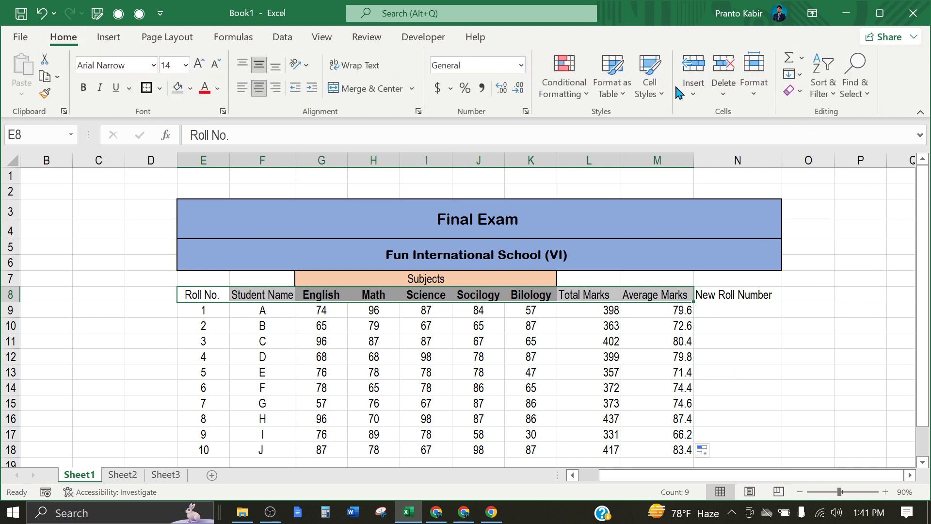
pyautogui.click(823, 83)
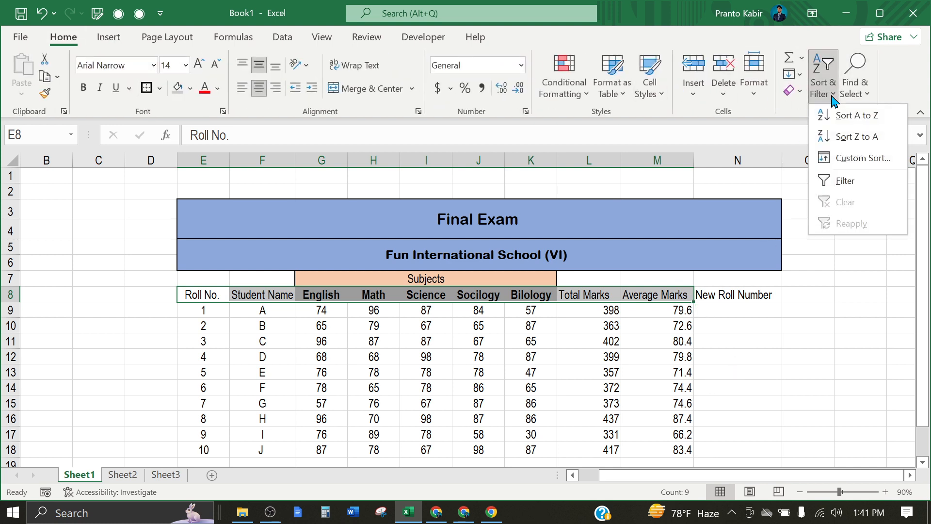
pyautogui.click(848, 181)
pyautogui.click(741, 357)
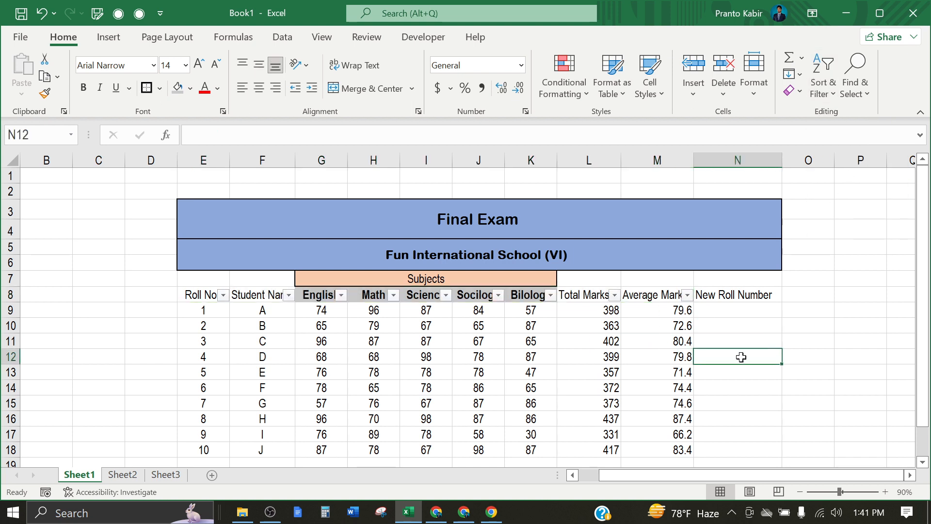
# Sort the student rows by Average Marks from largest to smallest
pyautogui.click(688, 294)
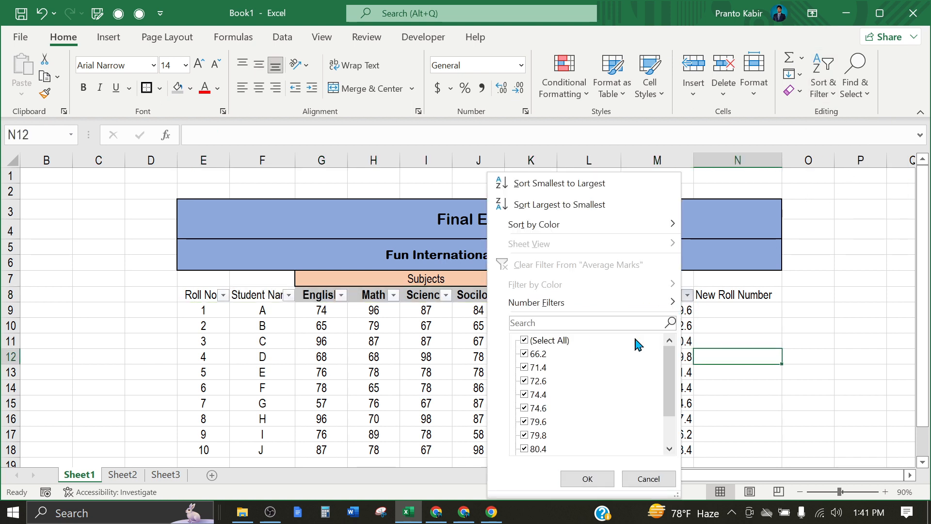
pyautogui.scroll(-1, 601, 363)
pyautogui.scroll(1, 613, 395)
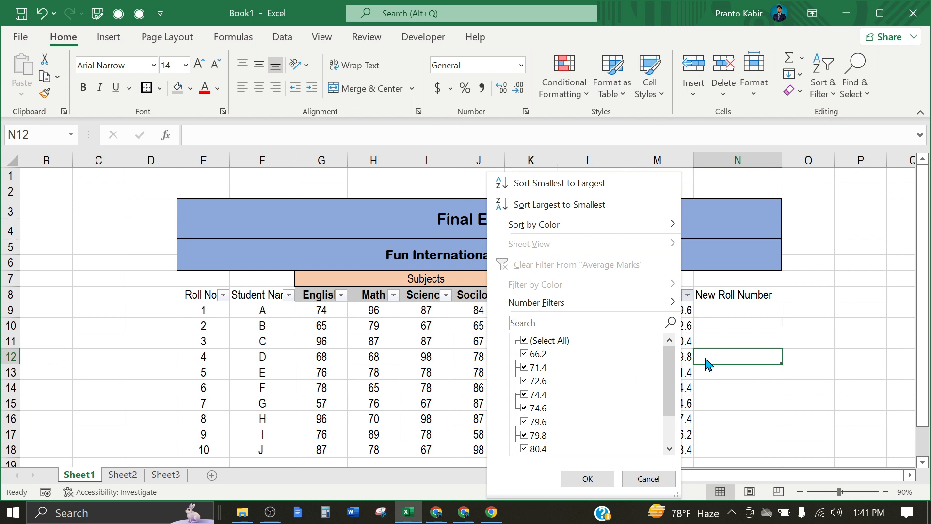
pyautogui.click(587, 478)
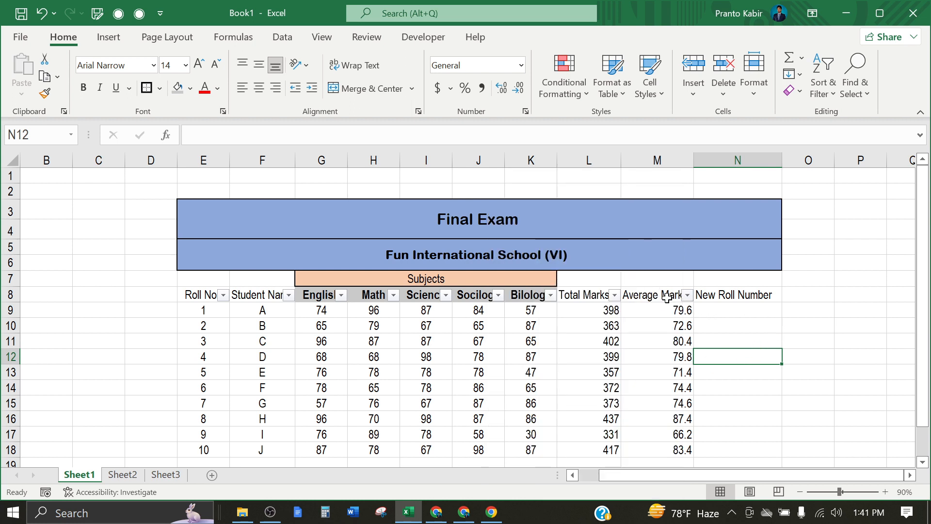
pyautogui.click(687, 296)
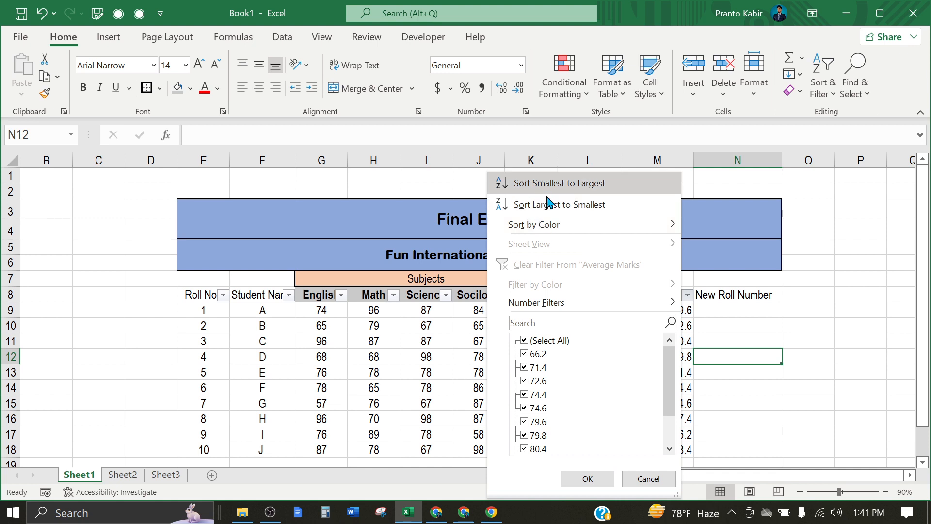
pyautogui.click(608, 204)
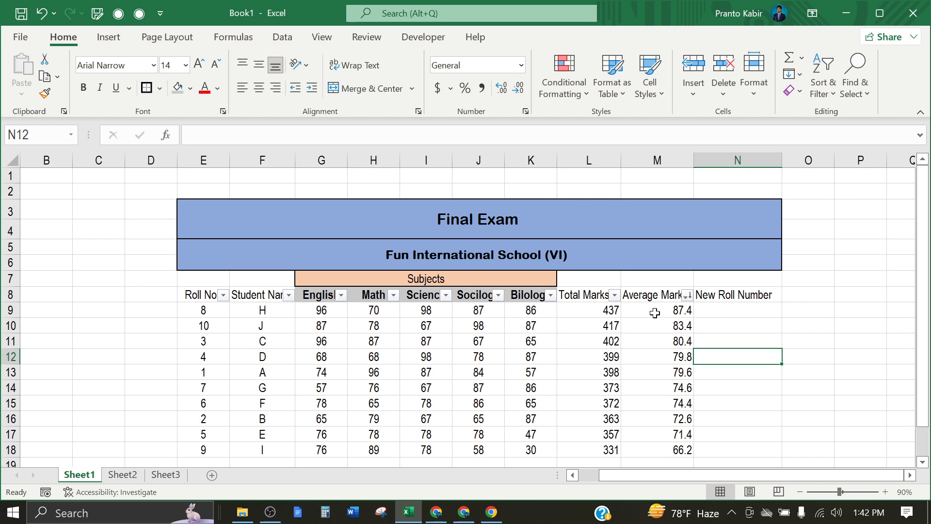
# Enter the new roll numbers 1, 2 and 3 in cells N9 to N11 under New Roll Number
pyautogui.click(750, 309)
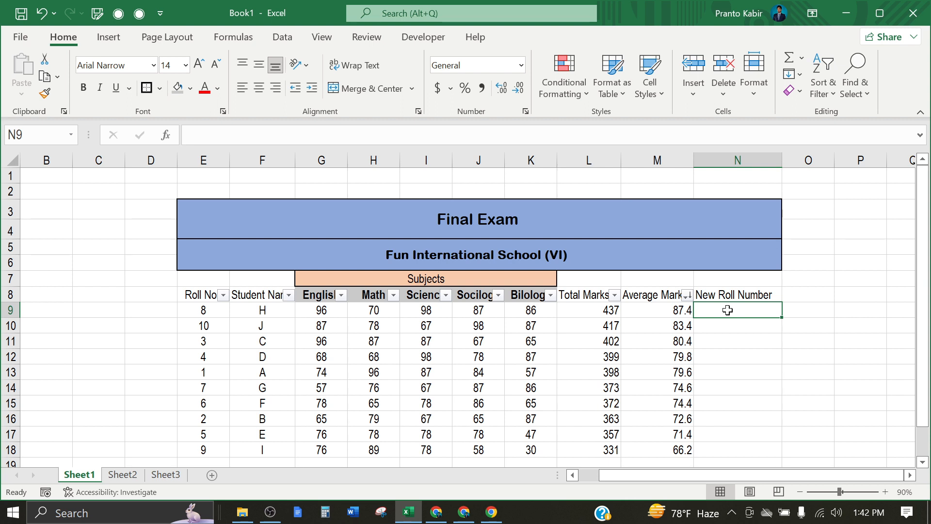
pyautogui.click(748, 353)
pyautogui.click(742, 295)
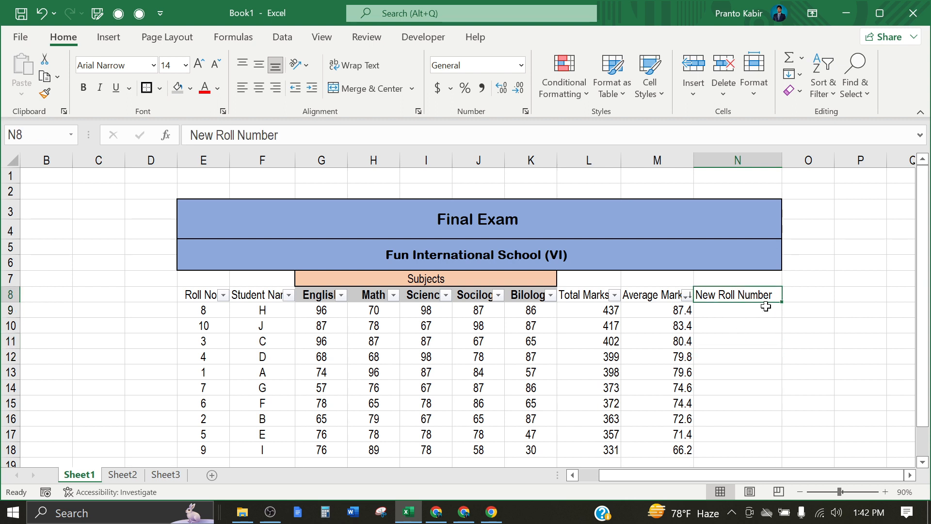
pyautogui.click(766, 310)
pyautogui.write('1')
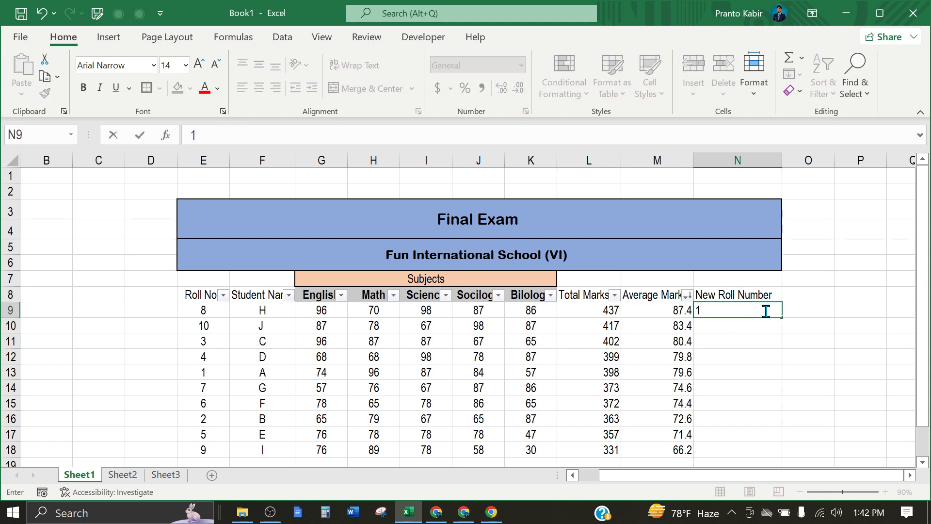
pyautogui.press('Return')
pyautogui.write('2')
pyautogui.press('Return')
pyautogui.write('3')
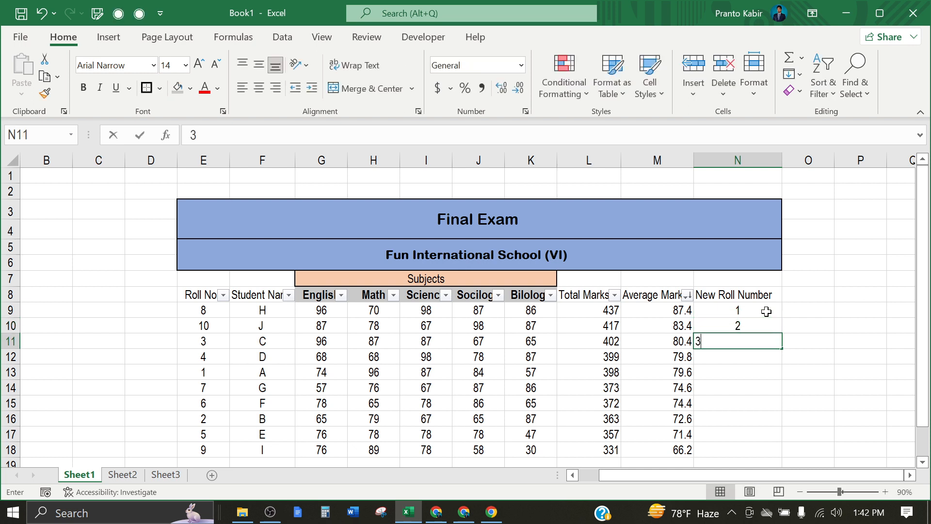
pyautogui.press('Return')
# Extend the number series in N9:N11 down to N18 for the remaining students
pyautogui.moveTo(767, 311); pyautogui.dragTo(764, 342)
pyautogui.moveTo(923, 316); pyautogui.dragTo(924, 334)
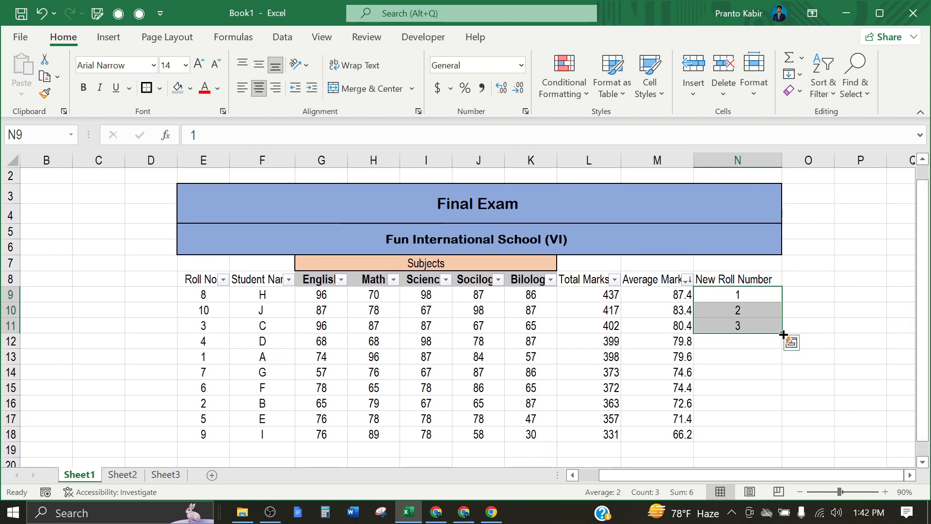
pyautogui.moveTo(783, 334); pyautogui.dragTo(781, 442)
pyautogui.click(845, 403)
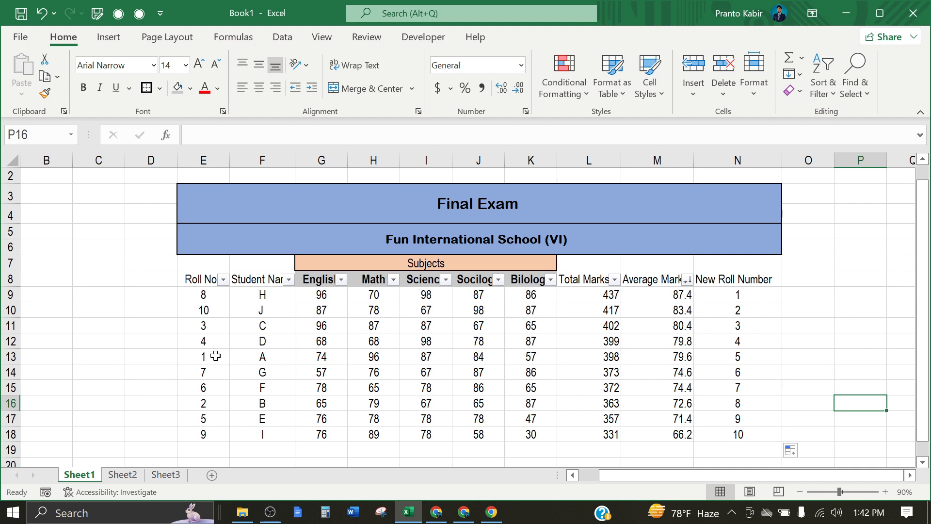
# Compare the students' old roll numbers in column E with their new roll numbers in column N
pyautogui.click(742, 359)
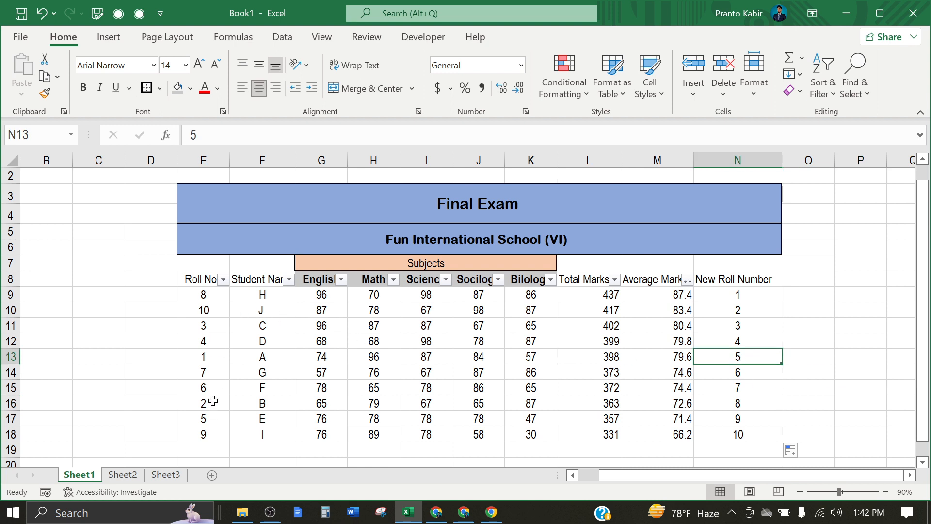
pyautogui.click(217, 313)
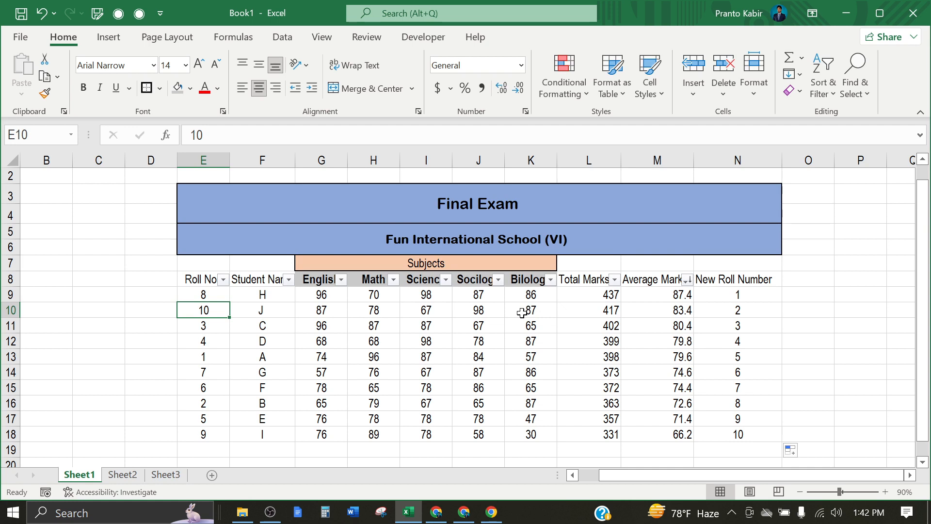
pyautogui.click(752, 310)
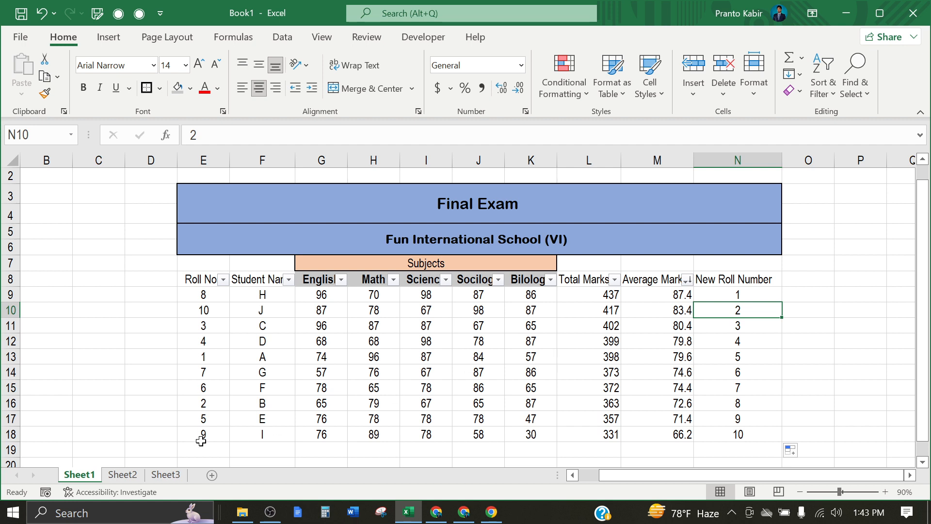
pyautogui.click(214, 360)
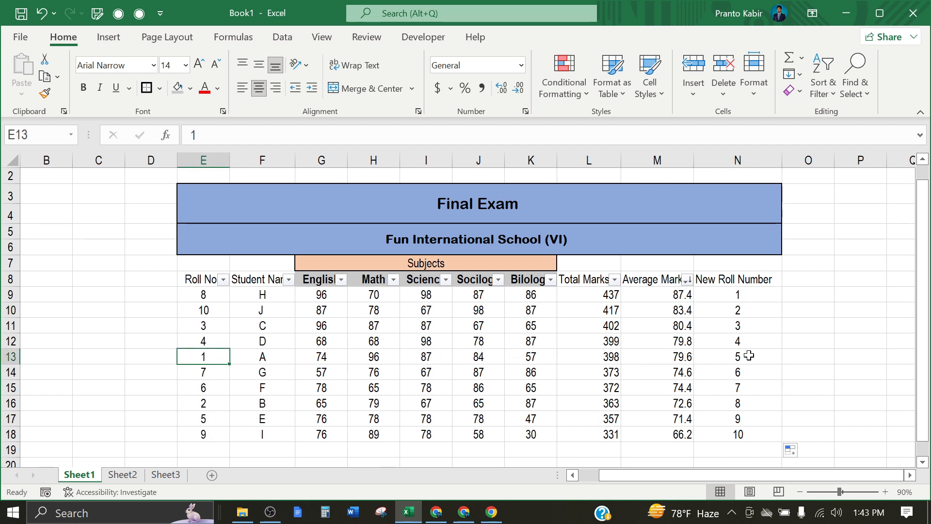
pyautogui.click(221, 404)
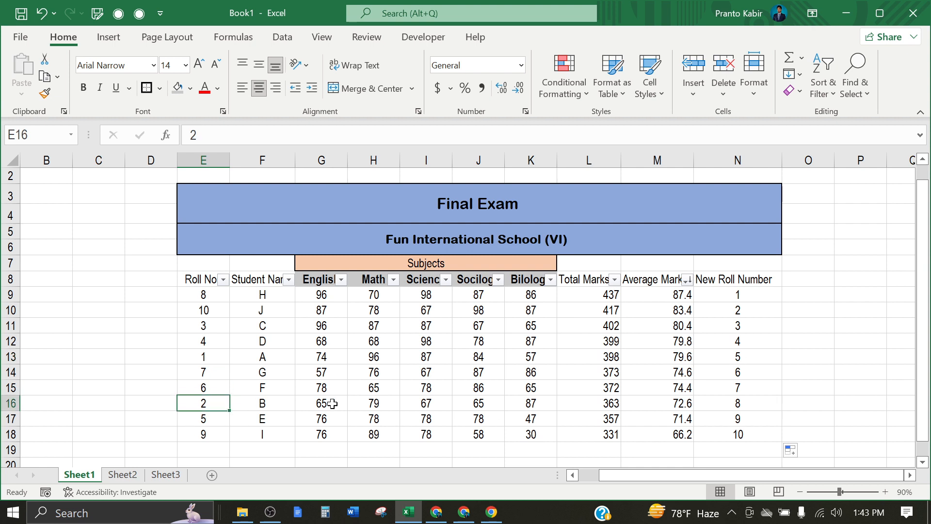
pyautogui.click(771, 405)
pyautogui.click(199, 405)
pyautogui.click(209, 300)
pyautogui.click(729, 294)
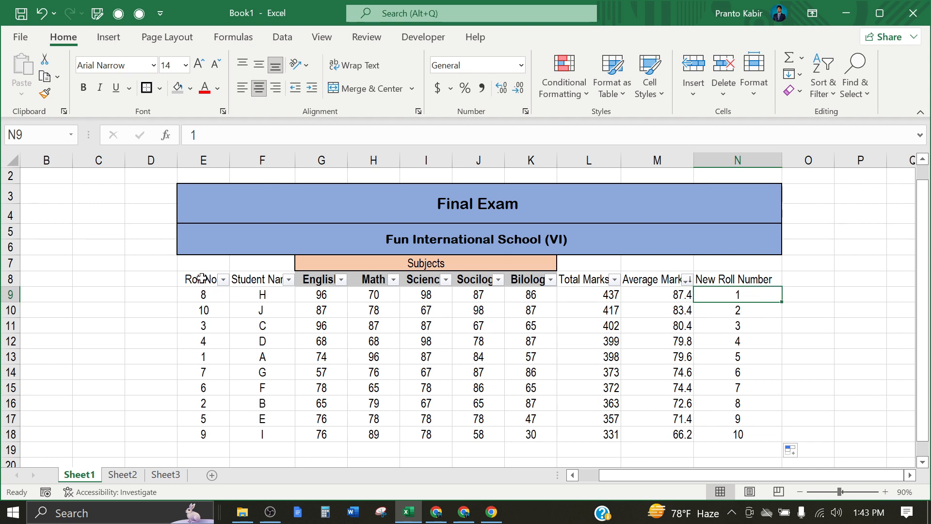
pyautogui.click(576, 268)
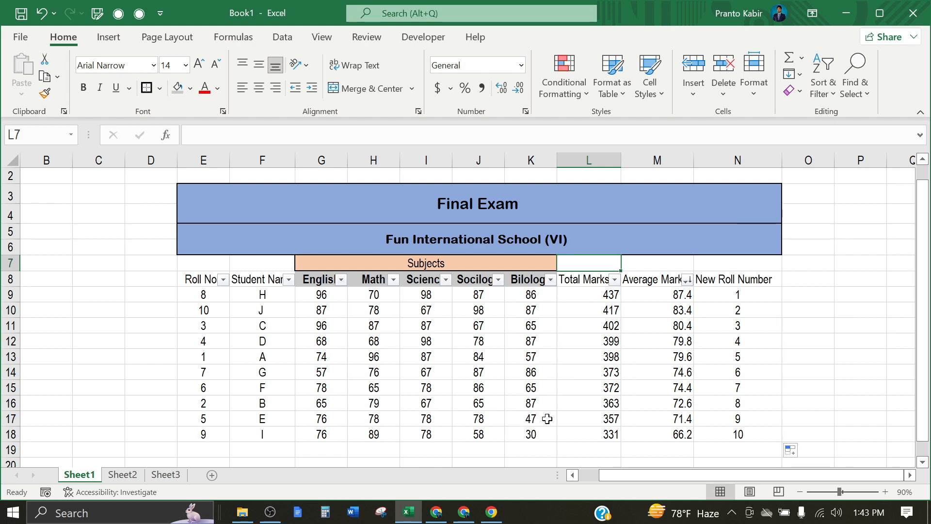
pyautogui.click(816, 293)
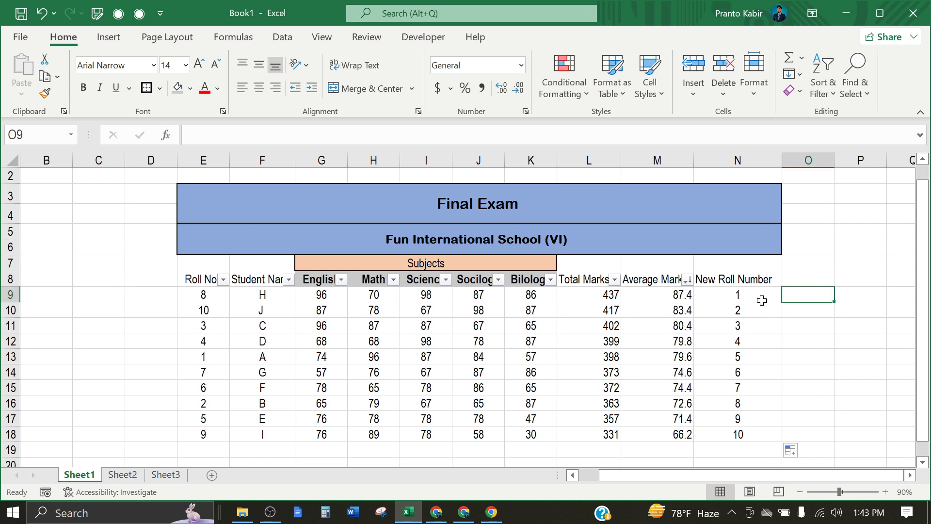
pyautogui.click(810, 280)
pyautogui.click(809, 297)
pyautogui.click(803, 323)
pyautogui.click(812, 298)
pyautogui.click(109, 38)
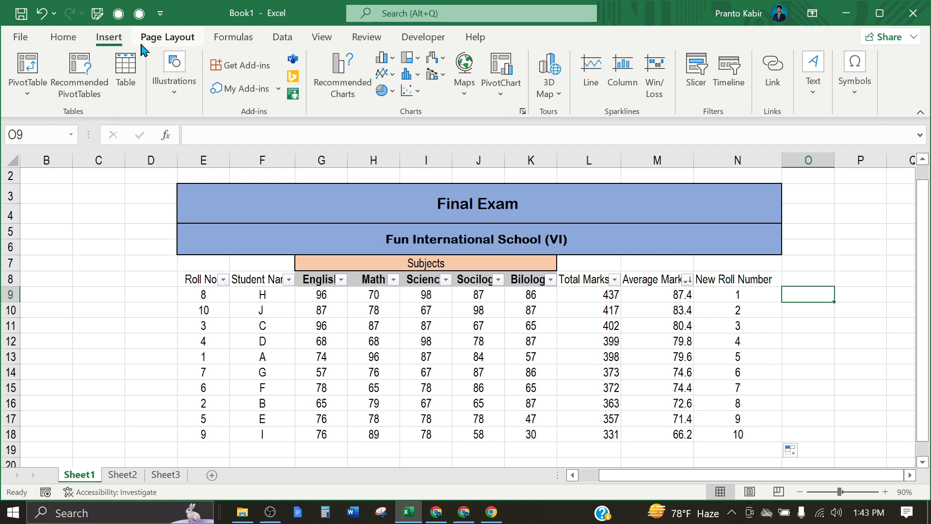
pyautogui.click(849, 373)
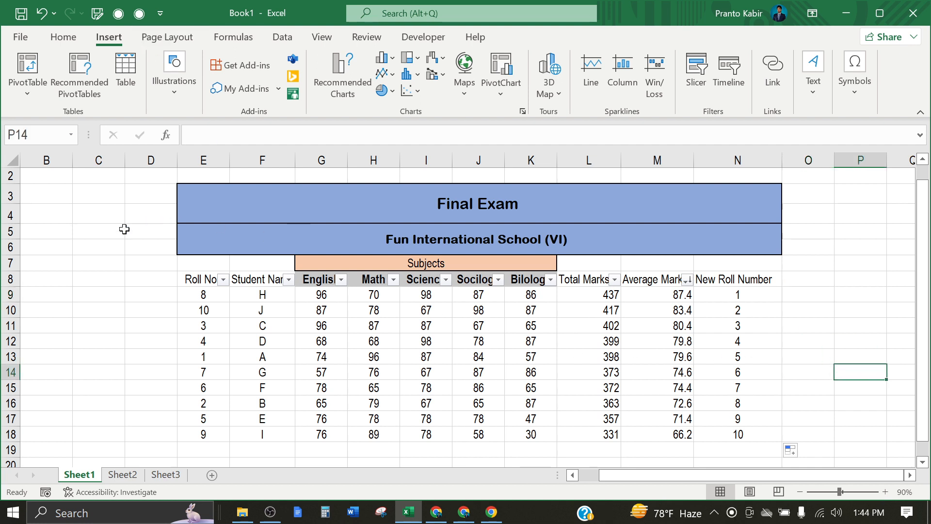
# Auto-fit the widths of columns E to N to the header texts in E8:N8
pyautogui.moveTo(203, 283); pyautogui.dragTo(776, 283)
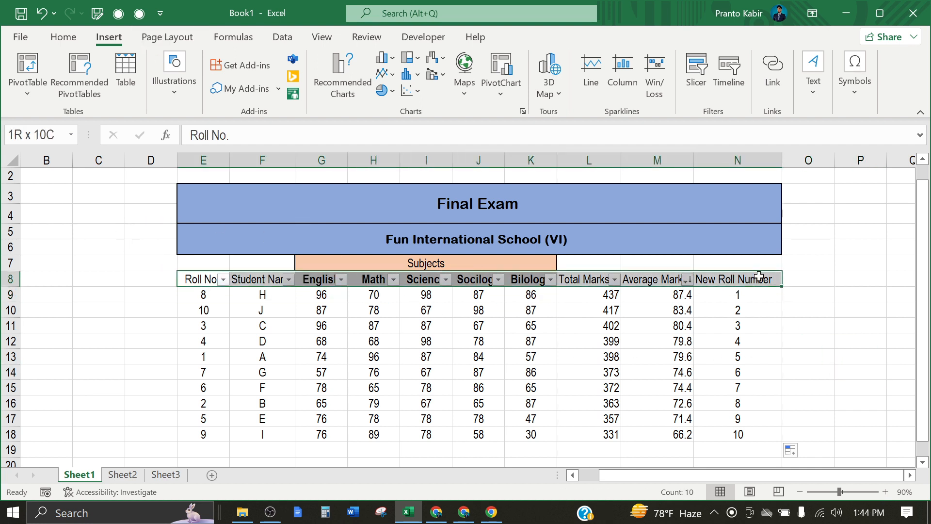
pyautogui.click(140, 15)
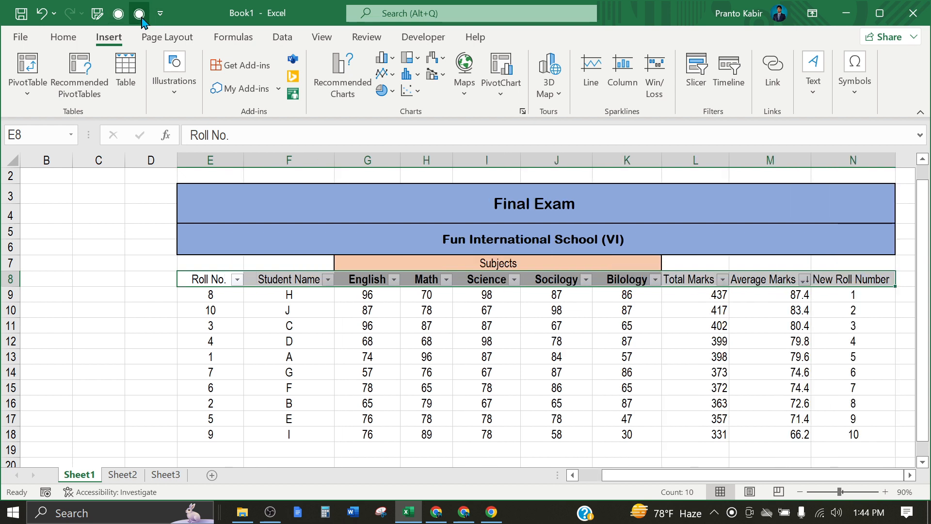
pyautogui.moveTo(673, 479); pyautogui.dragTo(703, 481)
pyautogui.moveTo(709, 480); pyautogui.dragTo(718, 480)
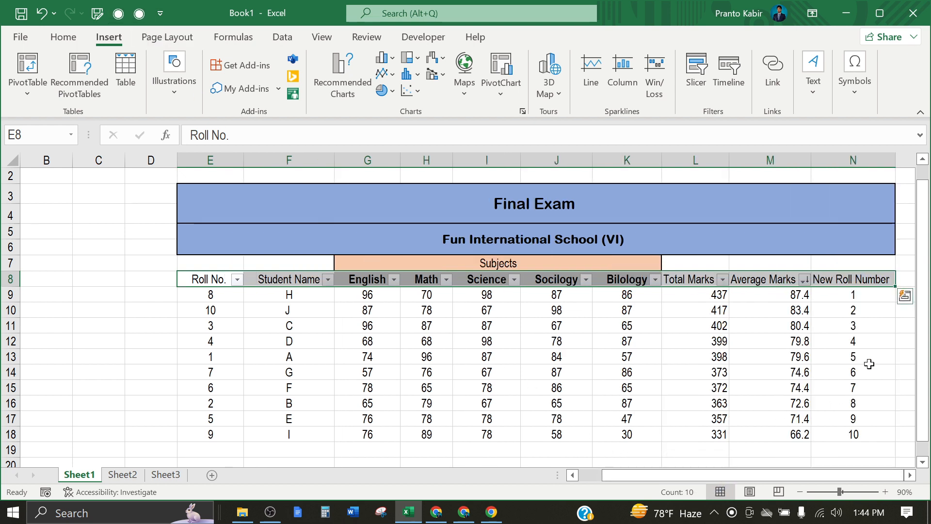
pyautogui.click(903, 340)
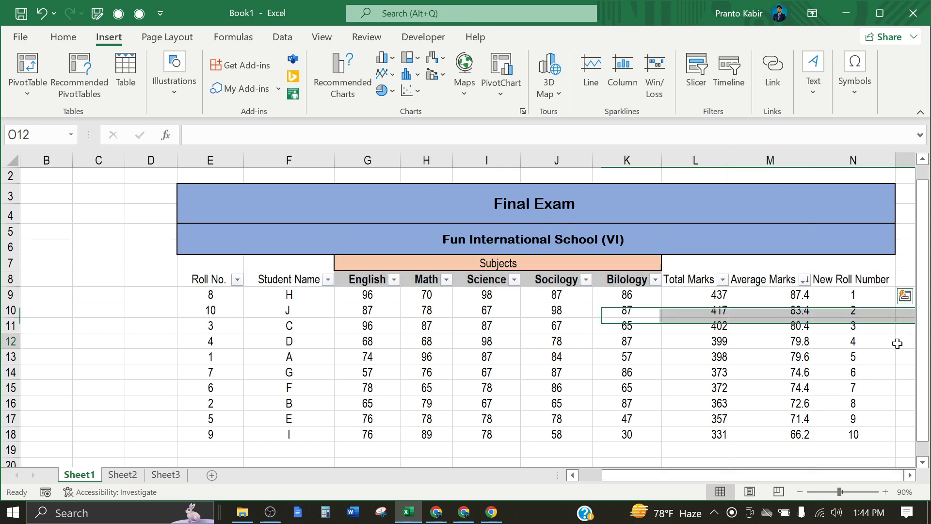
pyautogui.click(906, 279)
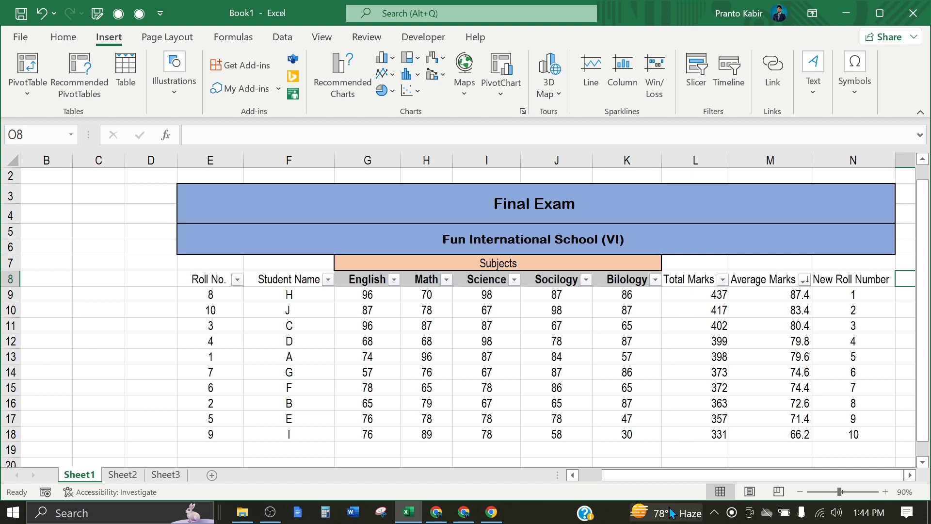
# Select the empty cells O9:O18 beside the New Roll Number column
pyautogui.click(800, 492)
pyautogui.click(800, 491)
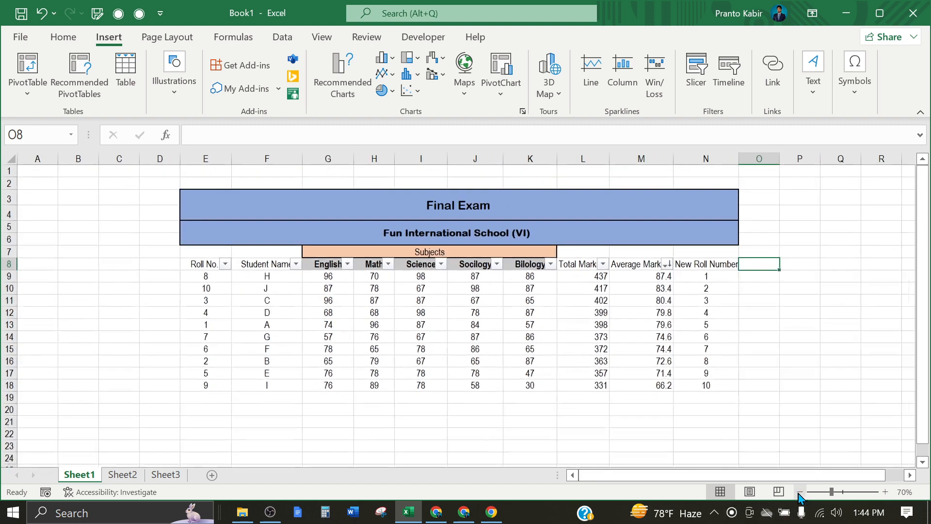
pyautogui.click(885, 492)
pyautogui.moveTo(877, 476); pyautogui.dragTo(881, 475)
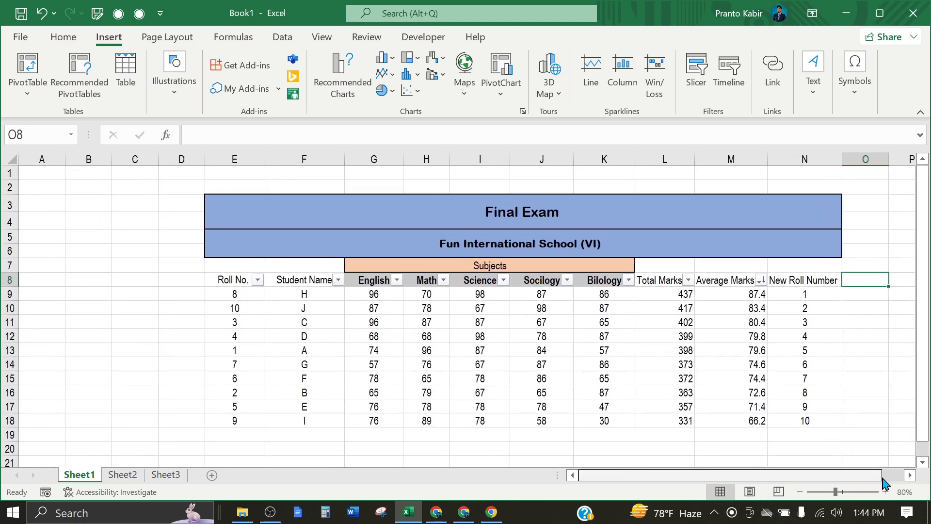
pyautogui.click(867, 293)
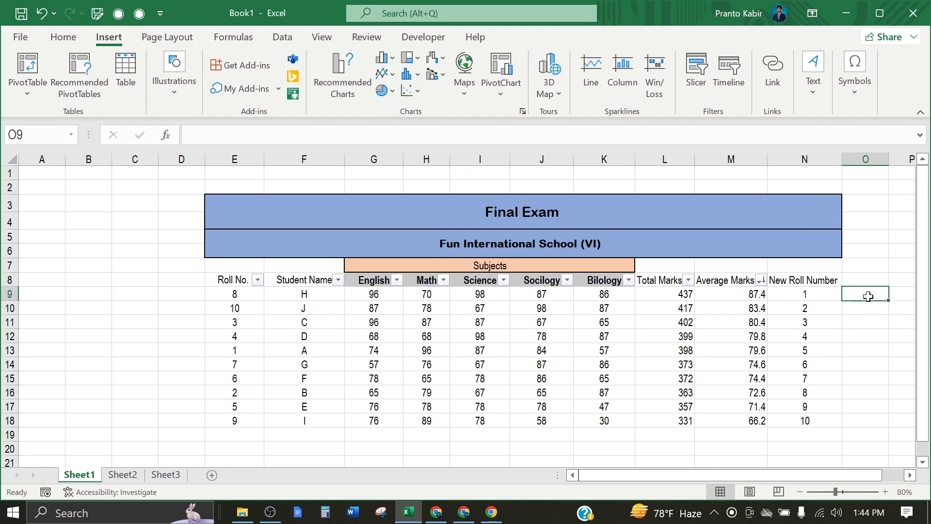
pyautogui.moveTo(868, 295); pyautogui.dragTo(868, 426)
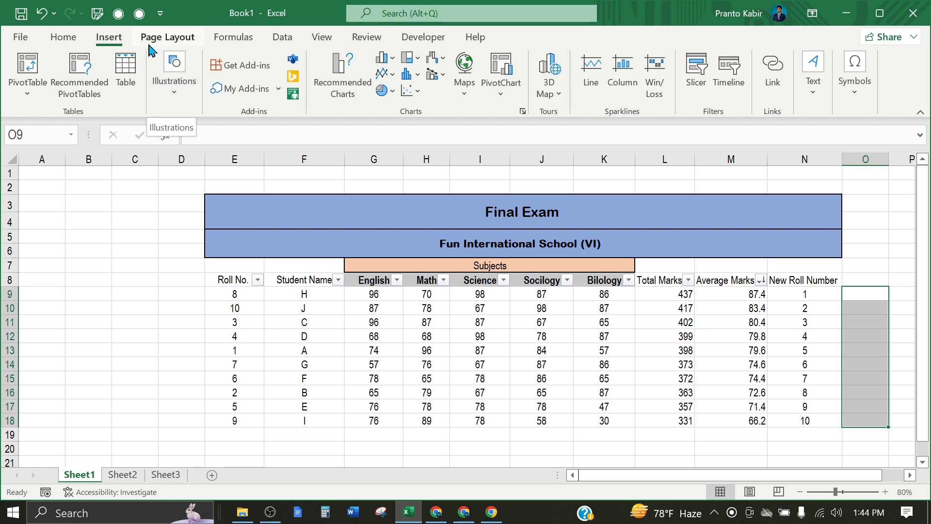
# Examine the Scenario Manager and its Add Scenario options for O9:O18, and close it without adding a scenario
pyautogui.click(68, 38)
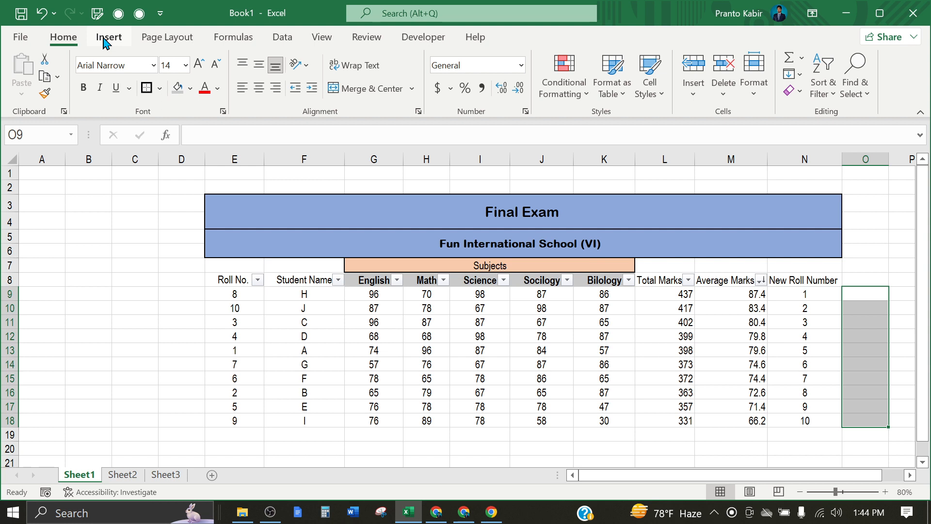
pyautogui.click(104, 42)
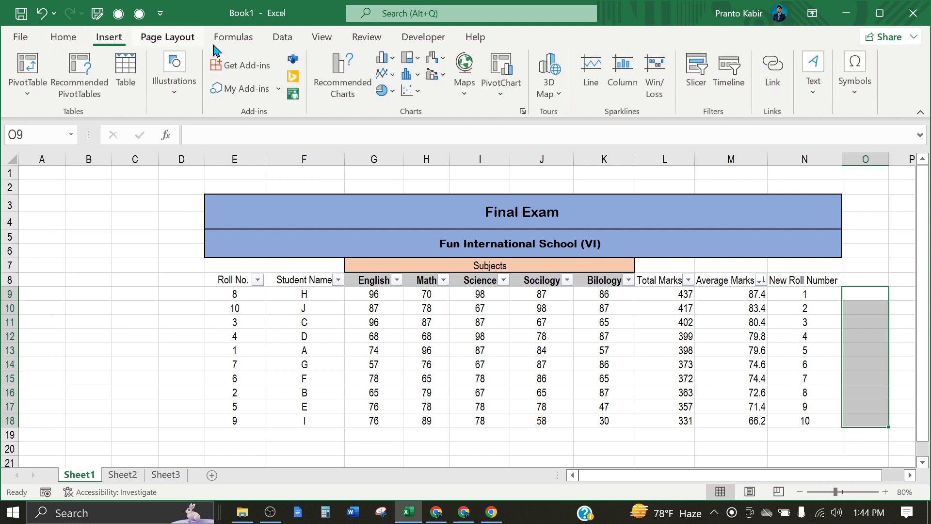
pyautogui.click(294, 40)
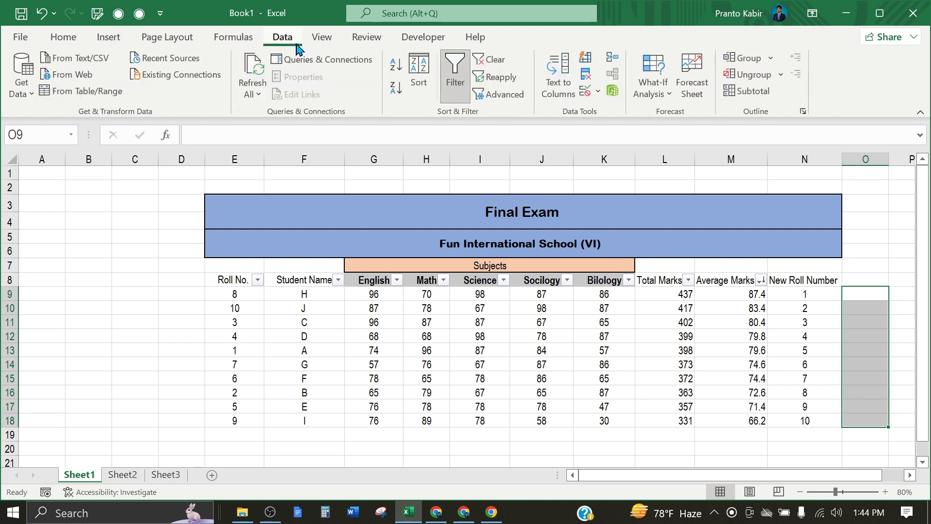
pyautogui.click(656, 99)
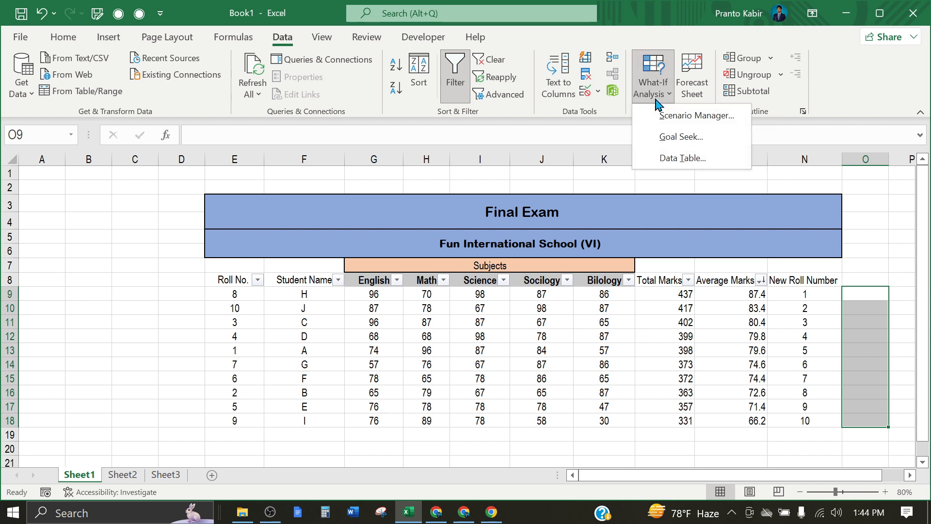
pyautogui.click(697, 127)
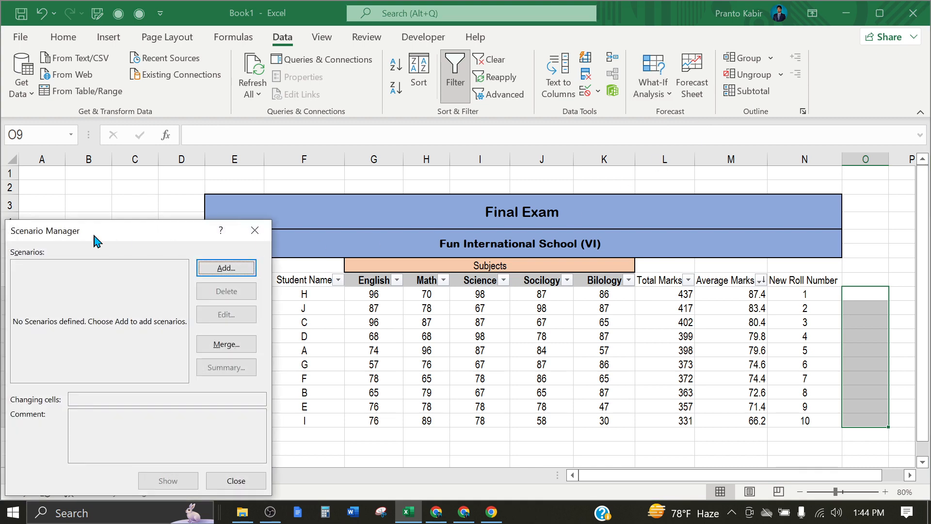
pyautogui.moveTo(127, 235); pyautogui.dragTo(166, 191)
pyautogui.click(297, 225)
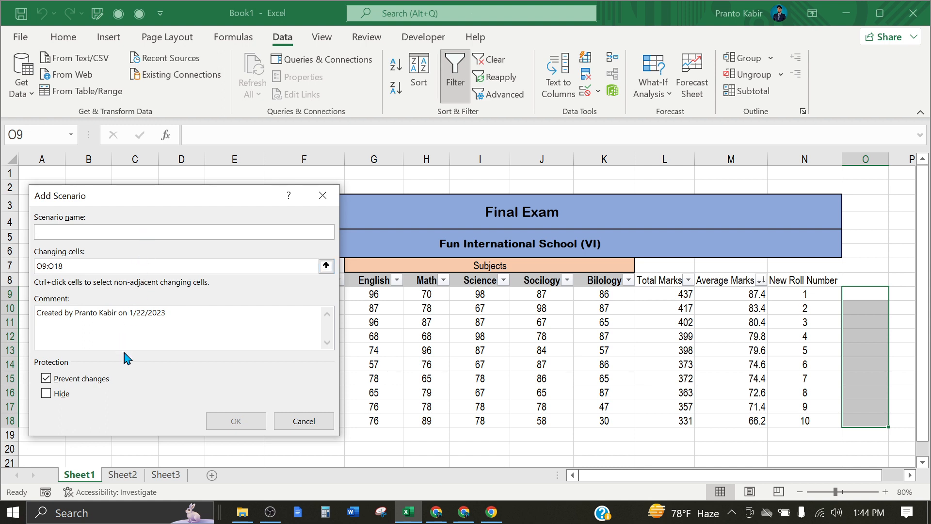
pyautogui.click(213, 265)
pyautogui.click(170, 229)
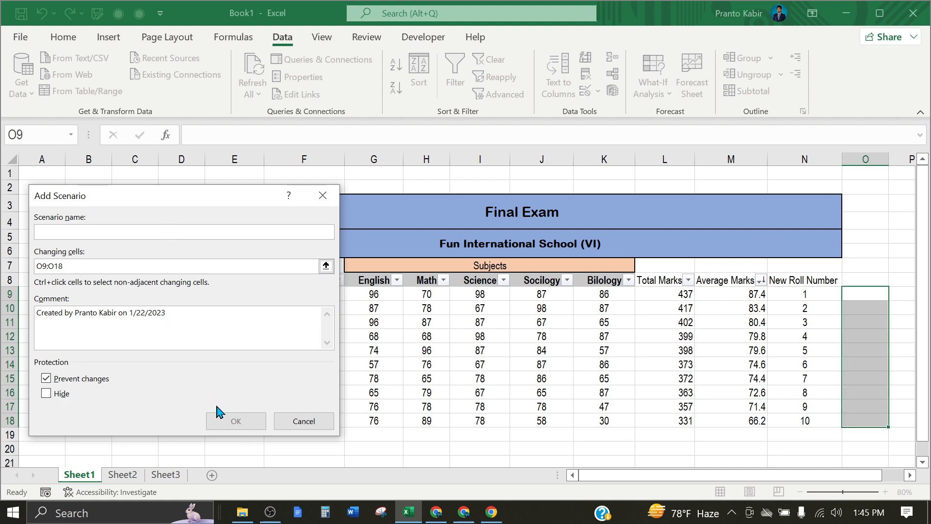
pyautogui.click(322, 195)
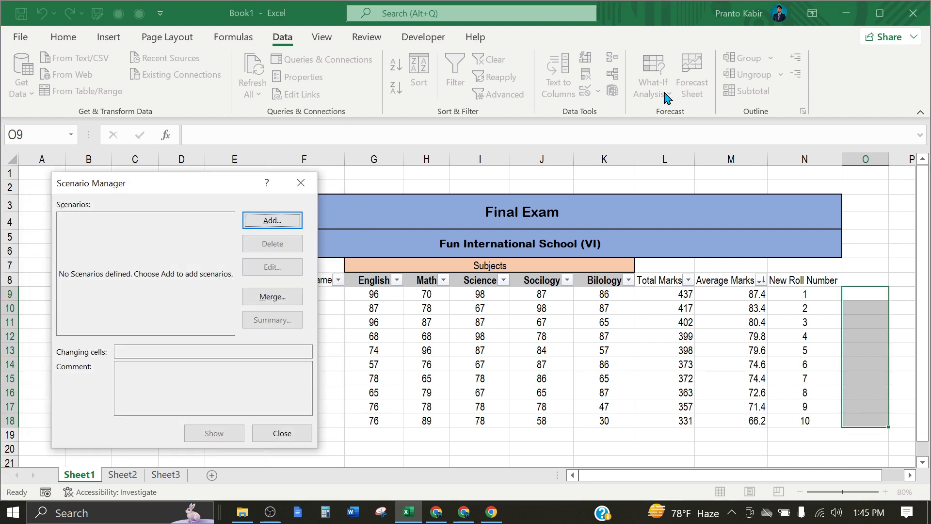
pyautogui.click(282, 433)
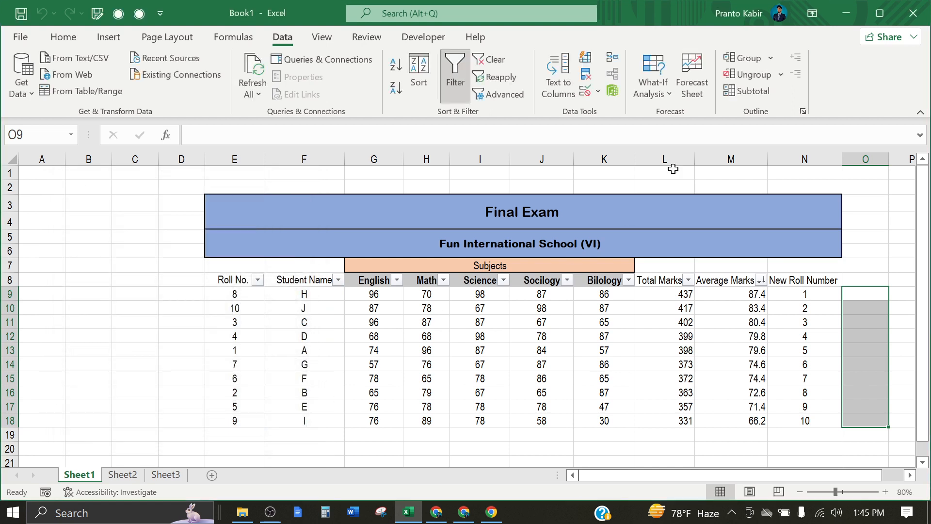
# Look over the Goal Seek input fields for cell O9 and cancel without running it
pyautogui.click(663, 96)
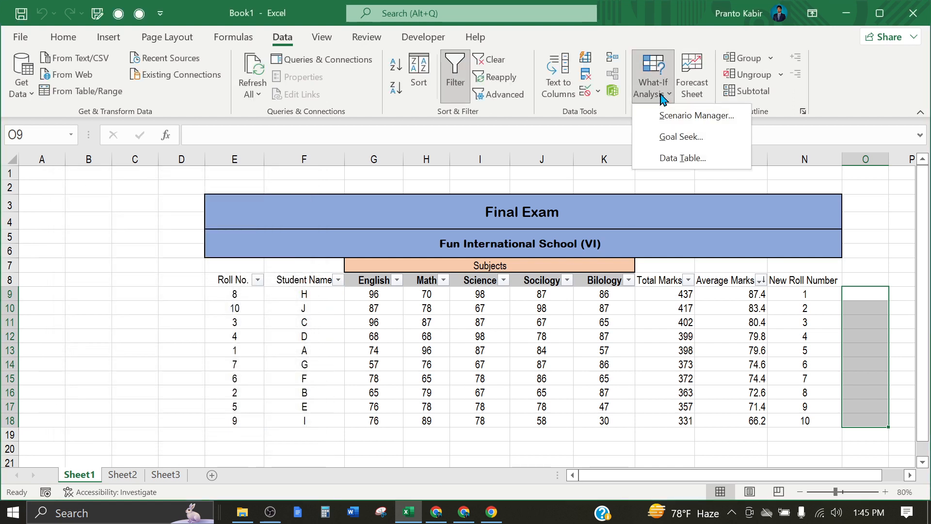
pyautogui.click(683, 142)
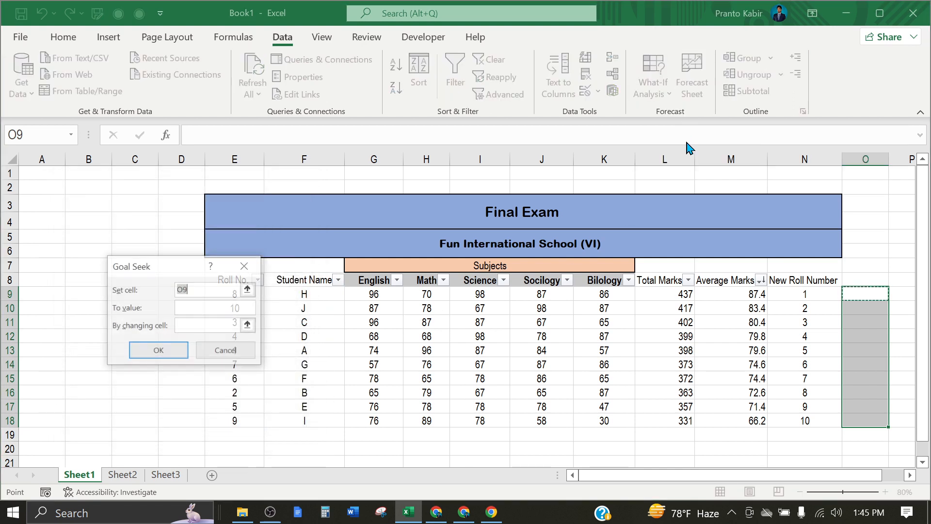
pyautogui.click(212, 307)
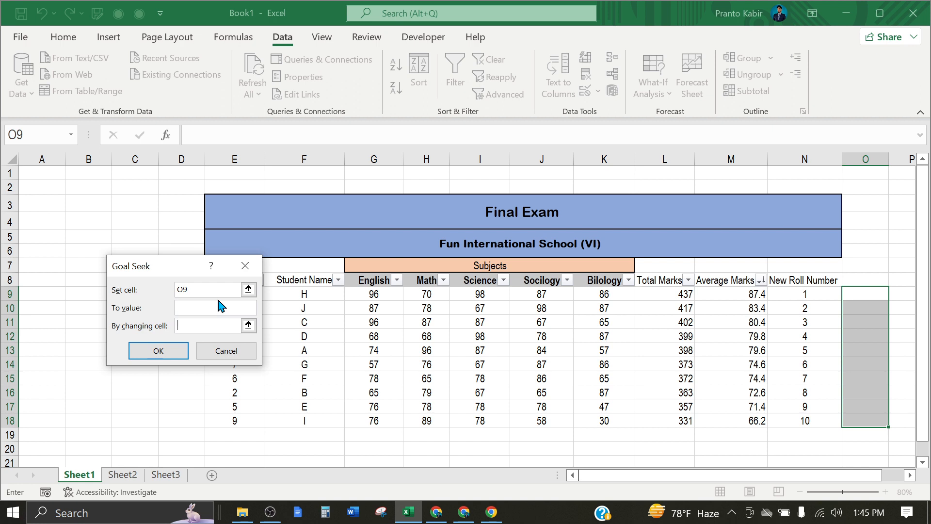
pyautogui.click(225, 289)
pyautogui.click(237, 354)
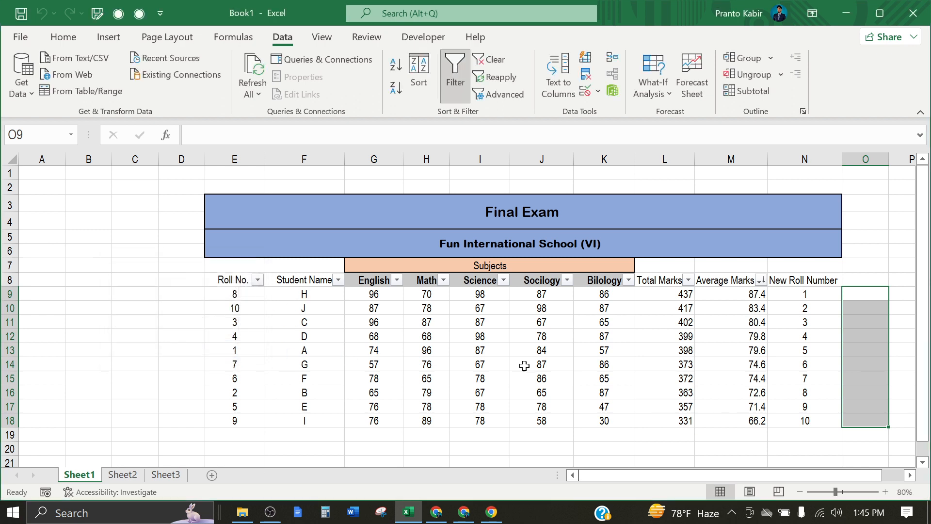
# Copy the Average Marks cells M8:M18 with their formulas to column O starting at O8, and auto-fit that column's width
pyautogui.moveTo(734, 280); pyautogui.dragTo(738, 418)
pyautogui.rightClick(742, 363)
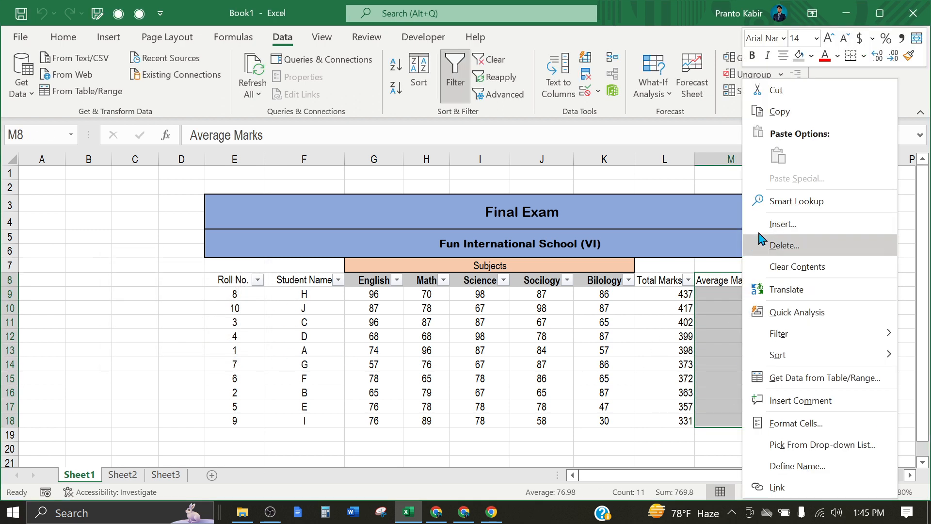
pyautogui.click(788, 111)
pyautogui.click(871, 285)
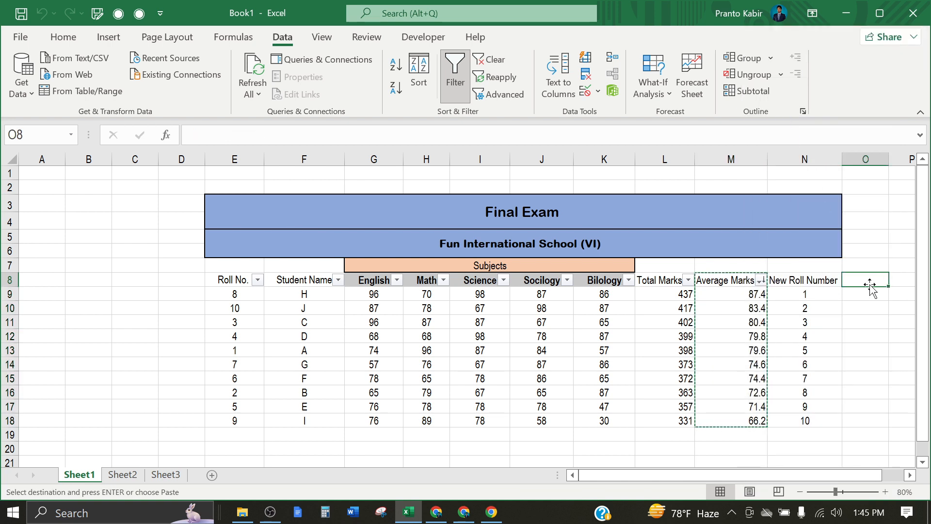
pyautogui.rightClick(870, 284)
pyautogui.click(749, 180)
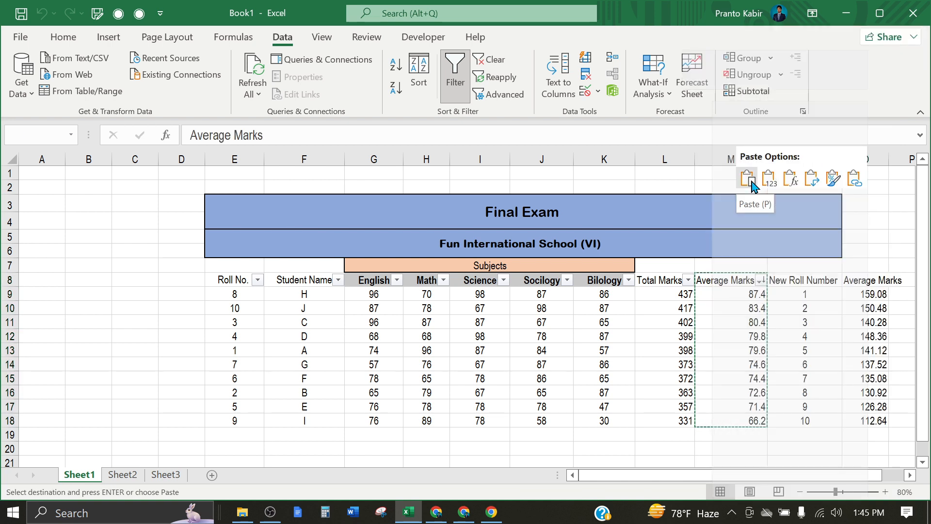
pyautogui.doubleClick(890, 159)
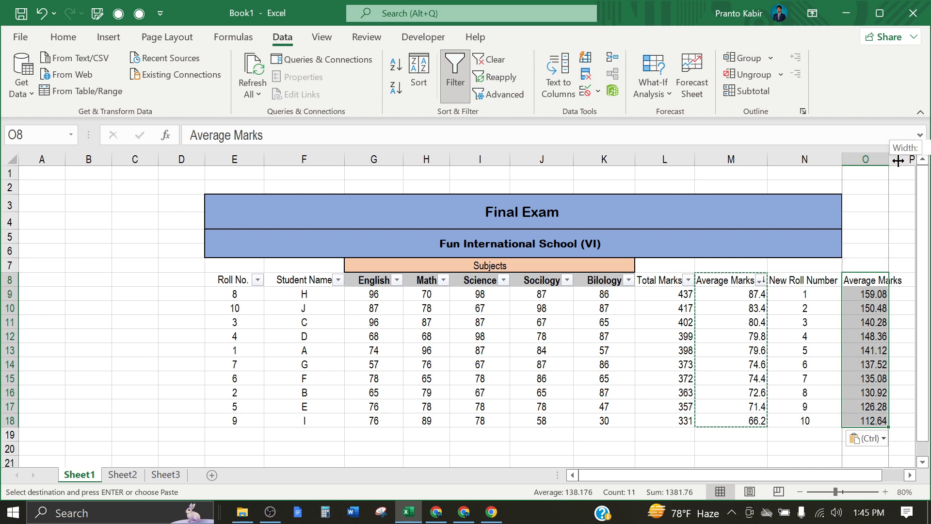
# Try Goal Seek with O9 as the set cell, cancel it, and undo the Average Marks copy in column O
pyautogui.click(876, 295)
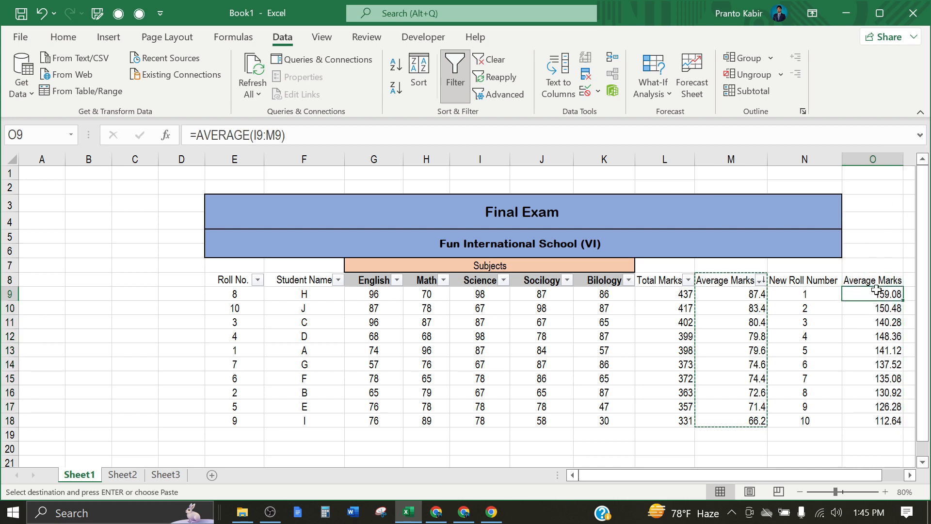
pyautogui.moveTo(878, 293); pyautogui.dragTo(866, 420)
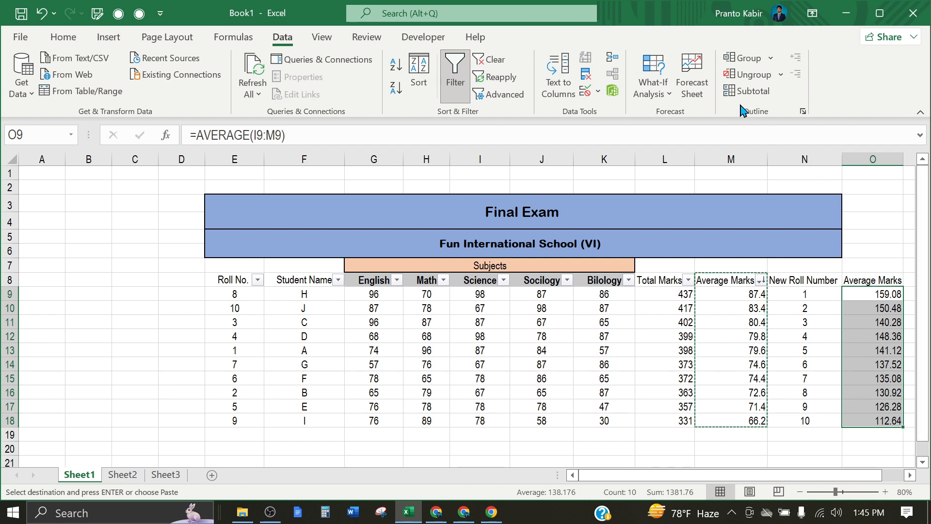
pyautogui.click(659, 92)
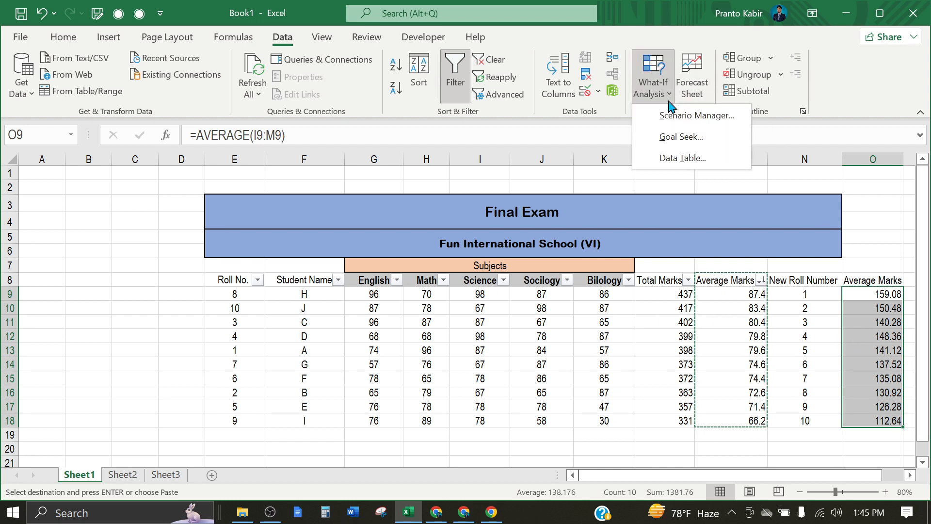
pyautogui.click(681, 137)
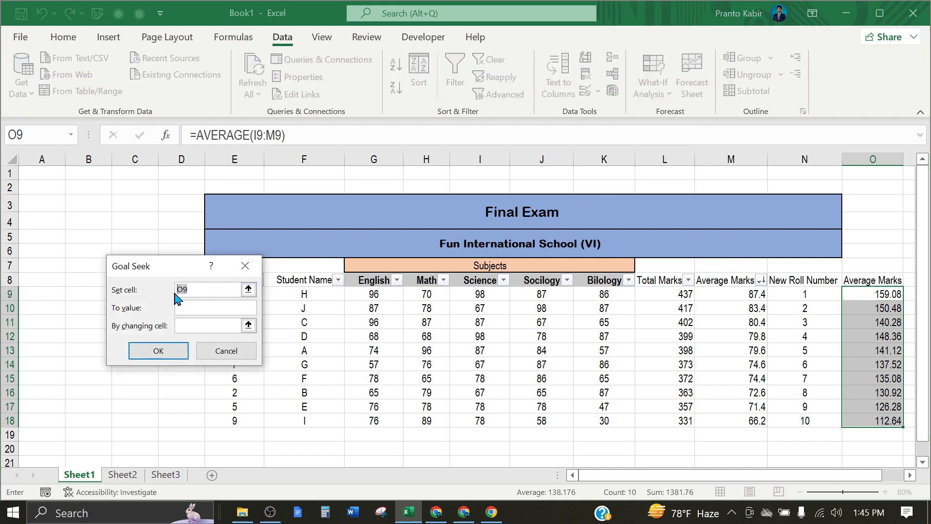
pyautogui.press('BackSpace')
pyautogui.moveTo(868, 294); pyautogui.dragTo(893, 298)
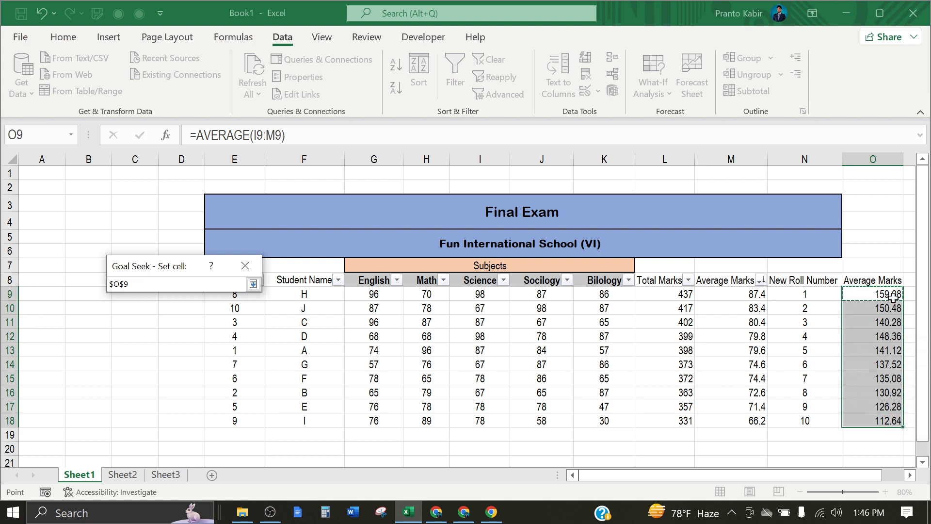
pyautogui.press('Return')
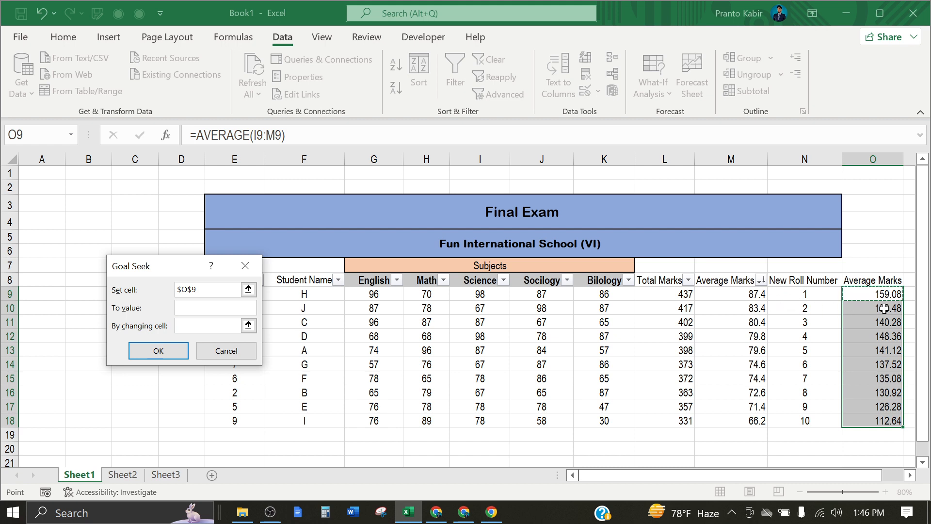
pyautogui.click(226, 350)
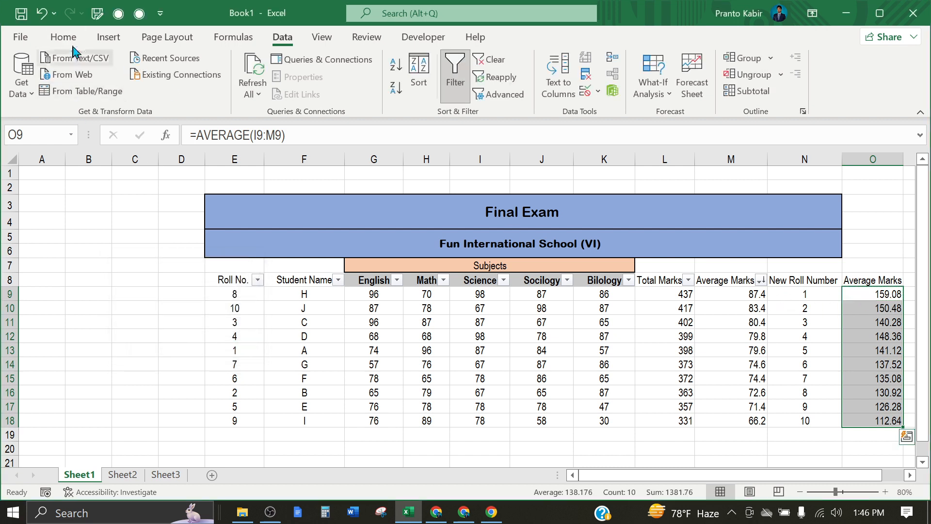
pyautogui.click(43, 19)
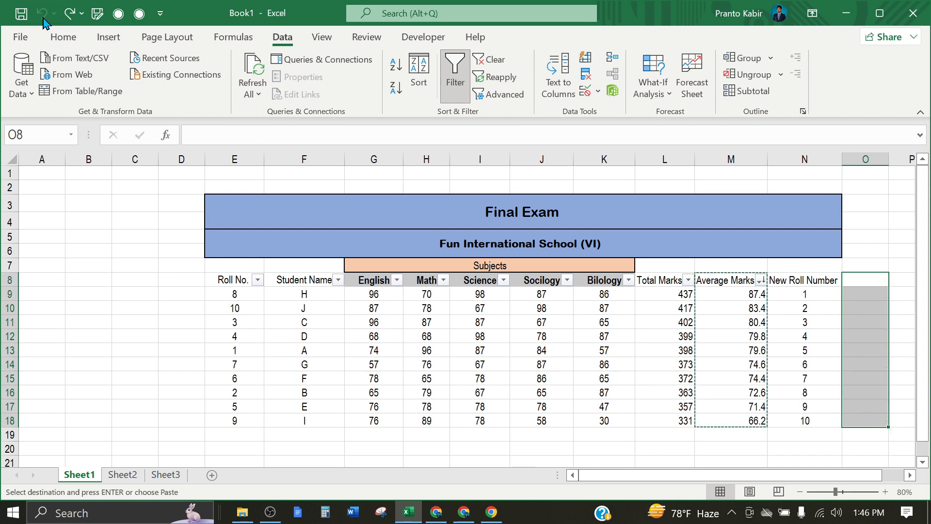
# Copy the Average Marks cells M8:M18 and paste them as values only into column O starting at O8
pyautogui.click(734, 306)
pyautogui.moveTo(733, 294); pyautogui.dragTo(736, 420)
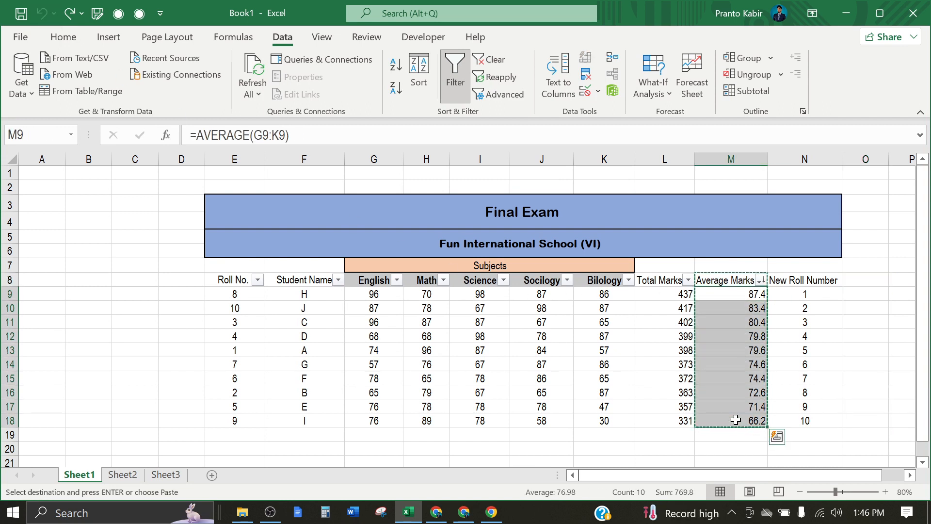
pyautogui.click(739, 313)
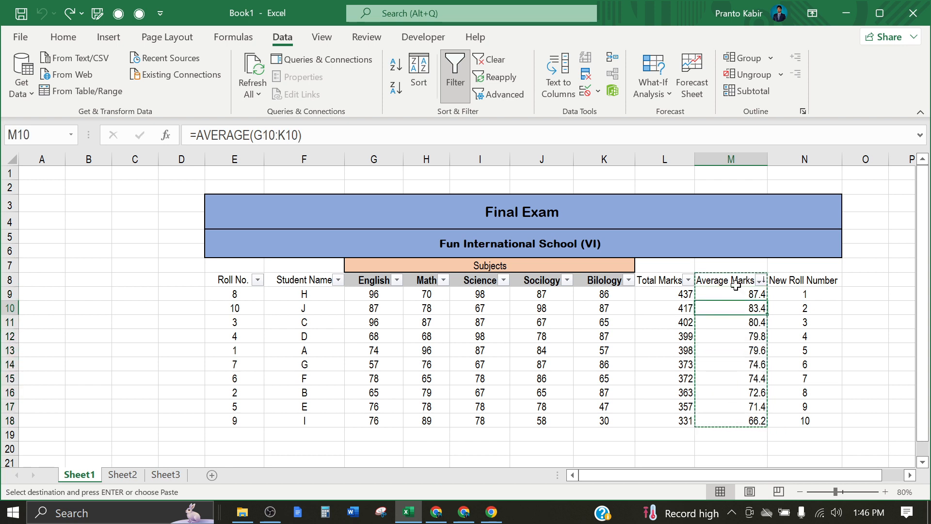
pyautogui.moveTo(727, 280); pyautogui.dragTo(735, 420)
pyautogui.rightClick(736, 383)
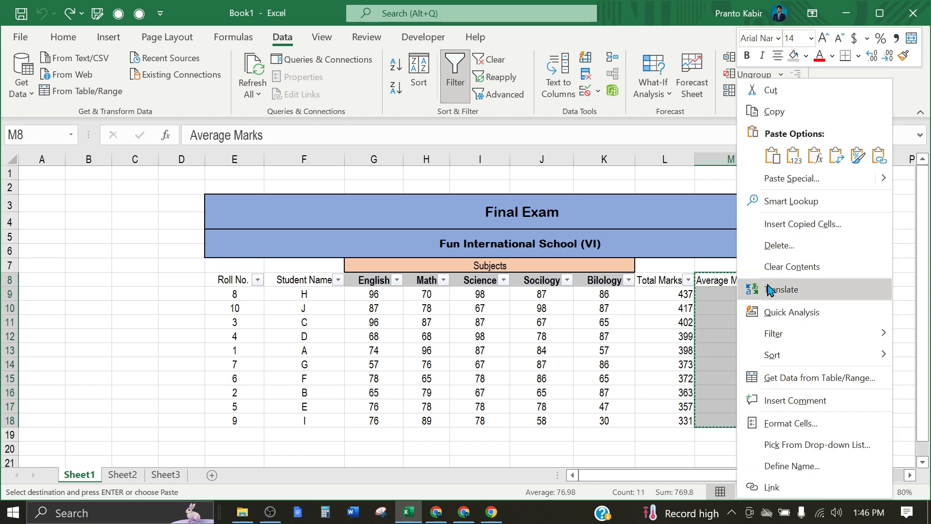
pyautogui.click(748, 116)
pyautogui.click(873, 278)
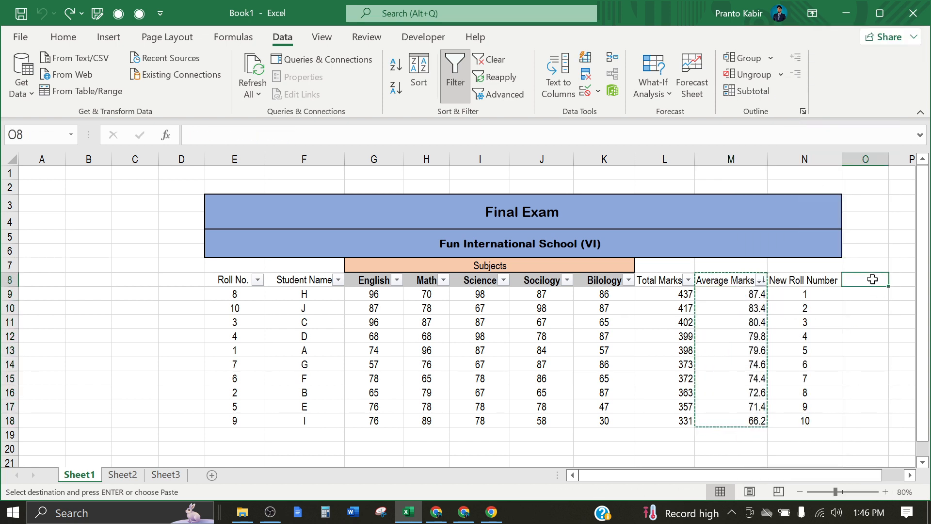
pyautogui.rightClick(875, 281)
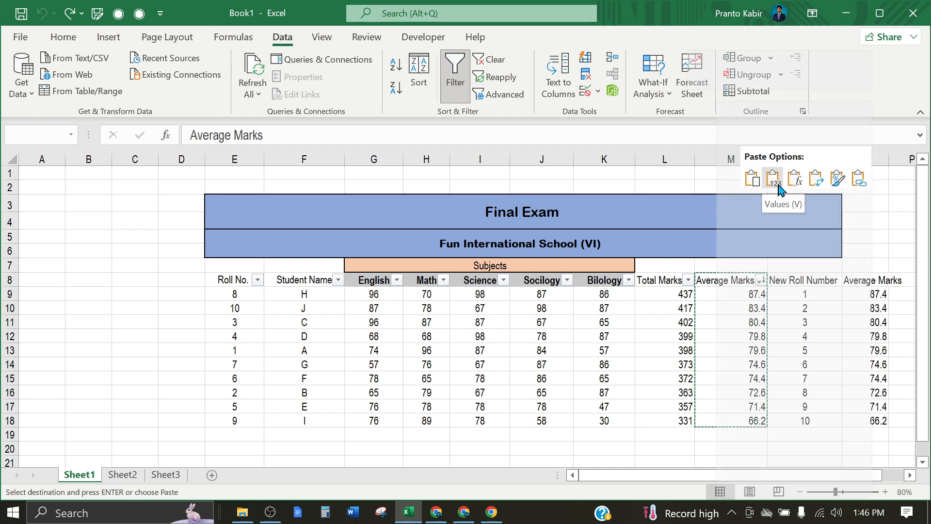
pyautogui.click(777, 187)
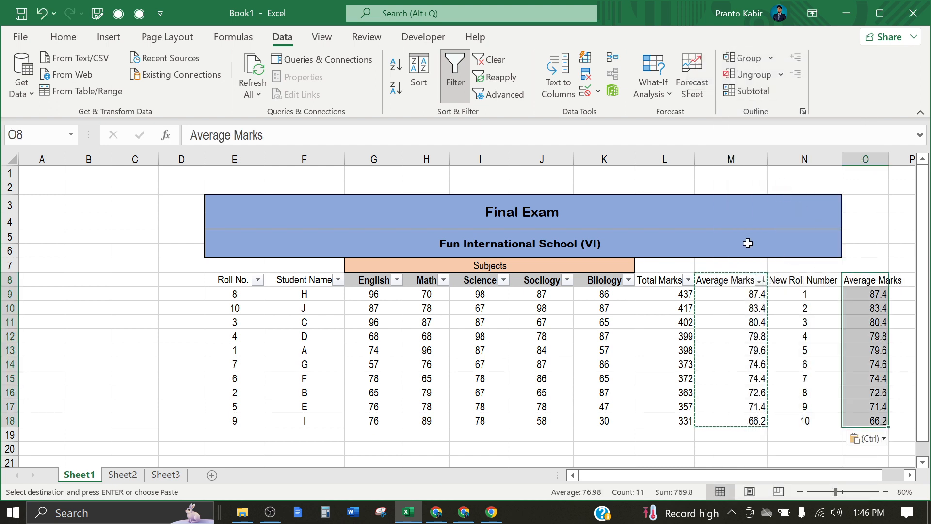
# Try Goal Seek with O9:O18 as the set cell, >80 as the target value and A as the changing cell
pyautogui.click(653, 87)
pyautogui.click(681, 140)
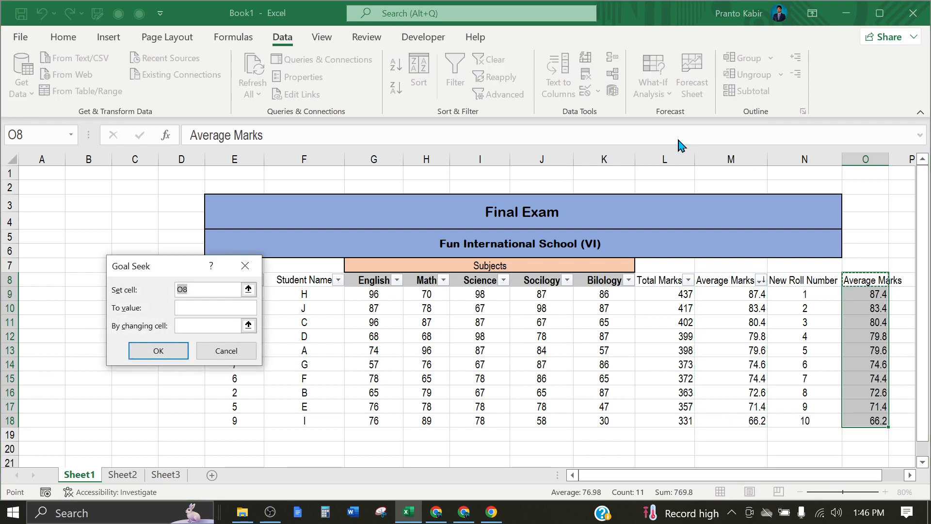
pyautogui.moveTo(871, 295); pyautogui.dragTo(868, 420)
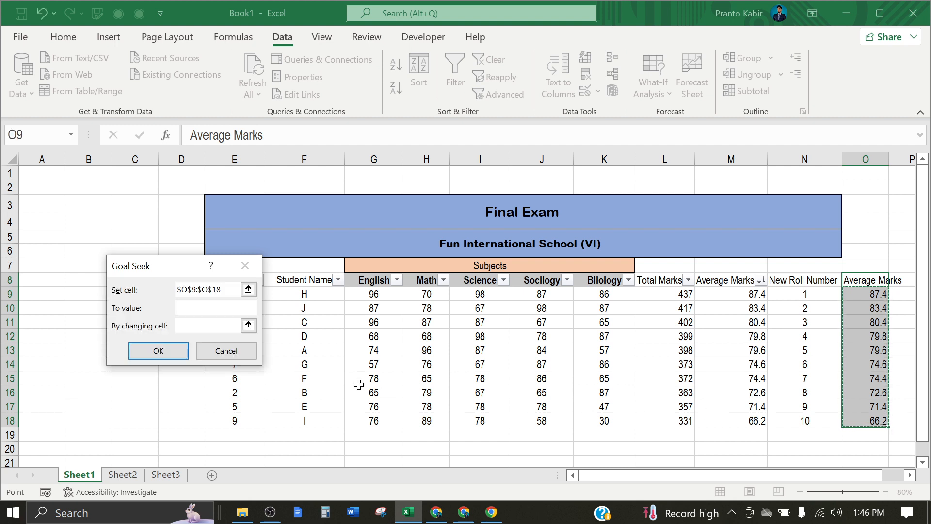
pyautogui.click(207, 310)
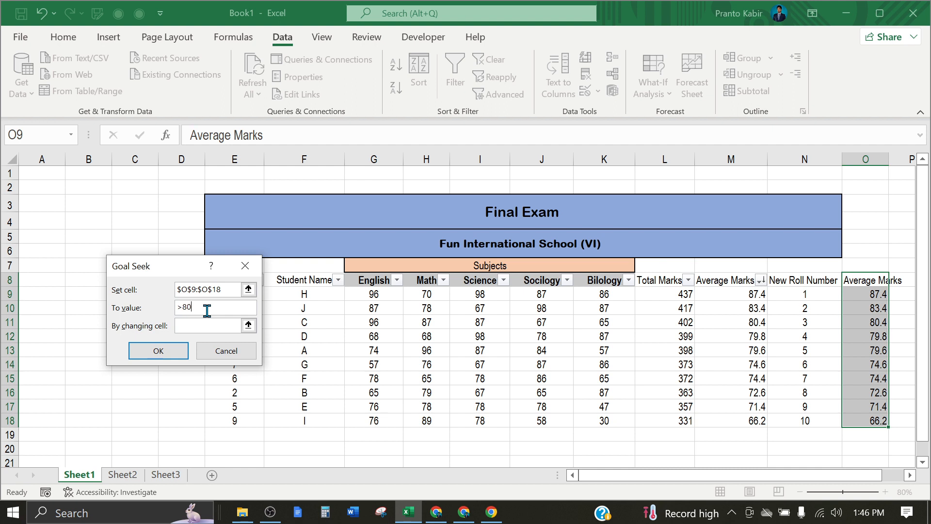
pyautogui.click(190, 324)
pyautogui.write('A')
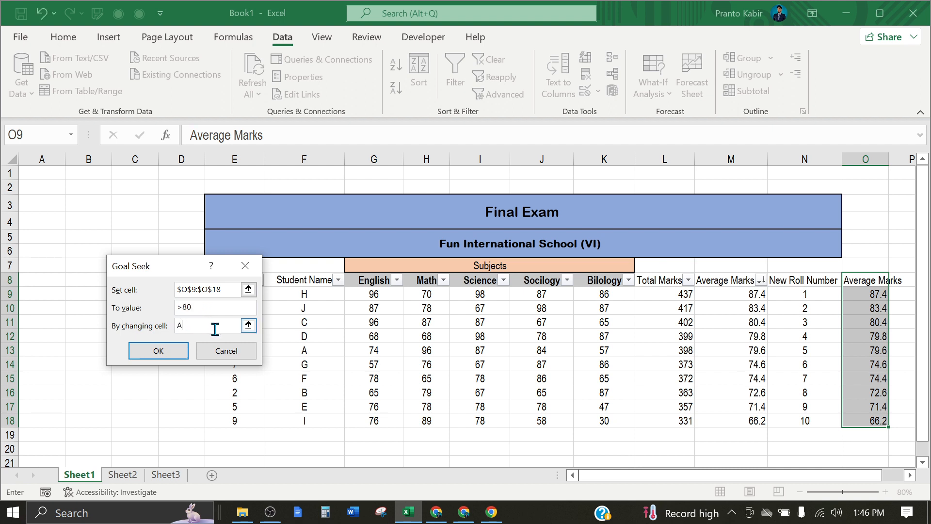
pyautogui.click(160, 350)
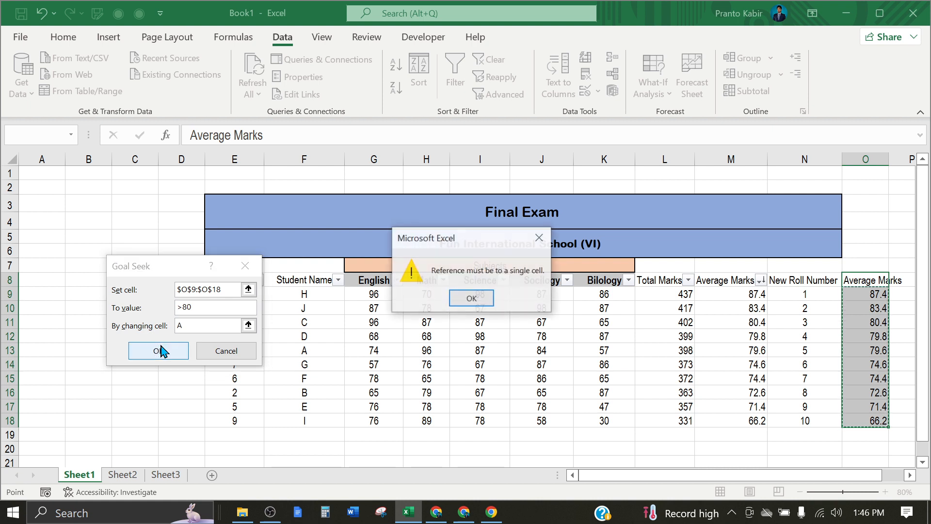
pyautogui.click(468, 297)
# Try Goal Seek again on O9:O18 with the target value changed to 80<, and close it
pyautogui.click(210, 308)
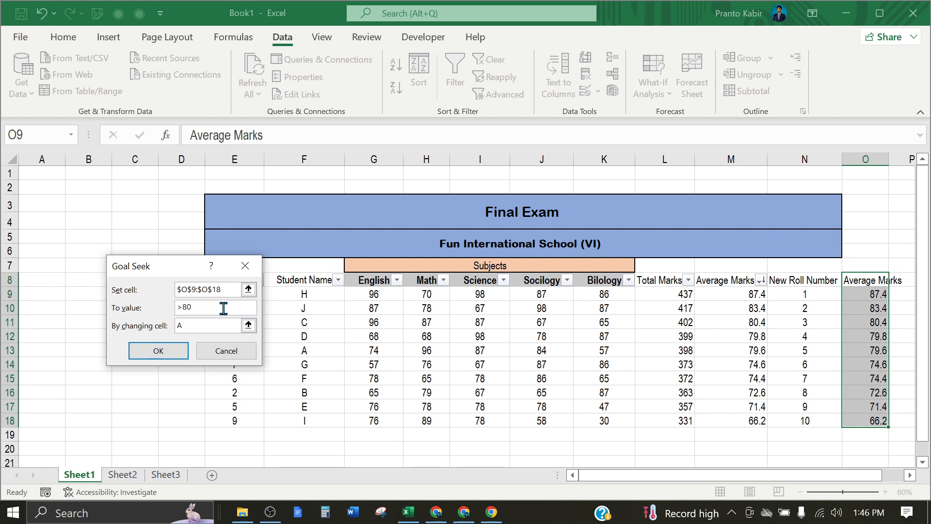
pyautogui.press('Left')
pyautogui.press('Left')
pyautogui.press('BackSpace')
pyautogui.press('Return')
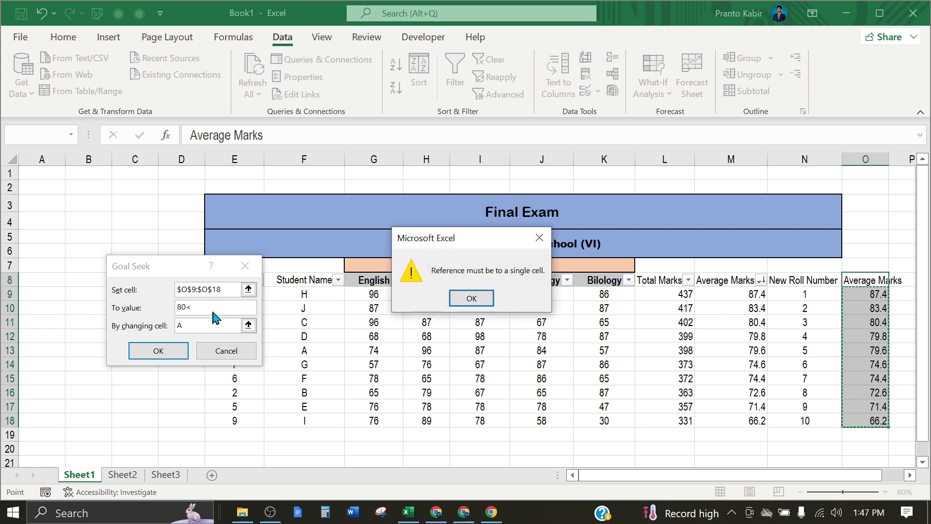
pyautogui.click(470, 301)
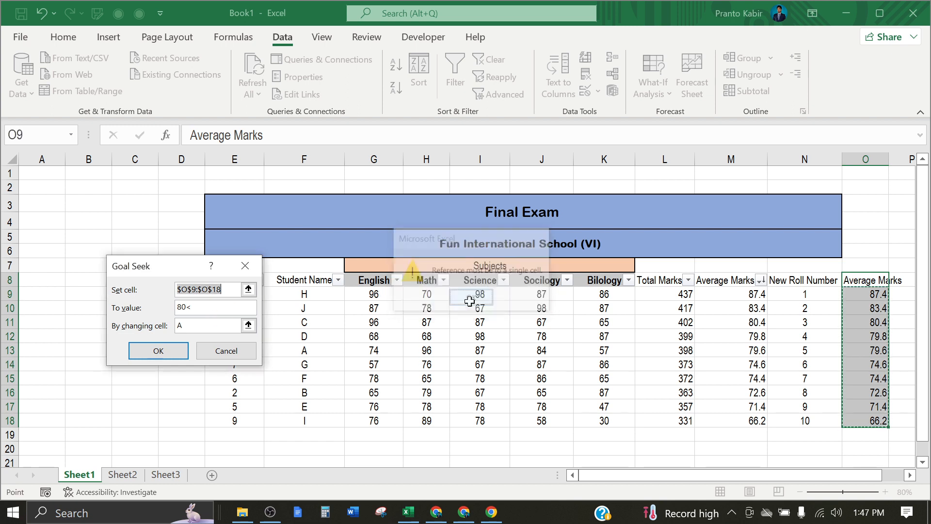
pyautogui.click(245, 266)
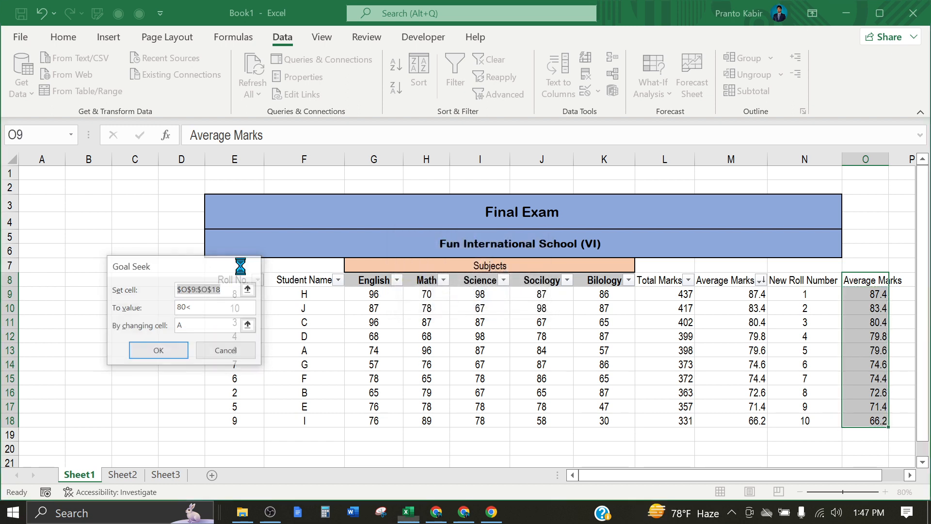
pyautogui.click(871, 295)
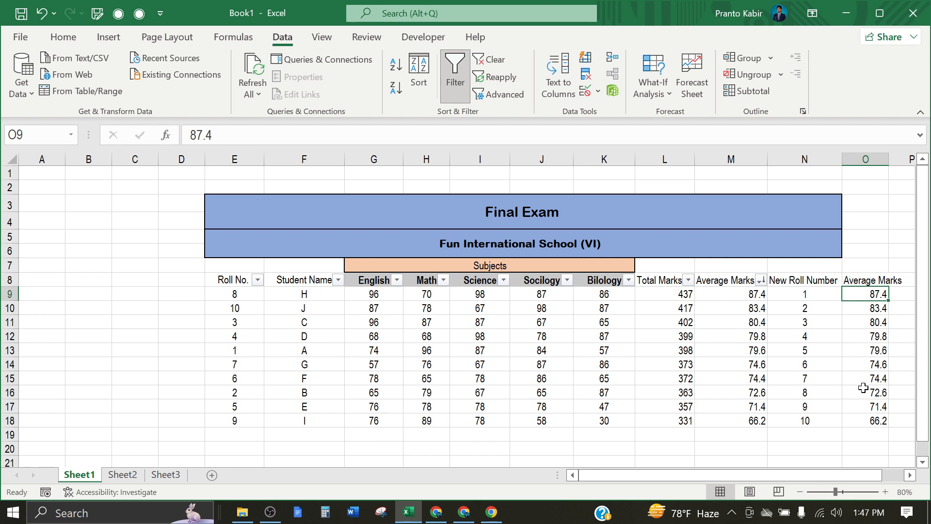
# Fill the Roll No. cells E8:E18 with yellow
pyautogui.click(234, 282)
pyautogui.moveTo(233, 282); pyautogui.dragTo(245, 420)
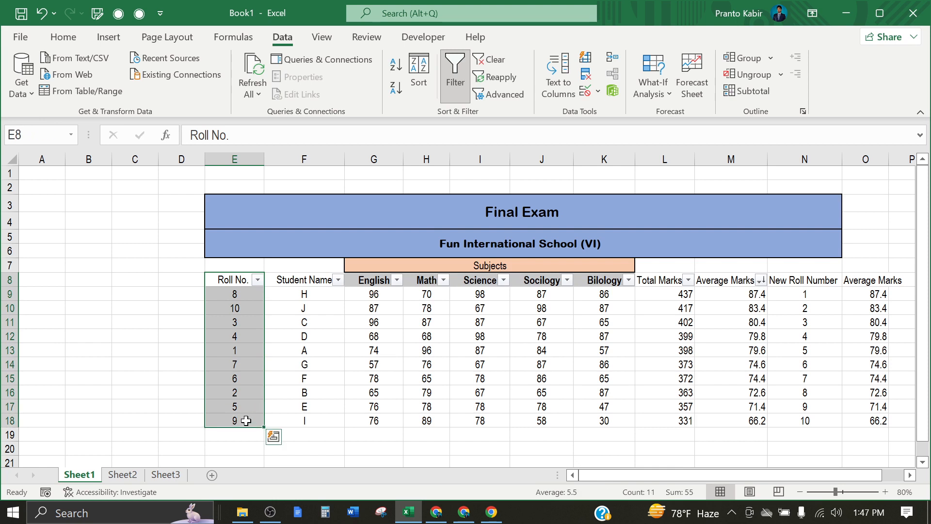
pyautogui.click(63, 38)
pyautogui.click(190, 88)
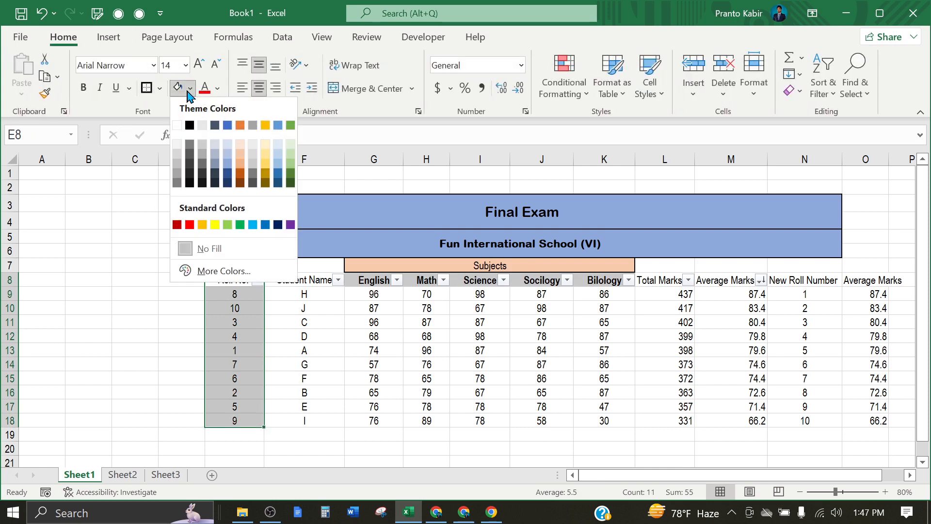
pyautogui.click(215, 226)
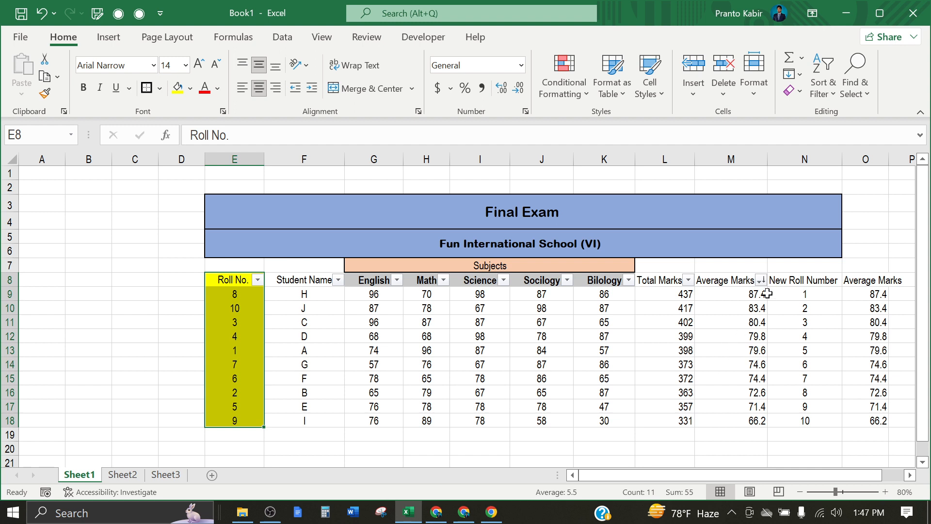
# Apply the same yellow fill to the New Roll Number cells N8:N18 and deselect them
pyautogui.moveTo(803, 280); pyautogui.dragTo(809, 415)
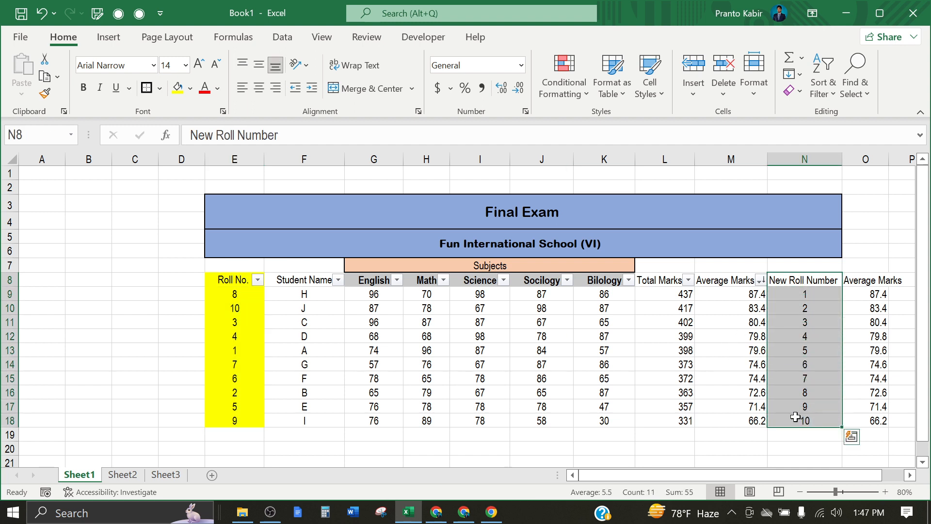
pyautogui.click(178, 88)
pyautogui.click(649, 443)
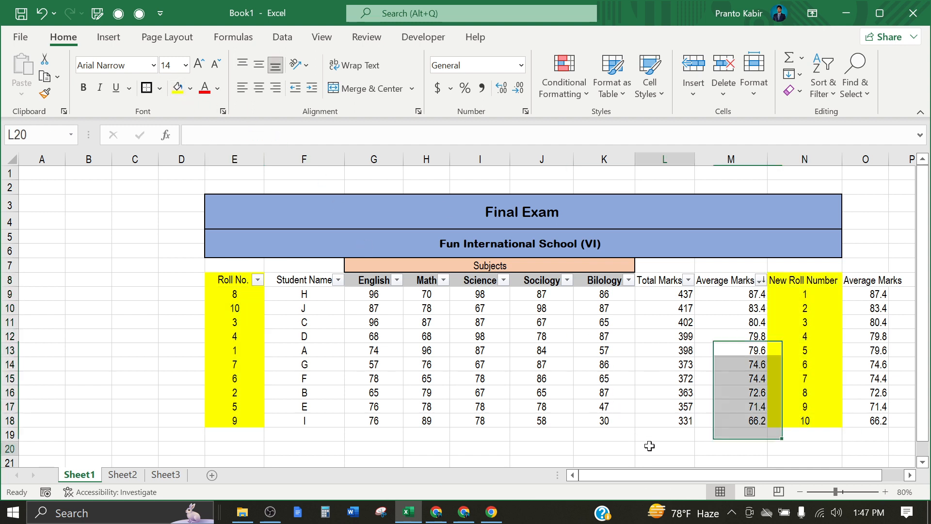